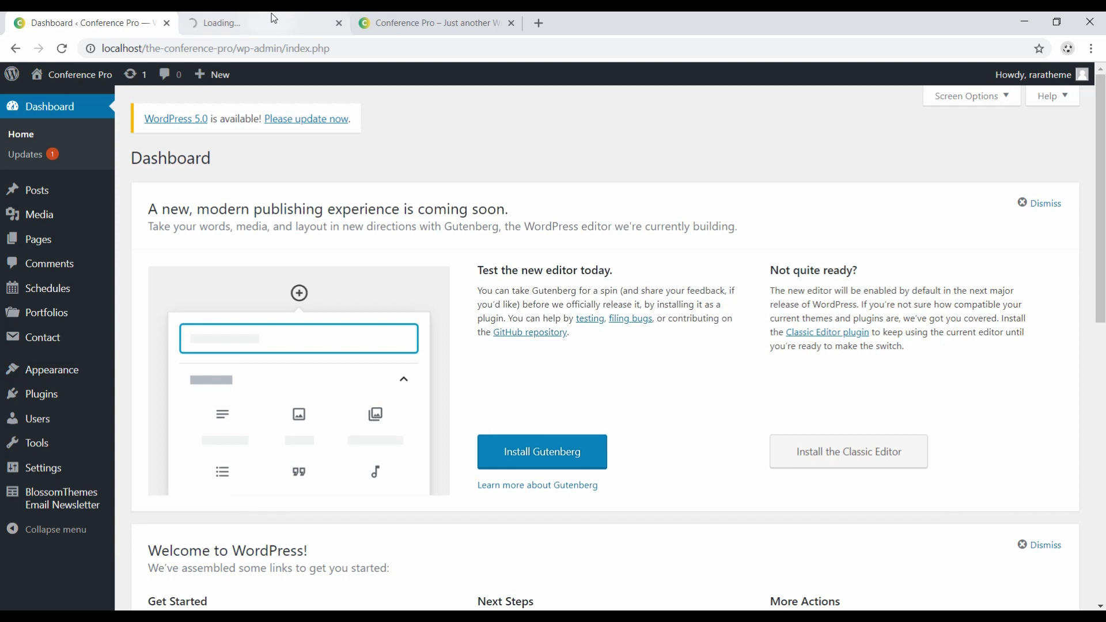
Open the Header Settings within the customizer's General Settings, enable Sticky Header and publish the change.
{"action": "left_click", "coordinate": [265, 23]}
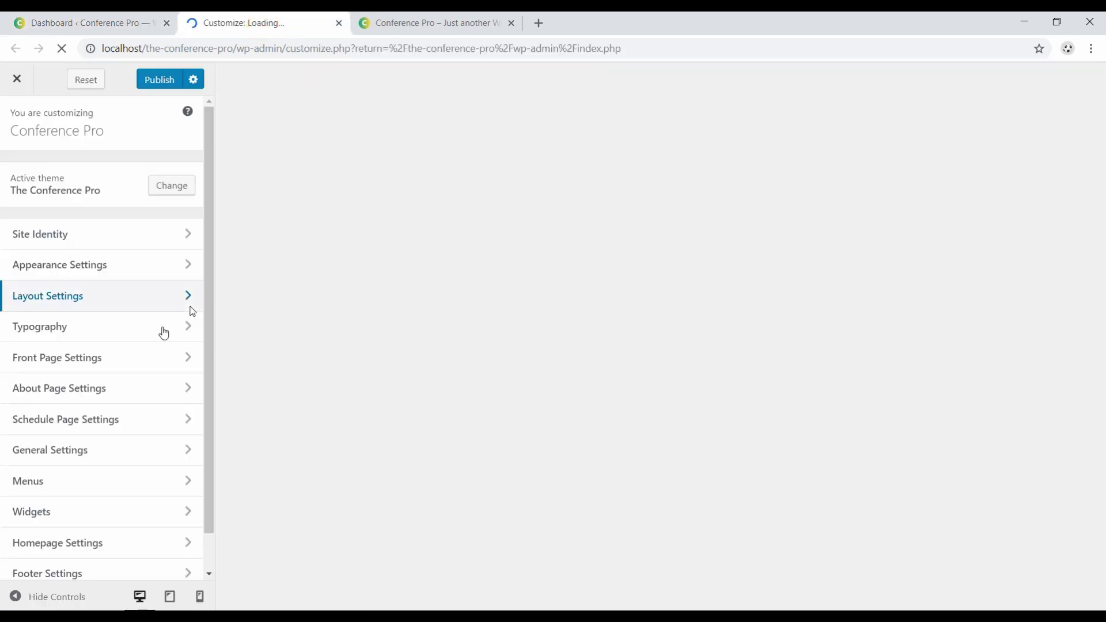
{"action": "left_click", "coordinate": [103, 462]}
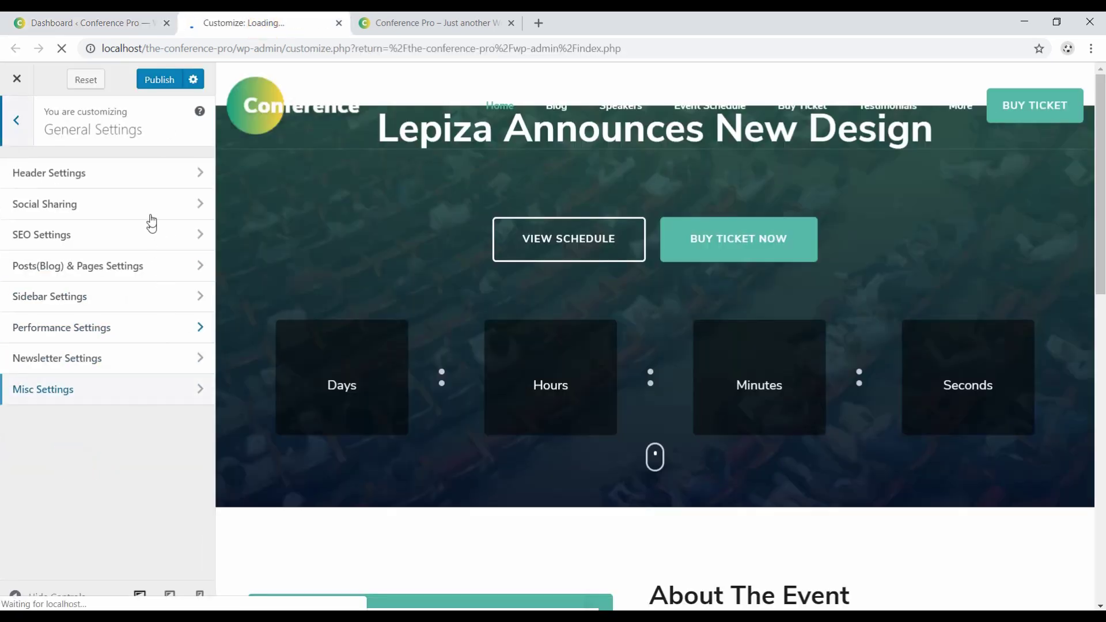
{"action": "left_click", "coordinate": [141, 176]}
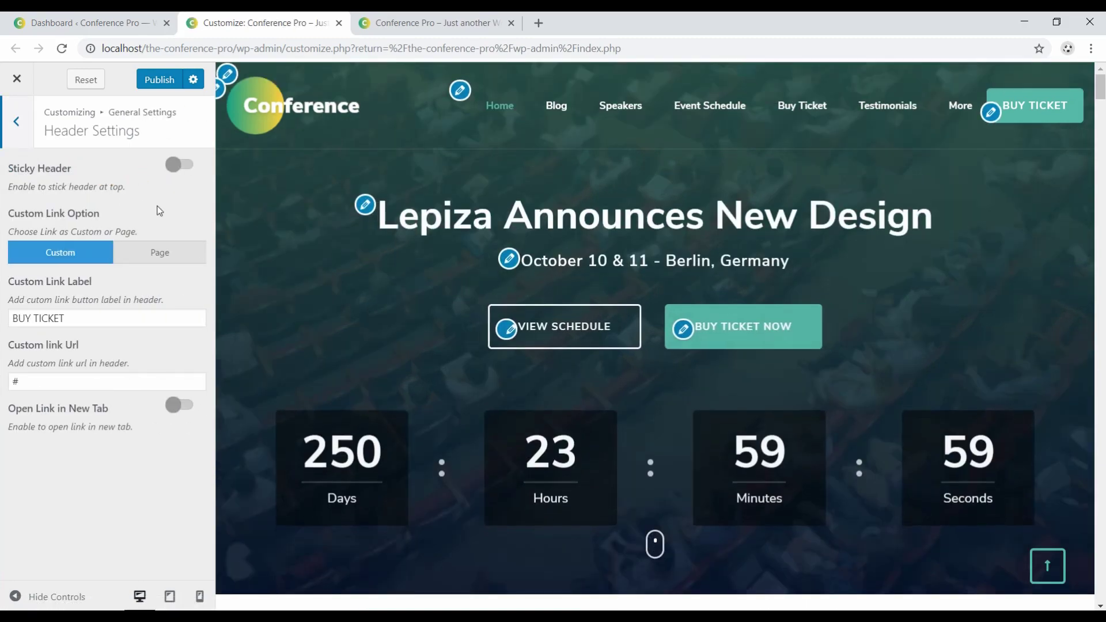
{"action": "left_click", "coordinate": [190, 169]}
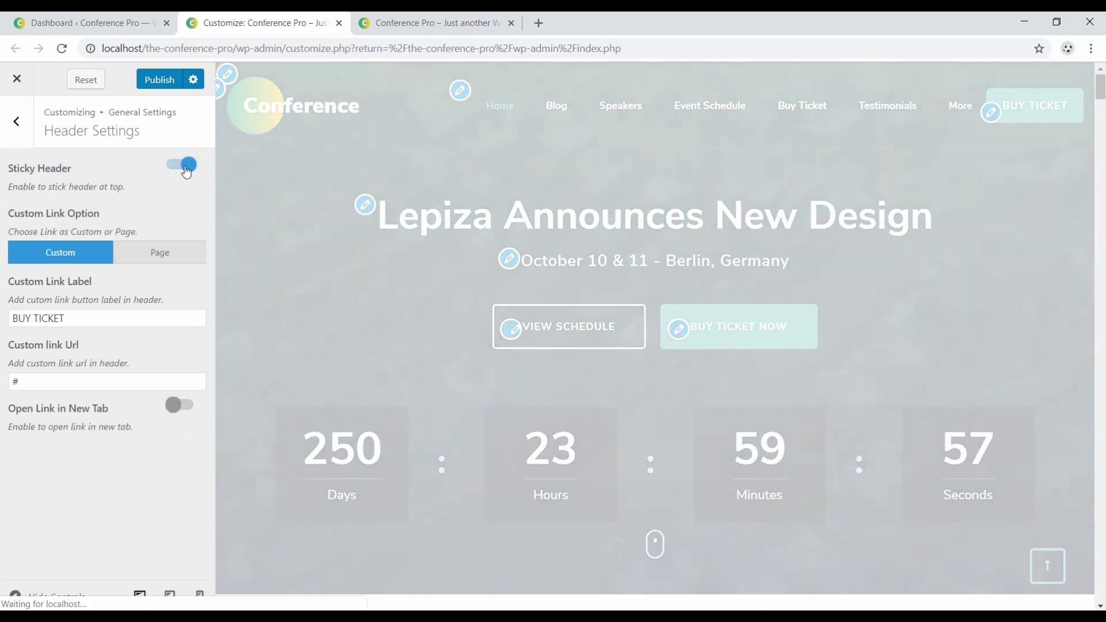
{"action": "left_click", "coordinate": [160, 81]}
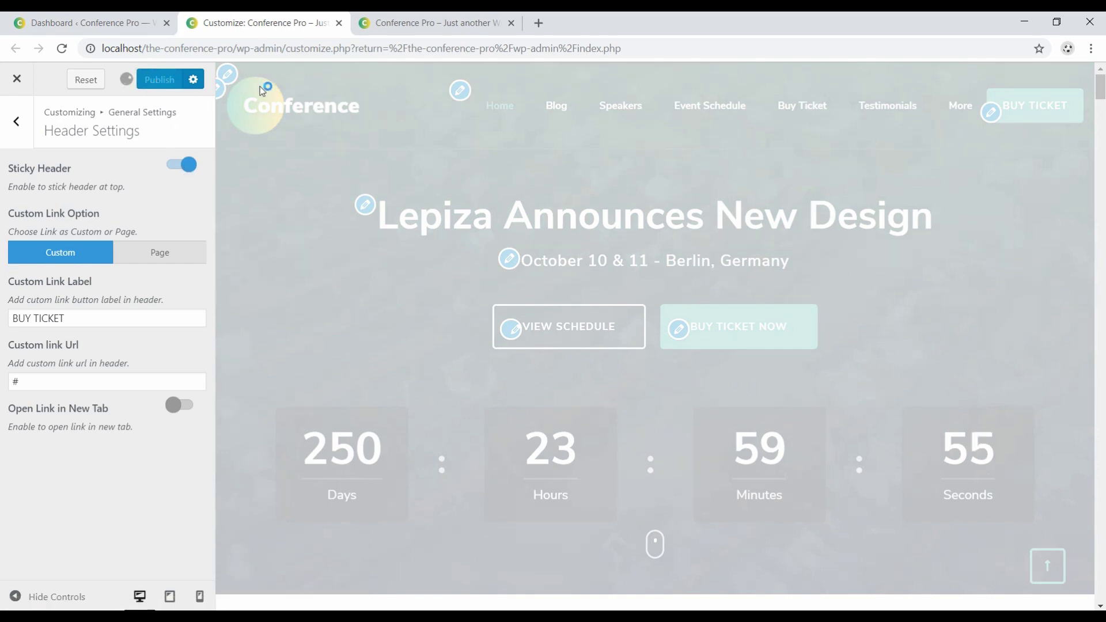
Reload the live homepage and scroll down it to check how the sticky header behaves.
{"action": "left_click", "coordinate": [432, 23]}
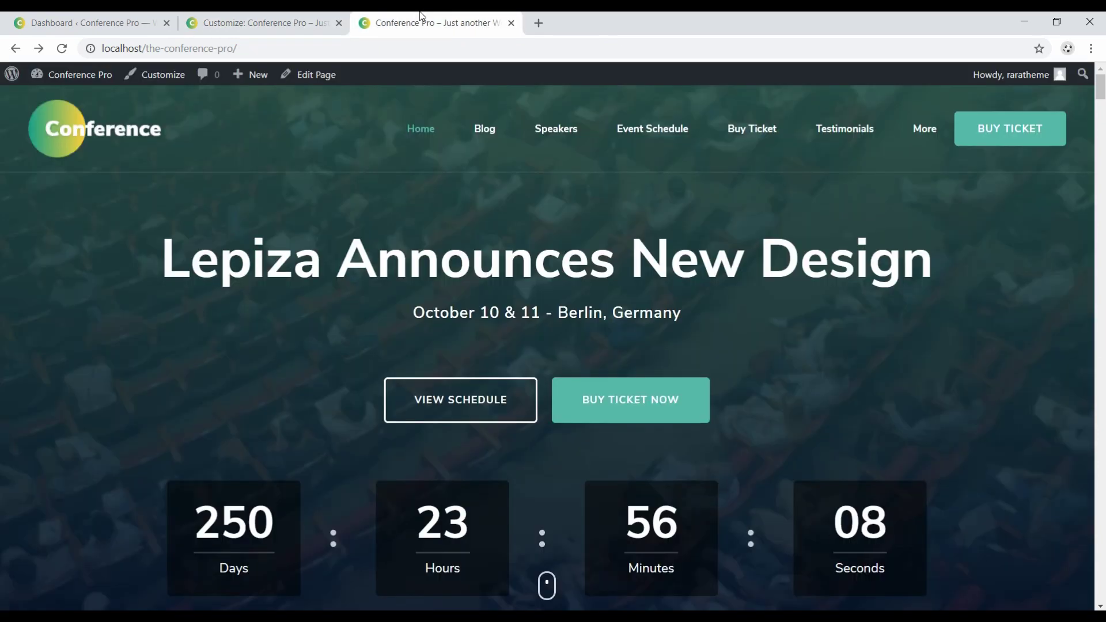
{"action": "scroll", "coordinate": [356, 209], "scroll_direction": "down", "scroll_amount": 3}
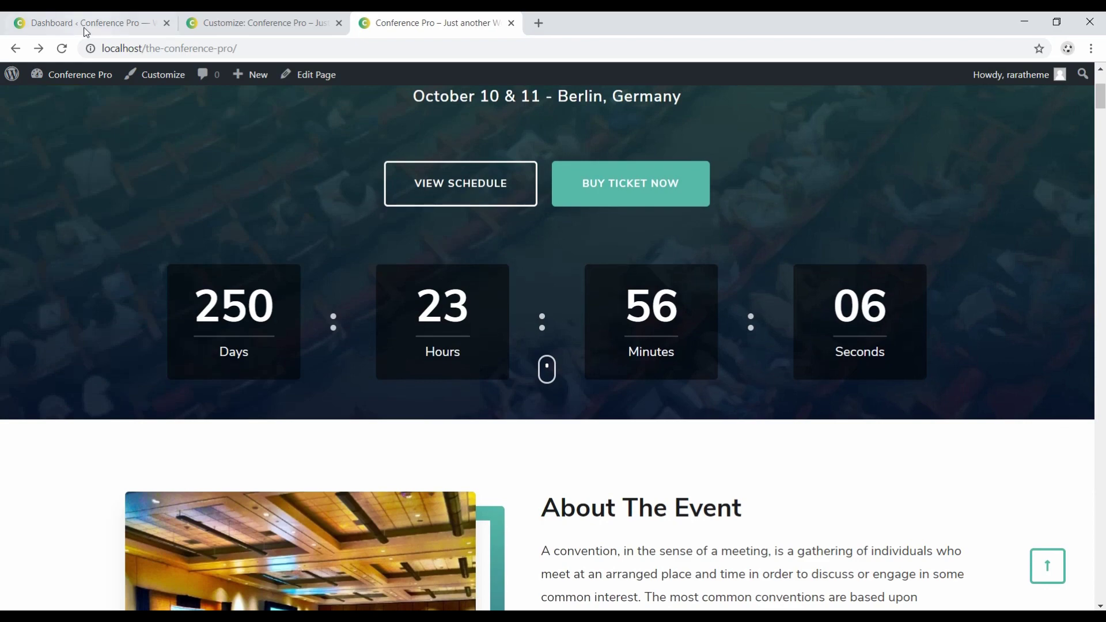
{"action": "left_click", "coordinate": [62, 49]}
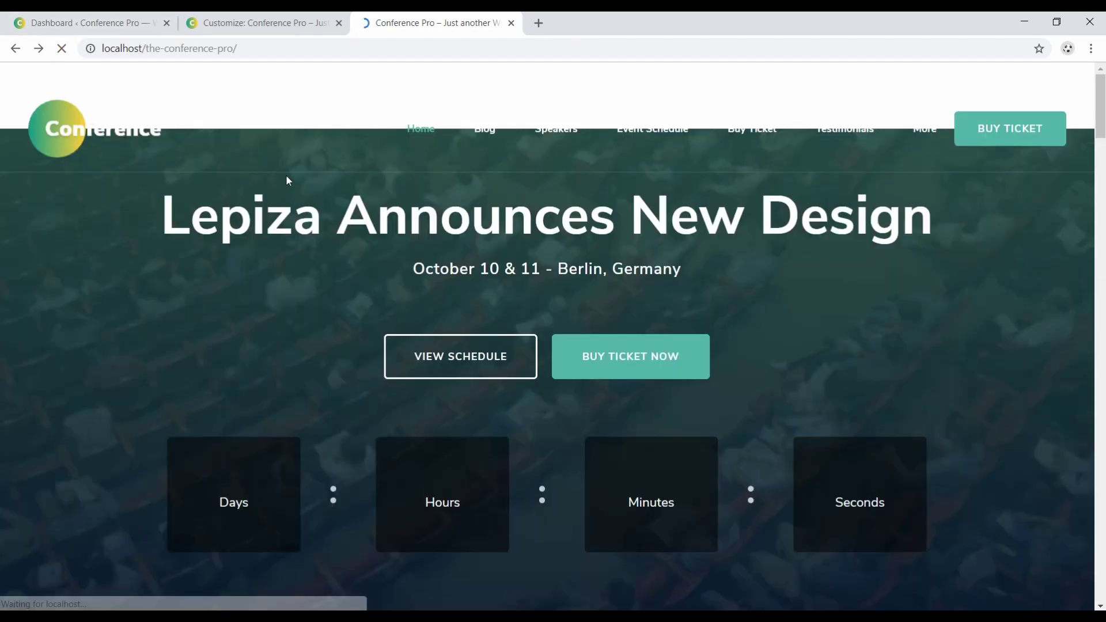
{"action": "scroll", "coordinate": [286, 174], "scroll_direction": "down", "scroll_amount": 10}
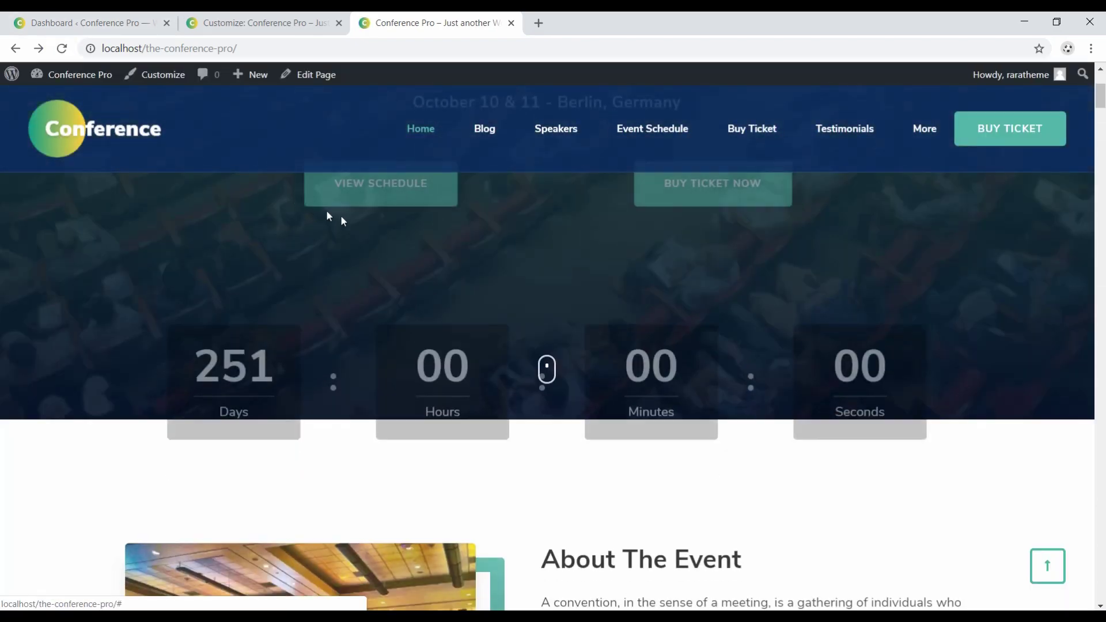
{"action": "scroll", "coordinate": [344, 223], "scroll_direction": "down", "scroll_amount": 2}
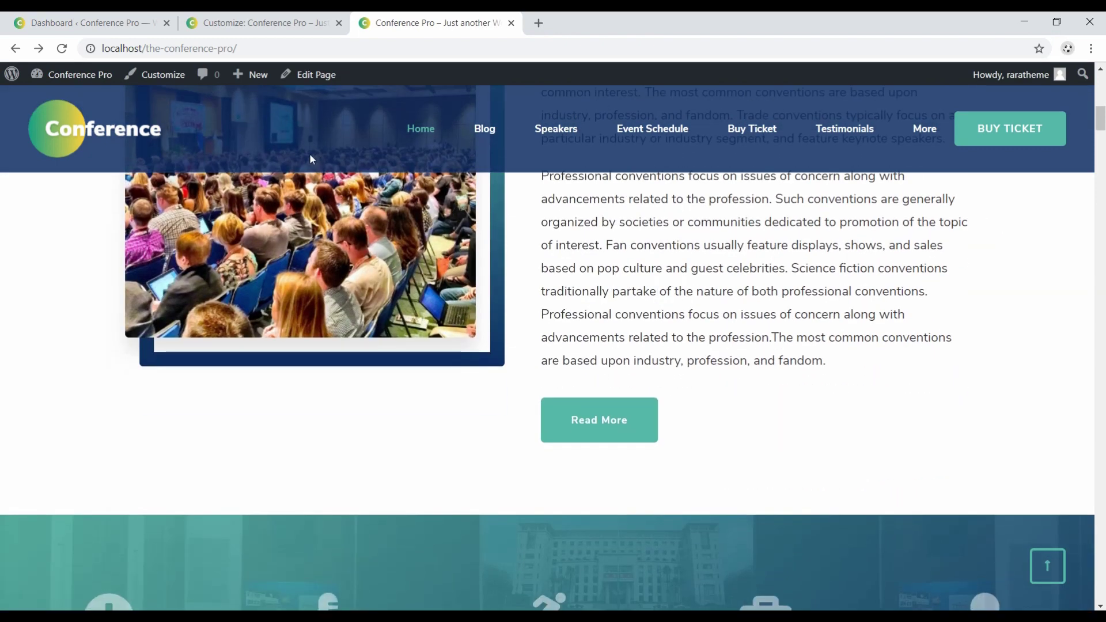
Back in the customizer, turn off Sticky Header and enable Open Link in New Tab for the custom header link.
{"action": "left_click", "coordinate": [258, 23]}
{"action": "left_click", "coordinate": [180, 165]}
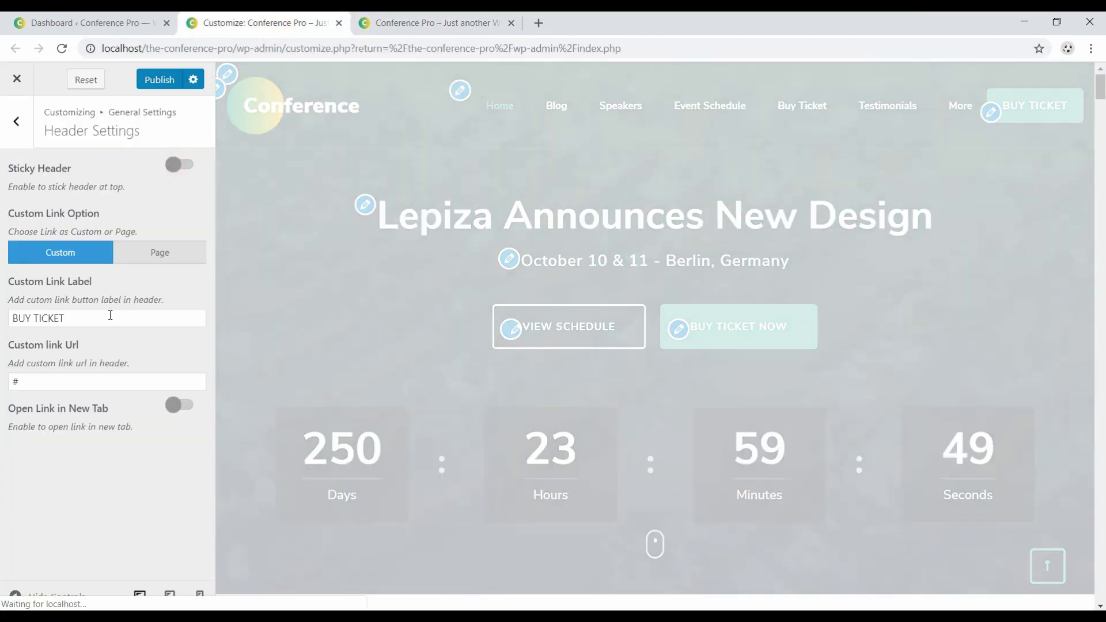
{"action": "left_click", "coordinate": [110, 315]}
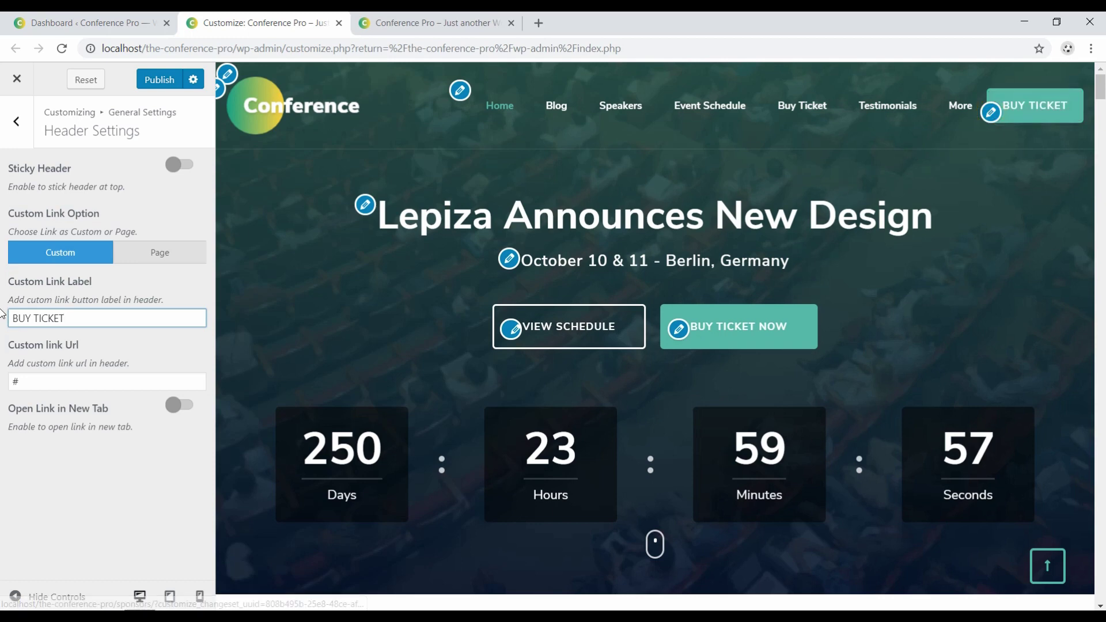
{"action": "left_click", "coordinate": [73, 314]}
{"action": "left_click", "coordinate": [23, 379]}
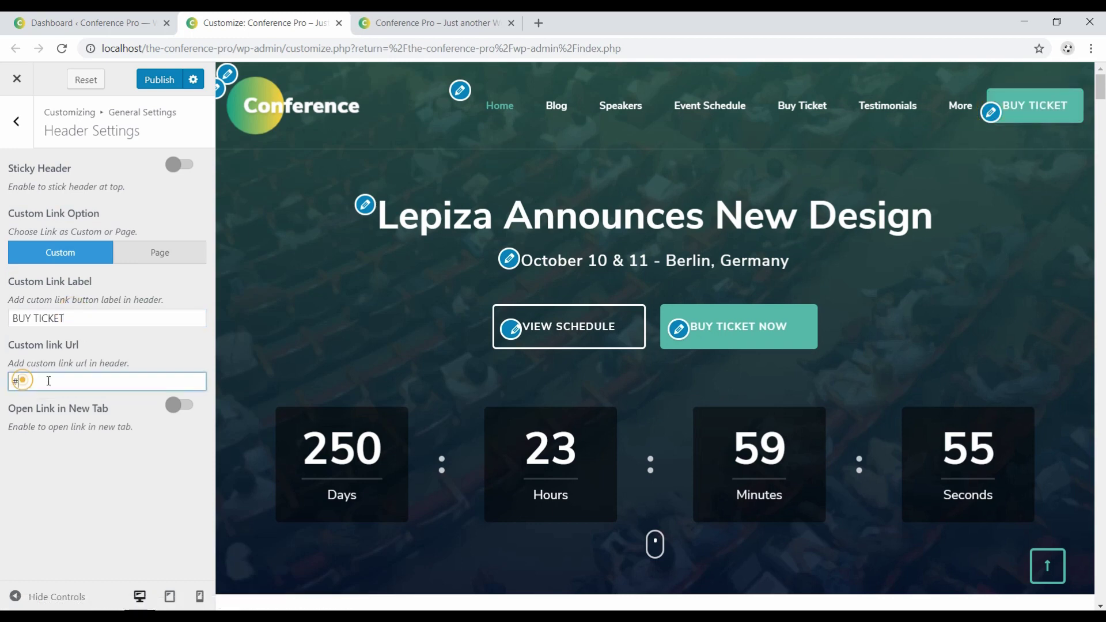
{"action": "left_click", "coordinate": [185, 404]}
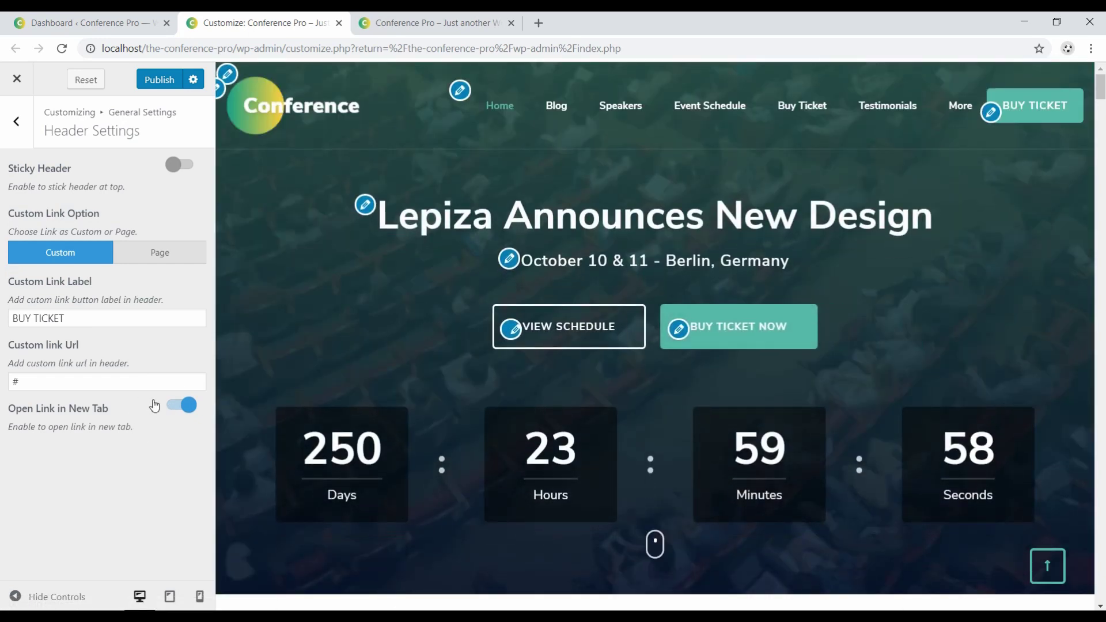
Set the header's Custom Link Option to Page, select About The Event as the page, and publish.
{"action": "left_click", "coordinate": [158, 255]}
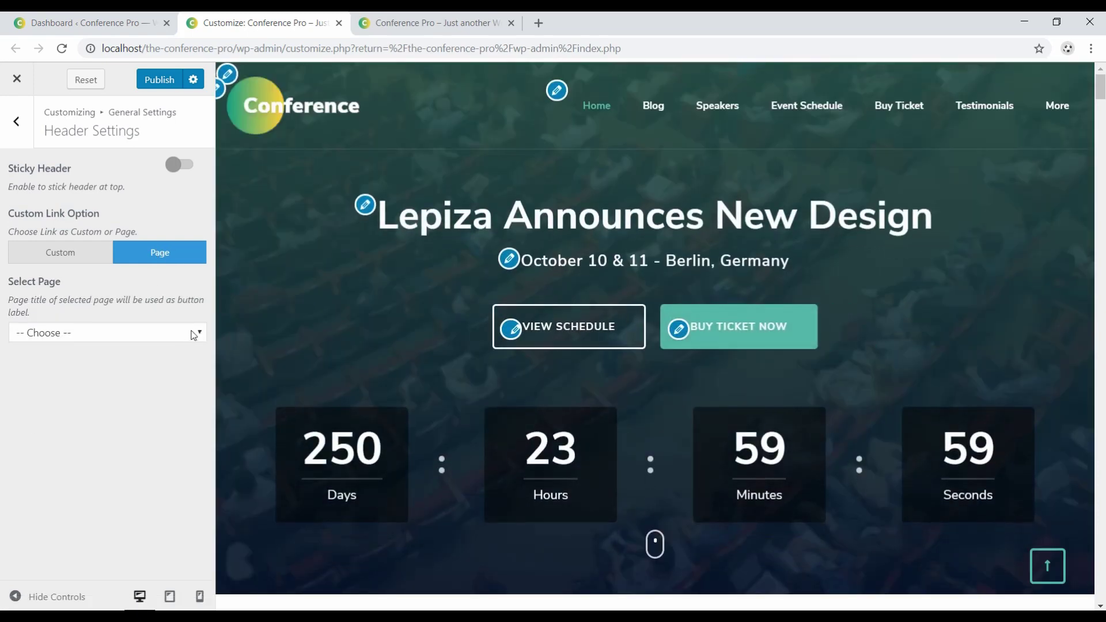
{"action": "left_click", "coordinate": [193, 336]}
{"action": "left_click", "coordinate": [65, 366]}
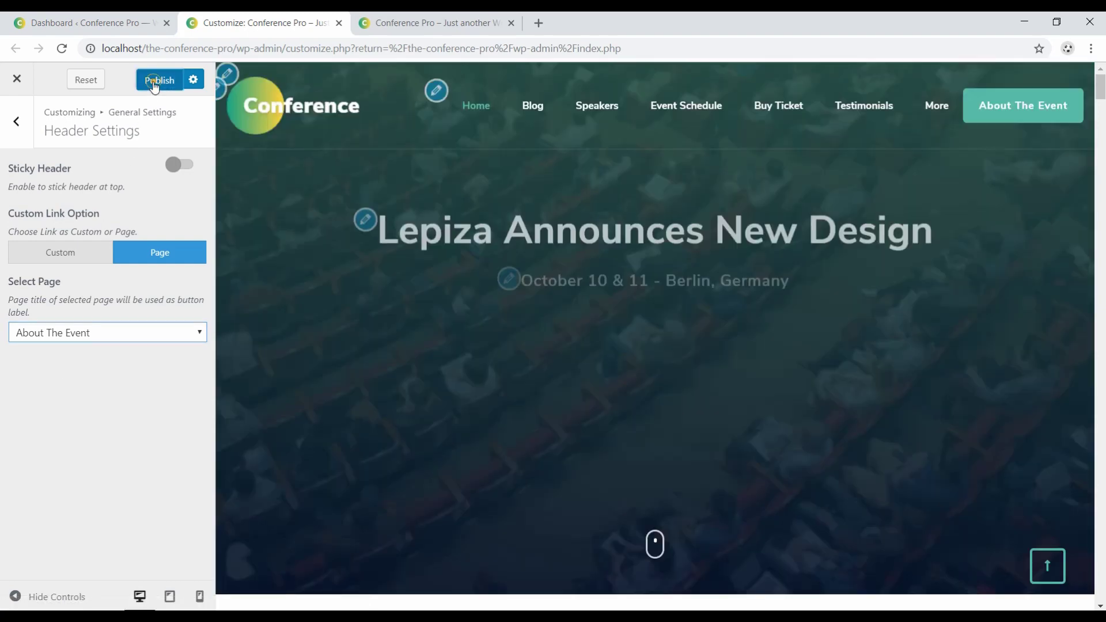
{"action": "left_click", "coordinate": [166, 83]}
Reload the live homepage and check the link button in its header.
{"action": "left_click", "coordinate": [398, 23]}
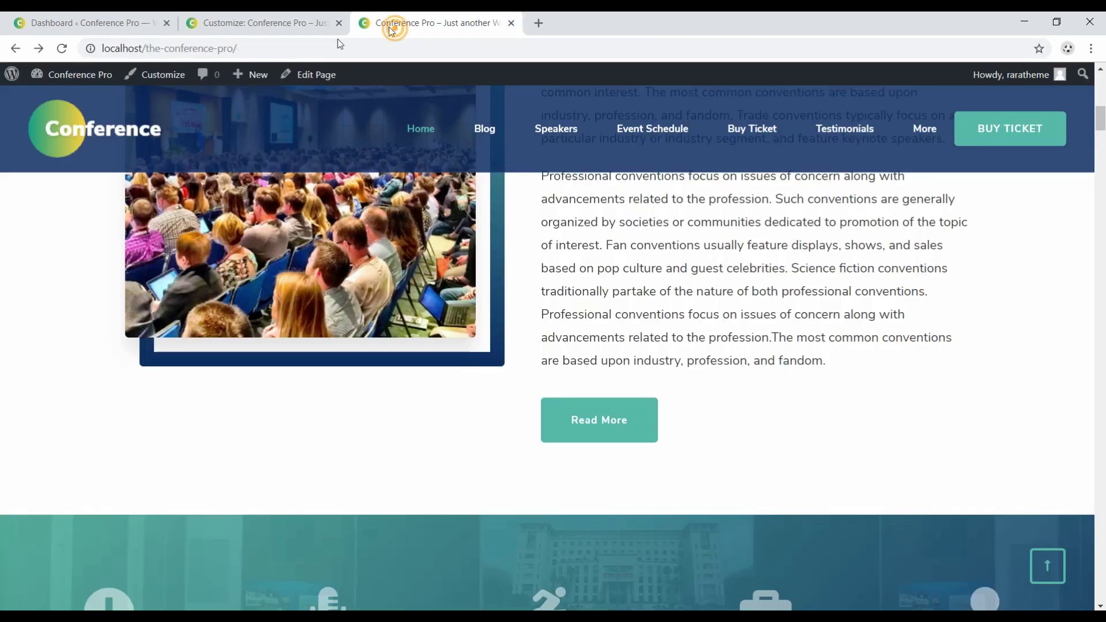
{"action": "left_click", "coordinate": [63, 49]}
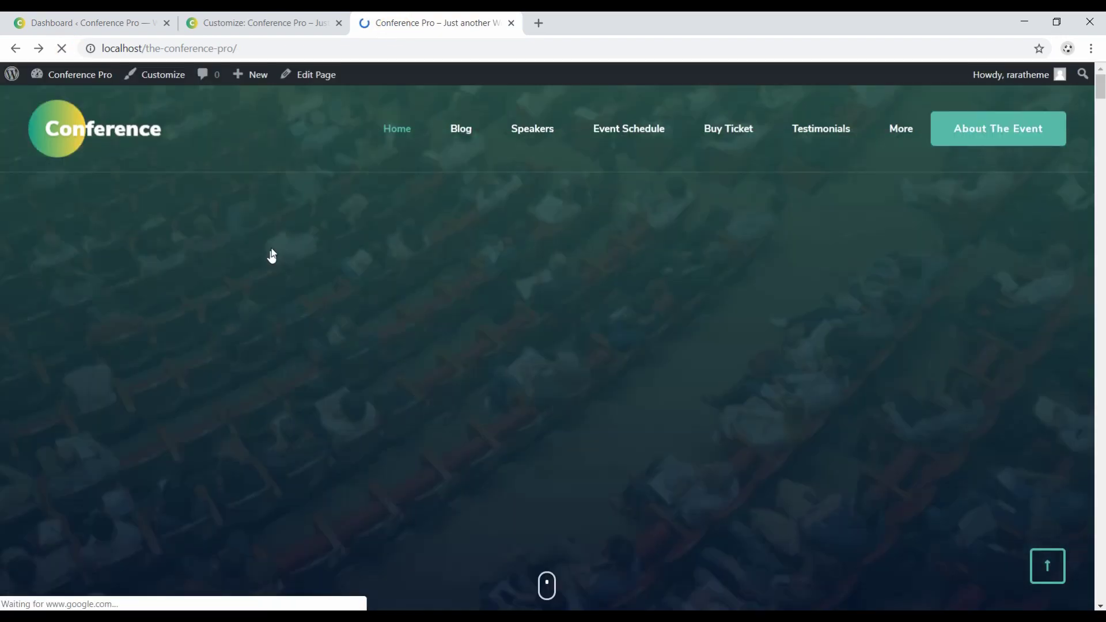
{"action": "scroll", "coordinate": [691, 271], "scroll_direction": "up", "scroll_amount": 10}
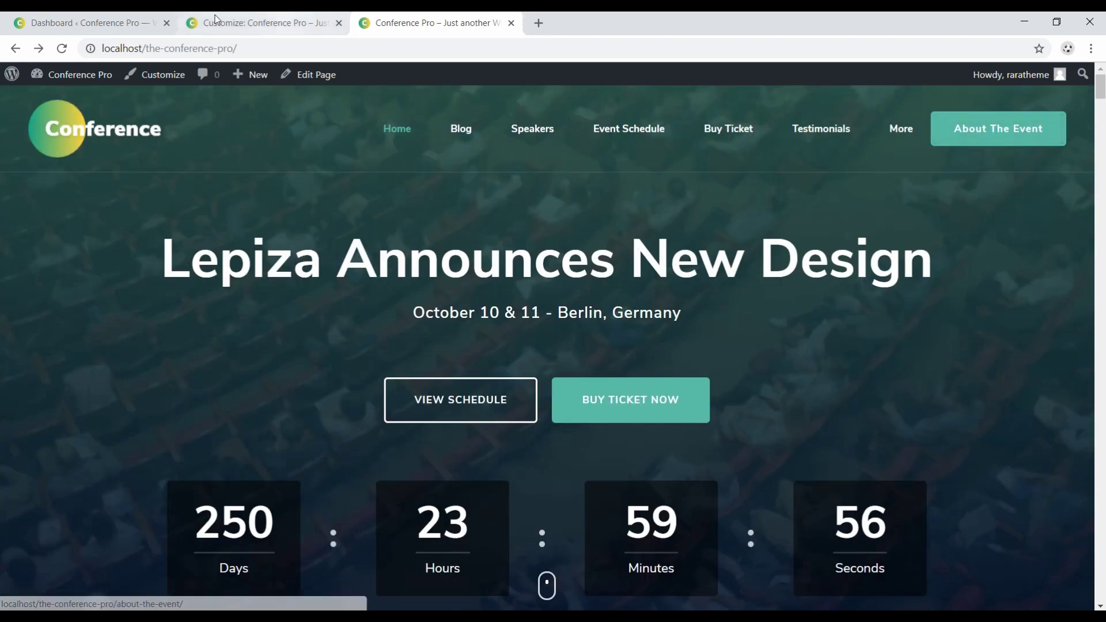
Return to the customizer, set the header's Custom Link Option back to Custom and publish.
{"action": "left_click", "coordinate": [264, 26]}
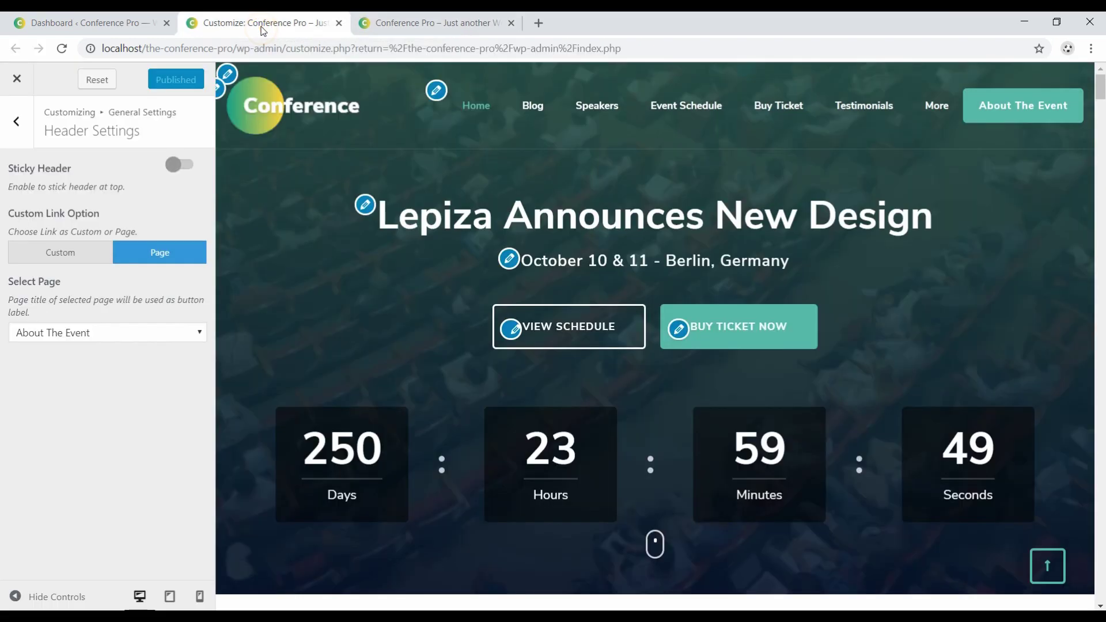
{"action": "left_click", "coordinate": [60, 252]}
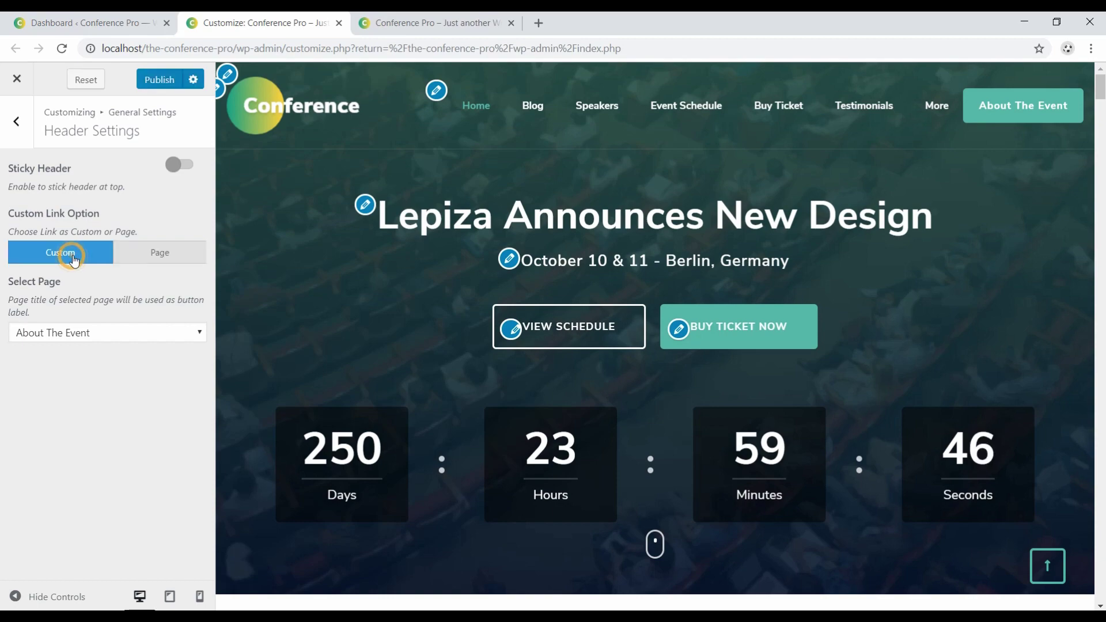
{"action": "left_click", "coordinate": [158, 78]}
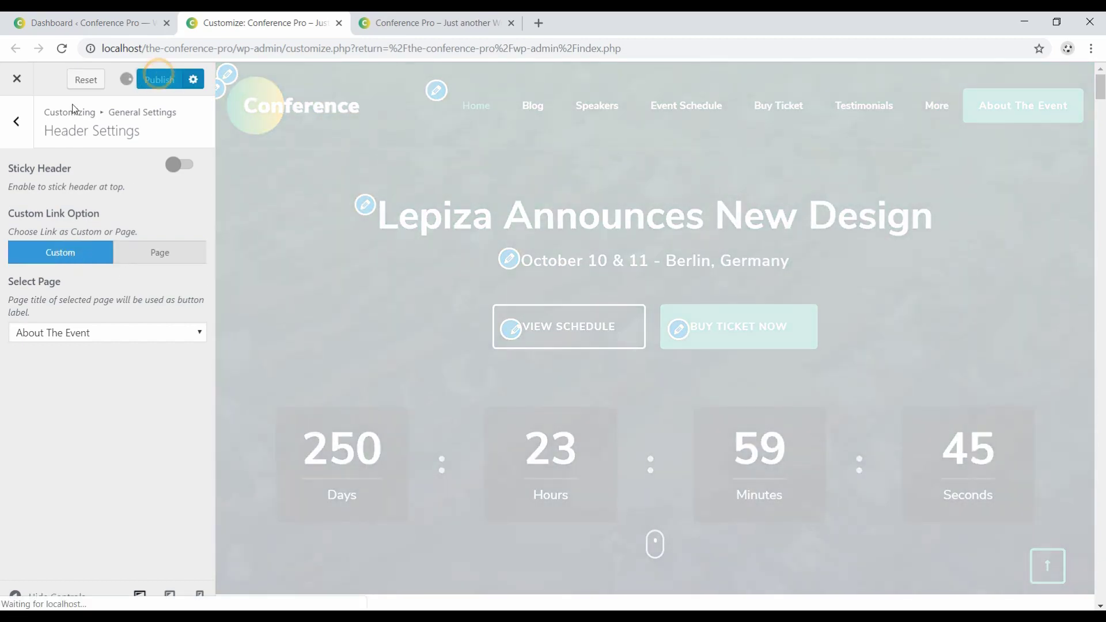
Open the Social Sharing settings and bring up the blog post "Rideing Wave on a surface water sport" in the preview, showing its sharing icons.
{"action": "left_click", "coordinate": [16, 121]}
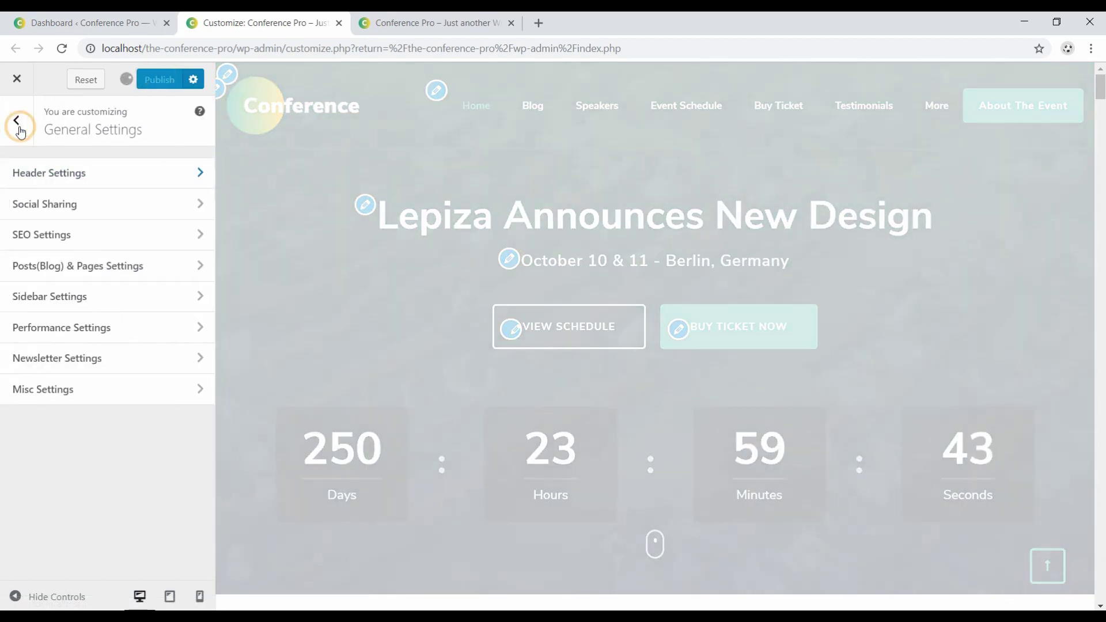
{"action": "left_click", "coordinate": [105, 212]}
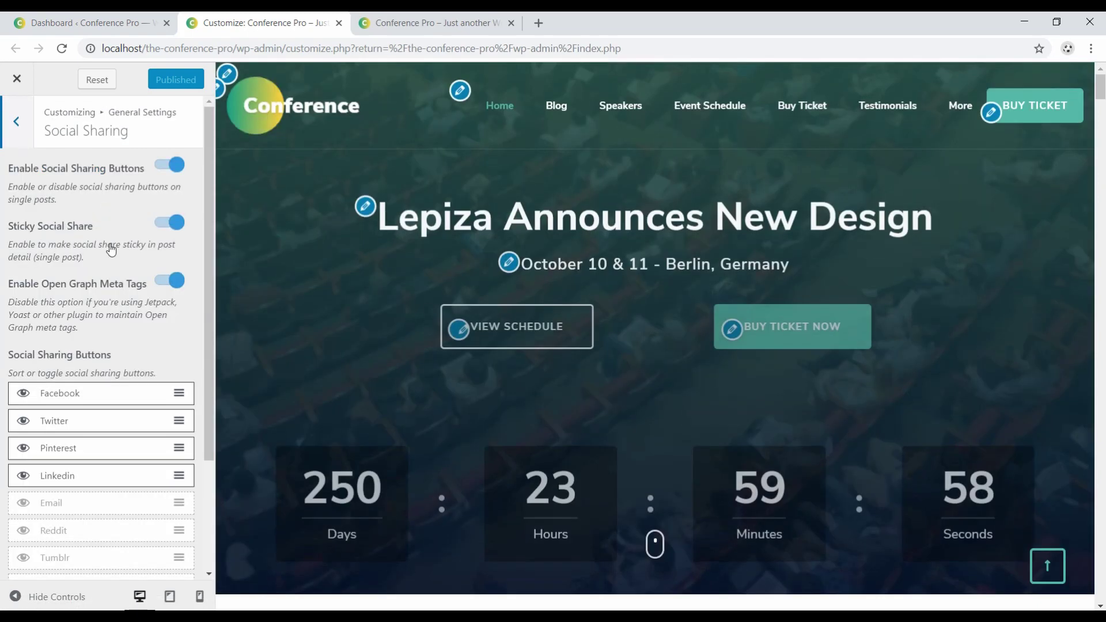
{"action": "scroll", "coordinate": [466, 279], "scroll_direction": "down", "scroll_amount": 5}
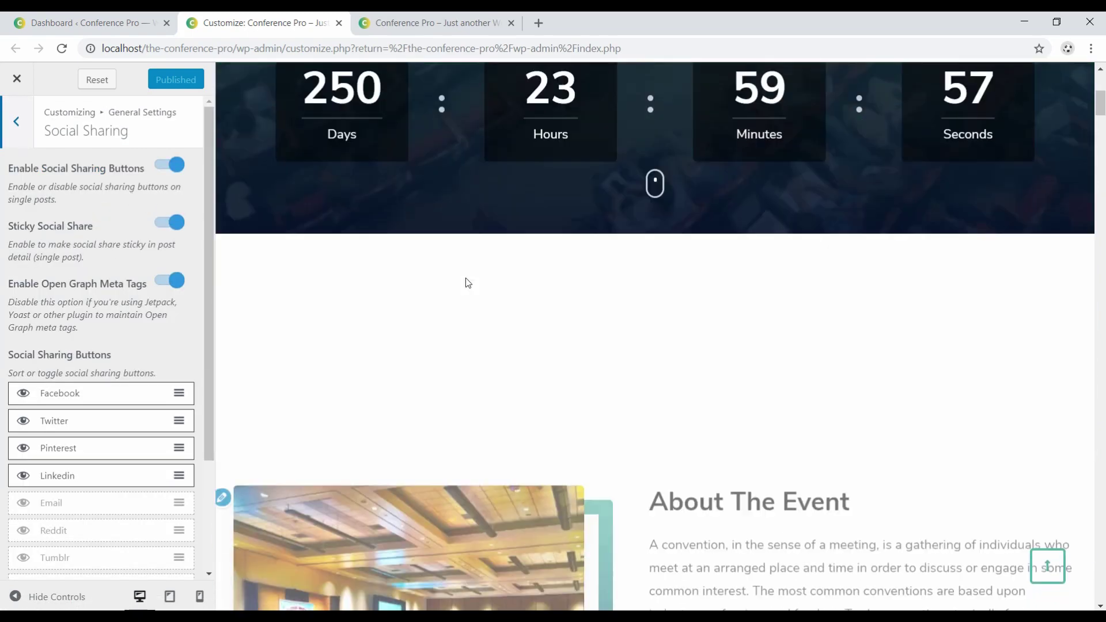
{"action": "scroll", "coordinate": [465, 277], "scroll_direction": "up", "scroll_amount": 5}
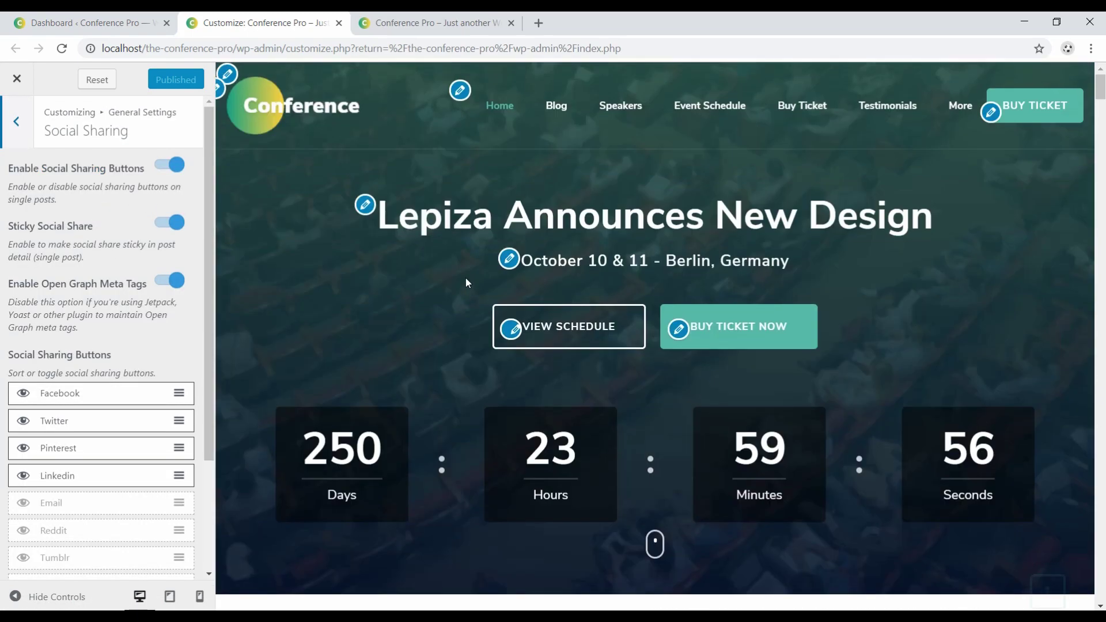
{"action": "left_click", "coordinate": [553, 114]}
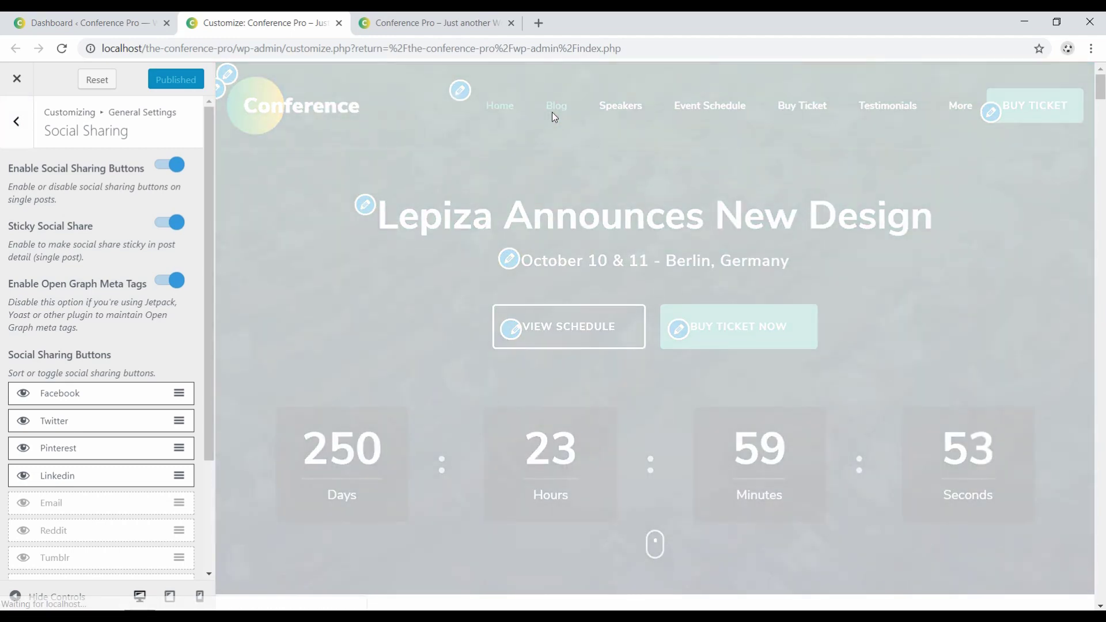
{"action": "scroll", "coordinate": [563, 221], "scroll_direction": "down", "scroll_amount": 5}
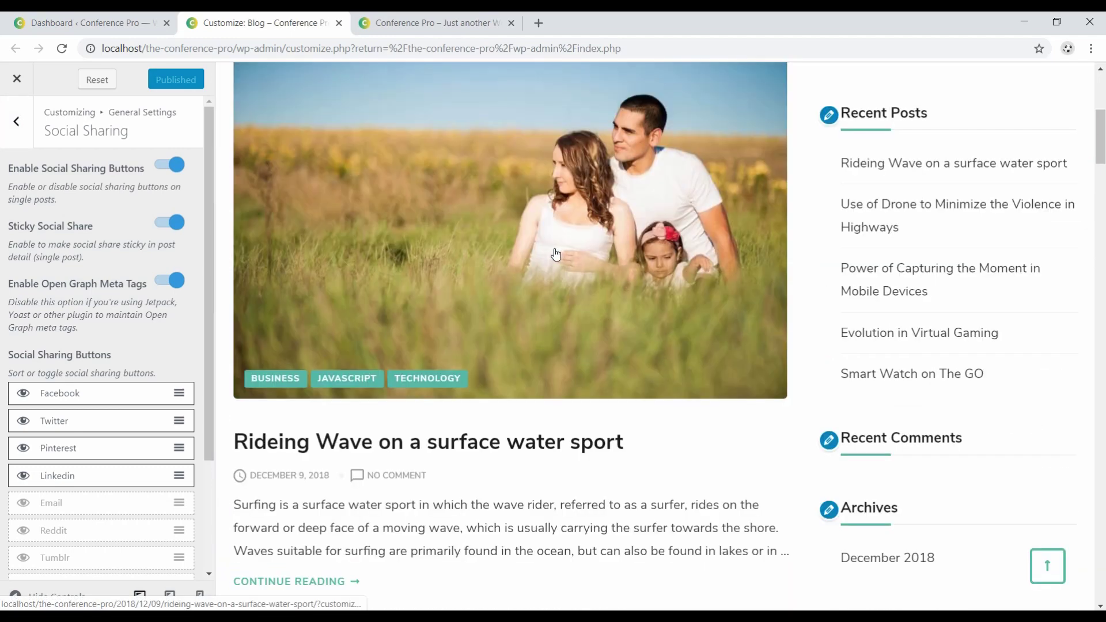
{"action": "left_click", "coordinate": [485, 446]}
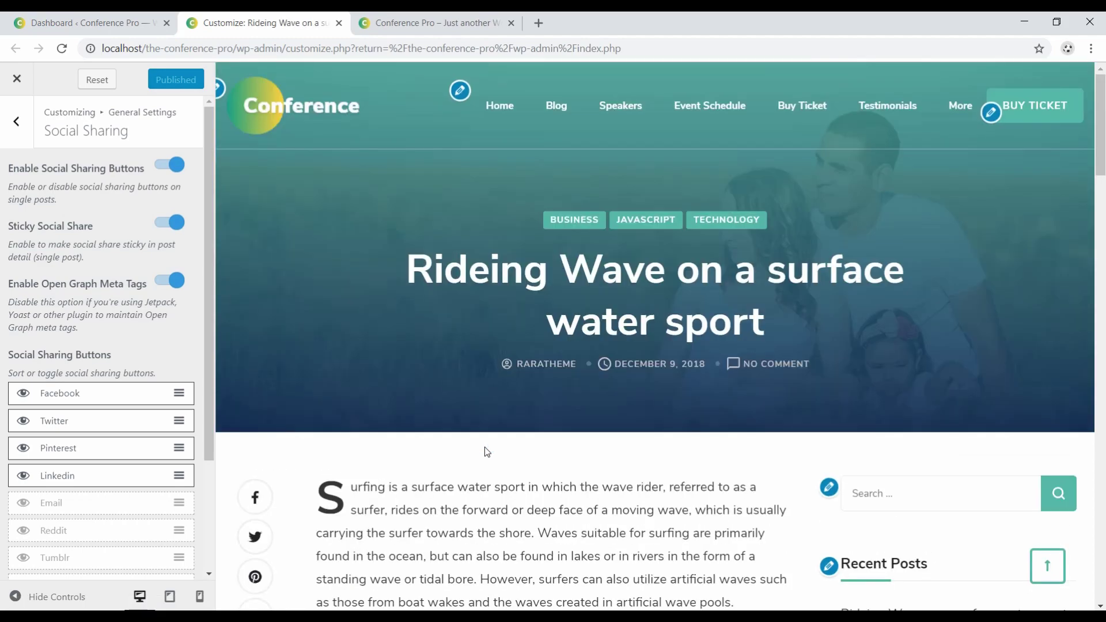
{"action": "scroll", "coordinate": [468, 441], "scroll_direction": "down", "scroll_amount": 5}
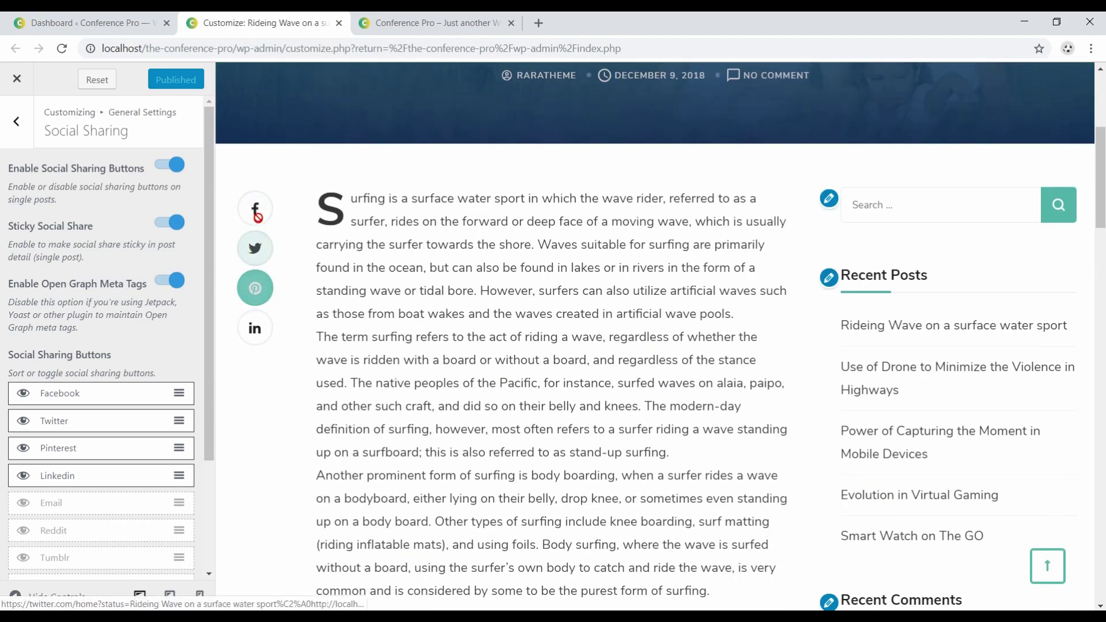
Enable the Email and Reddit buttons in the list of social sharing buttons.
{"action": "scroll", "coordinate": [85, 512], "scroll_direction": "down", "scroll_amount": 1}
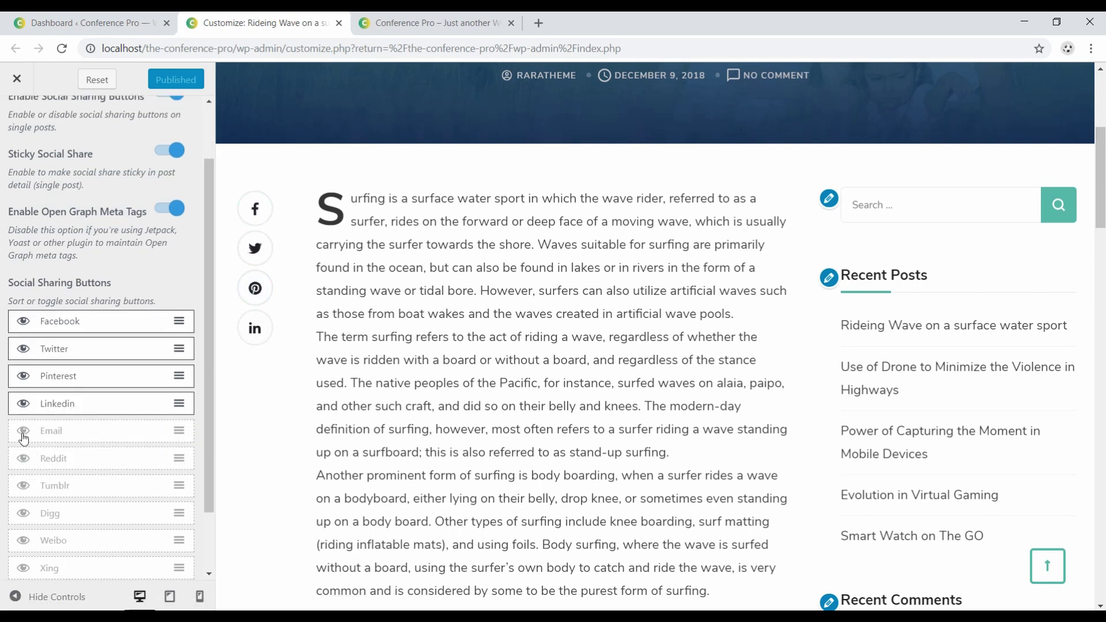
{"action": "left_click", "coordinate": [23, 430]}
{"action": "left_click", "coordinate": [24, 458]}
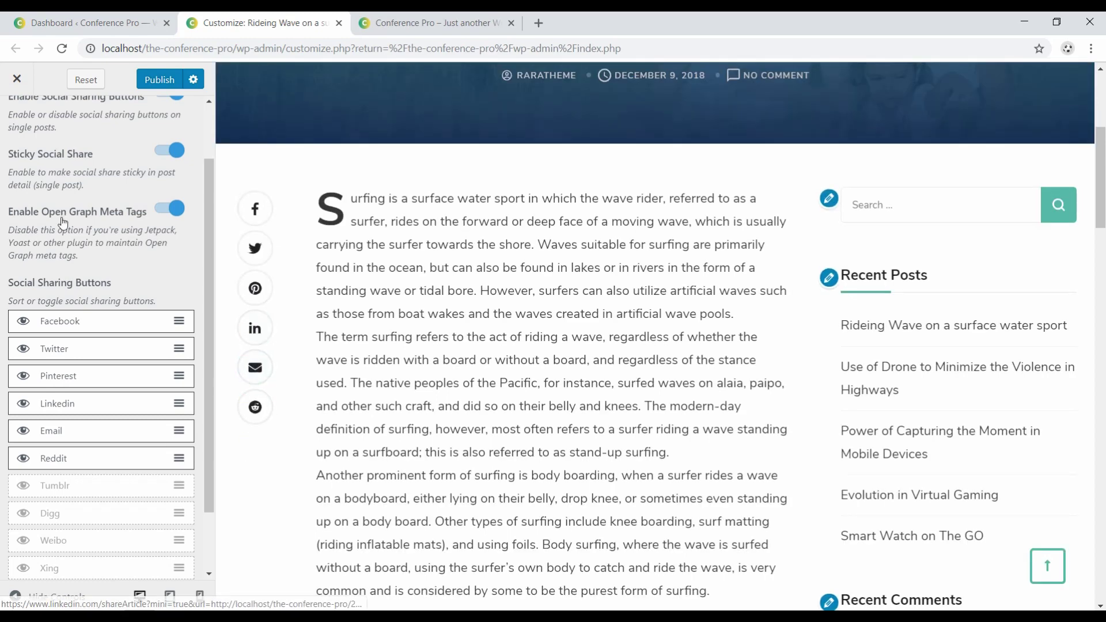
Switch Enable Social Sharing Buttons off and back on to compare the post preview, and publish the sharing settings.
{"action": "scroll", "coordinate": [74, 222], "scroll_direction": "up", "scroll_amount": 1}
{"action": "left_click", "coordinate": [161, 165]}
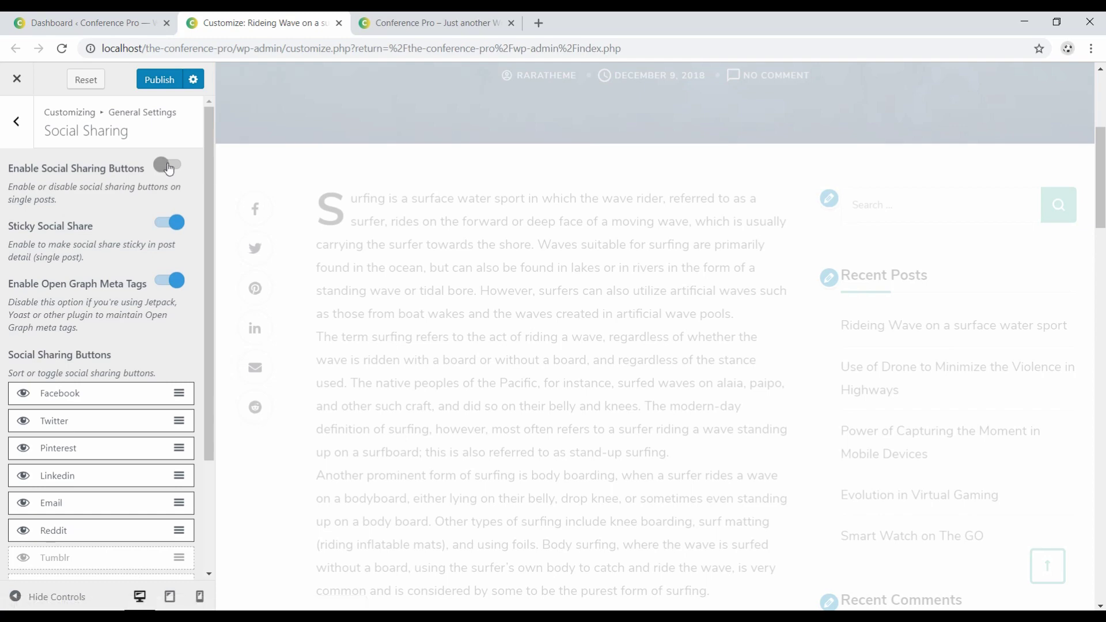
{"action": "left_click", "coordinate": [171, 166]}
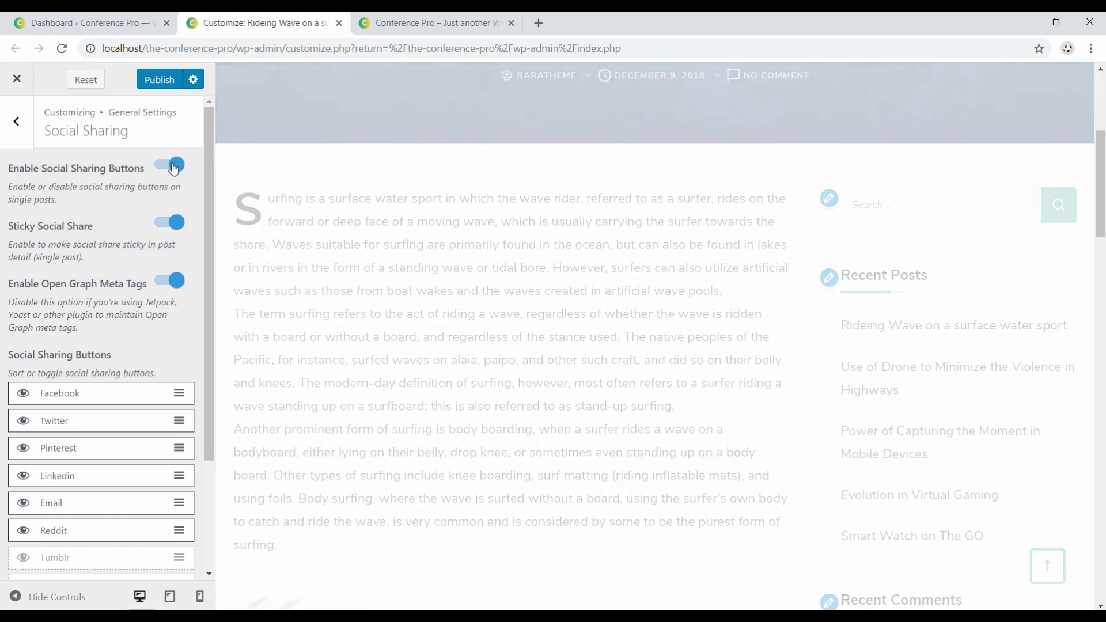
{"action": "left_click", "coordinate": [155, 78]}
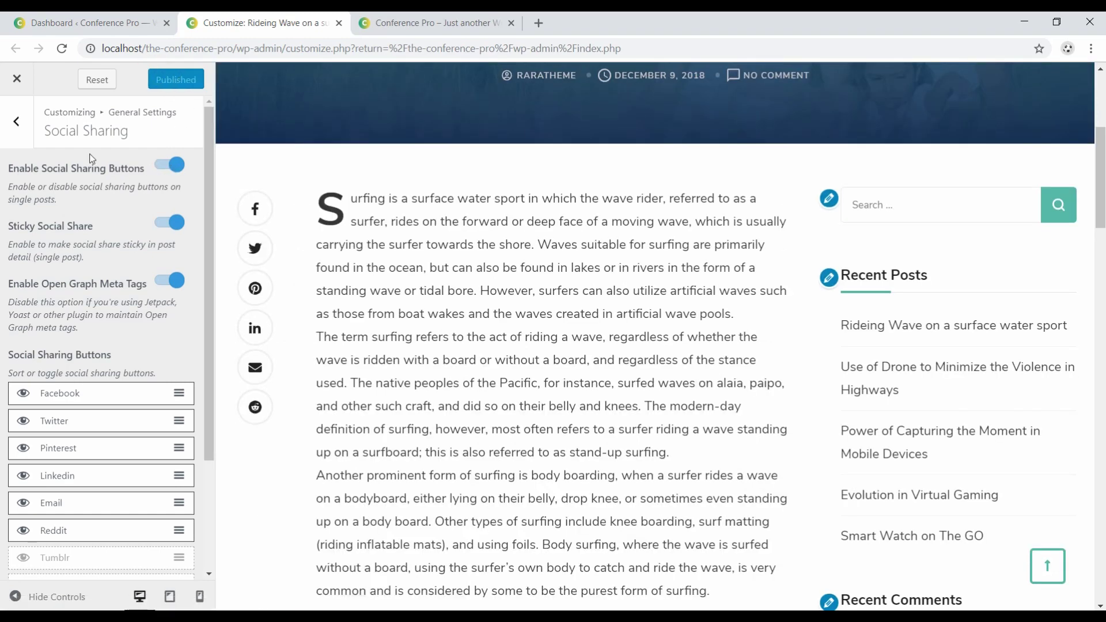
Open the SEO Settings from the General Settings and show the Blog page in the preview.
{"action": "left_click", "coordinate": [17, 124]}
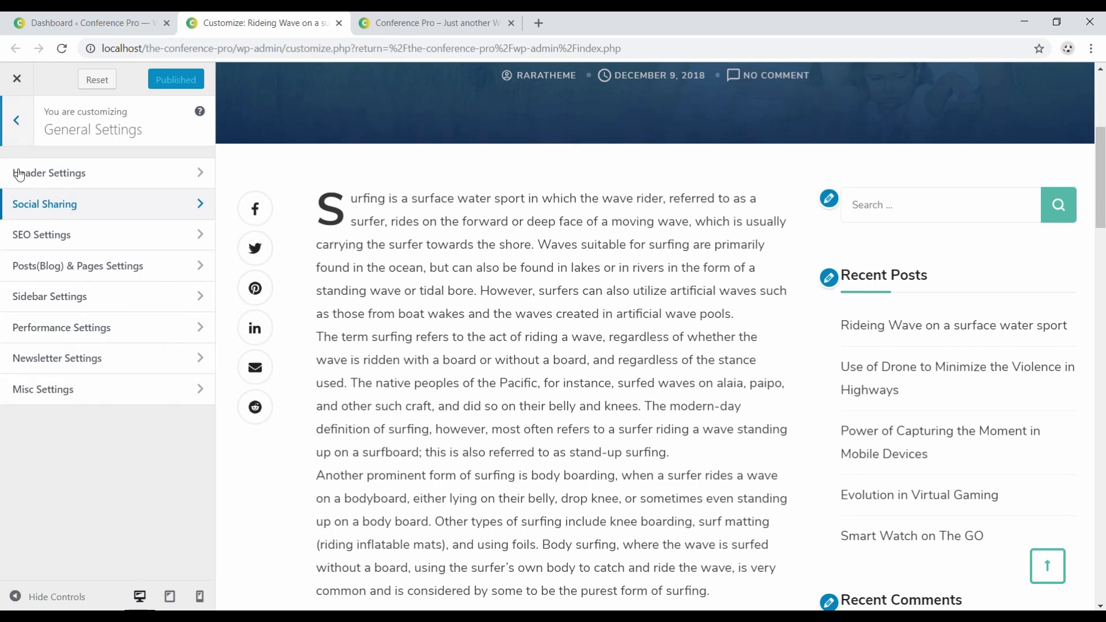
{"action": "left_click", "coordinate": [50, 237]}
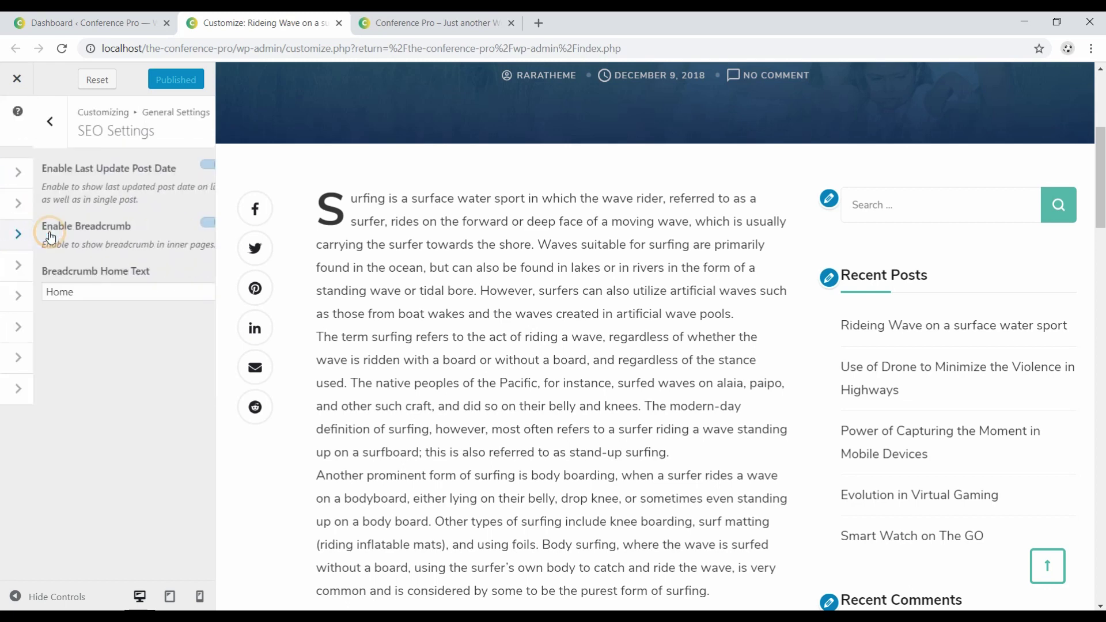
{"action": "scroll", "coordinate": [542, 346], "scroll_direction": "up", "scroll_amount": 5}
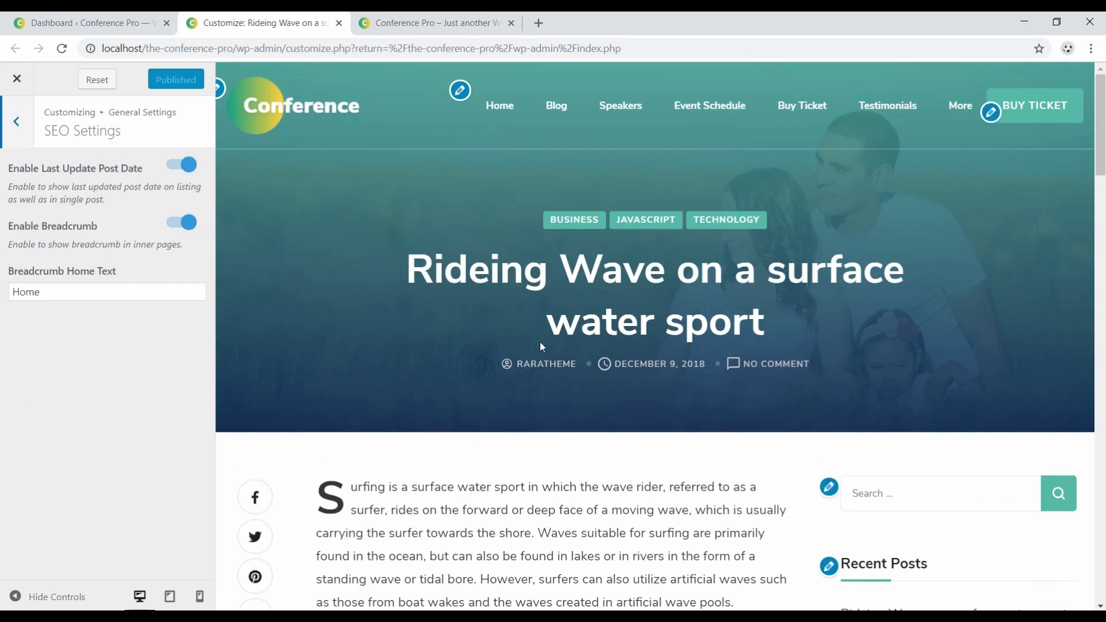
{"action": "left_click", "coordinate": [558, 107]}
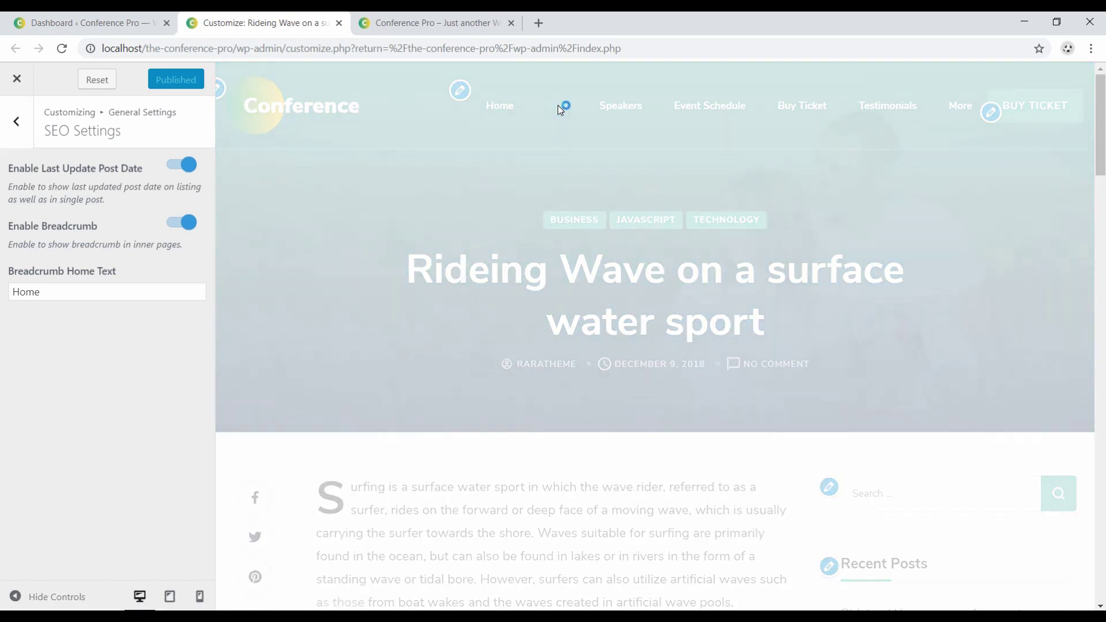
Switch Enable Last Update Post Date off and back on to compare the dates in the blog listing.
{"action": "scroll", "coordinate": [468, 324], "scroll_direction": "down", "scroll_amount": 5}
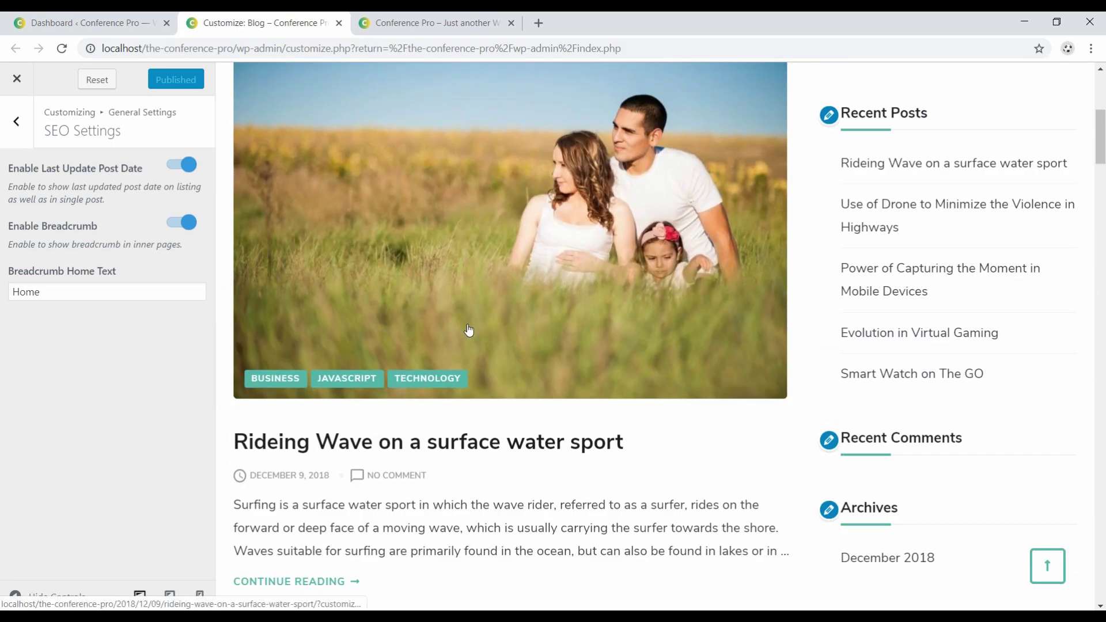
{"action": "scroll", "coordinate": [392, 314], "scroll_direction": "down", "scroll_amount": 4}
{"action": "scroll", "coordinate": [302, 262], "scroll_direction": "up", "scroll_amount": 1}
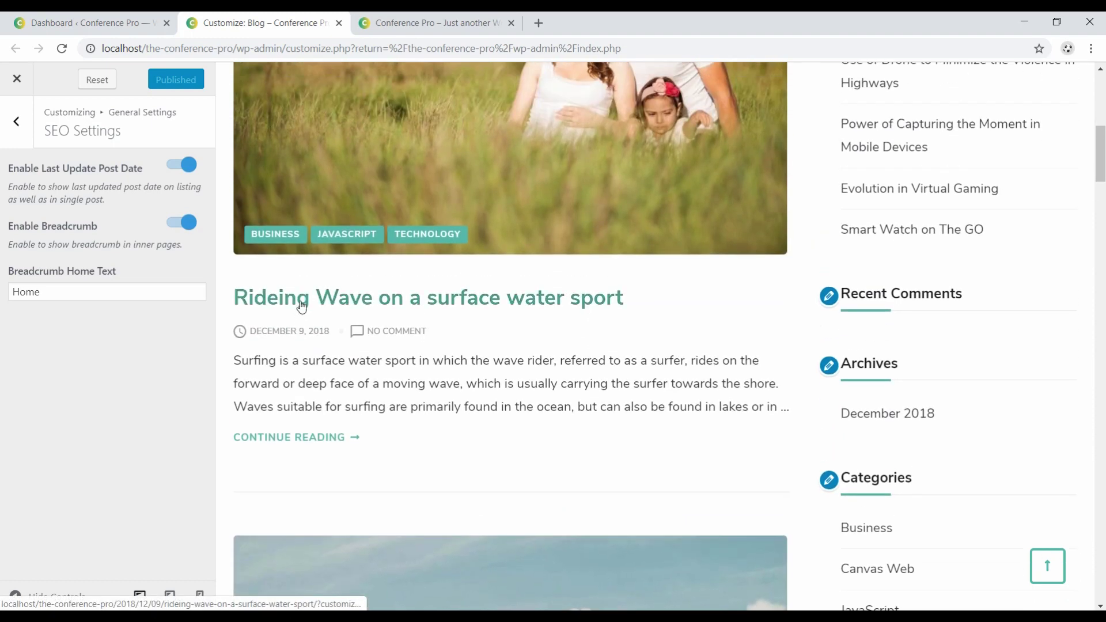
{"action": "left_click", "coordinate": [176, 166]}
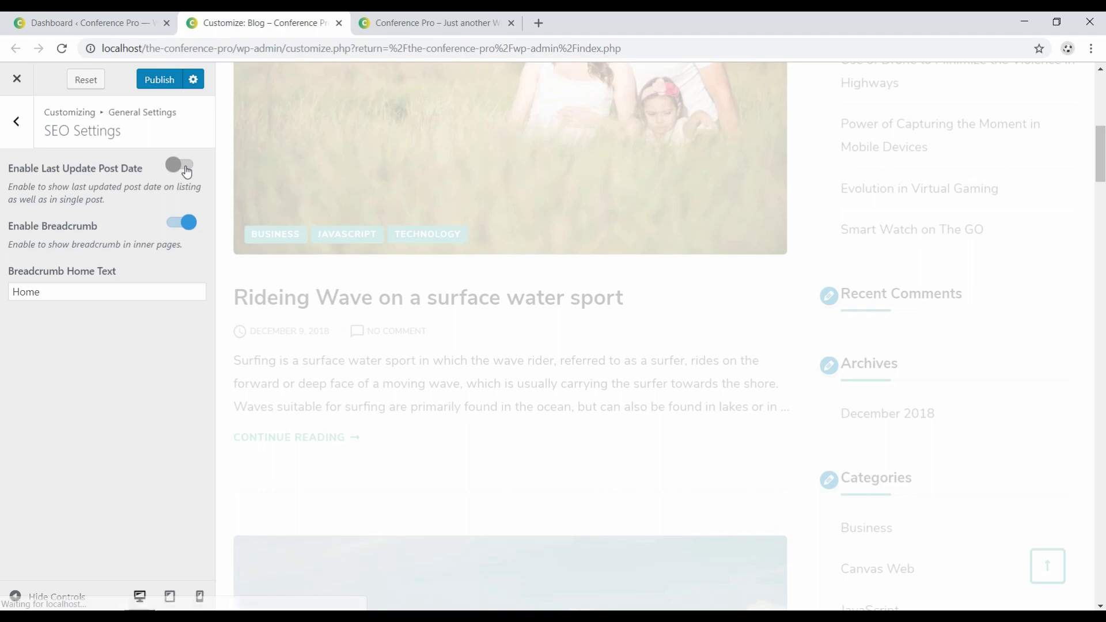
{"action": "left_click", "coordinate": [186, 168]}
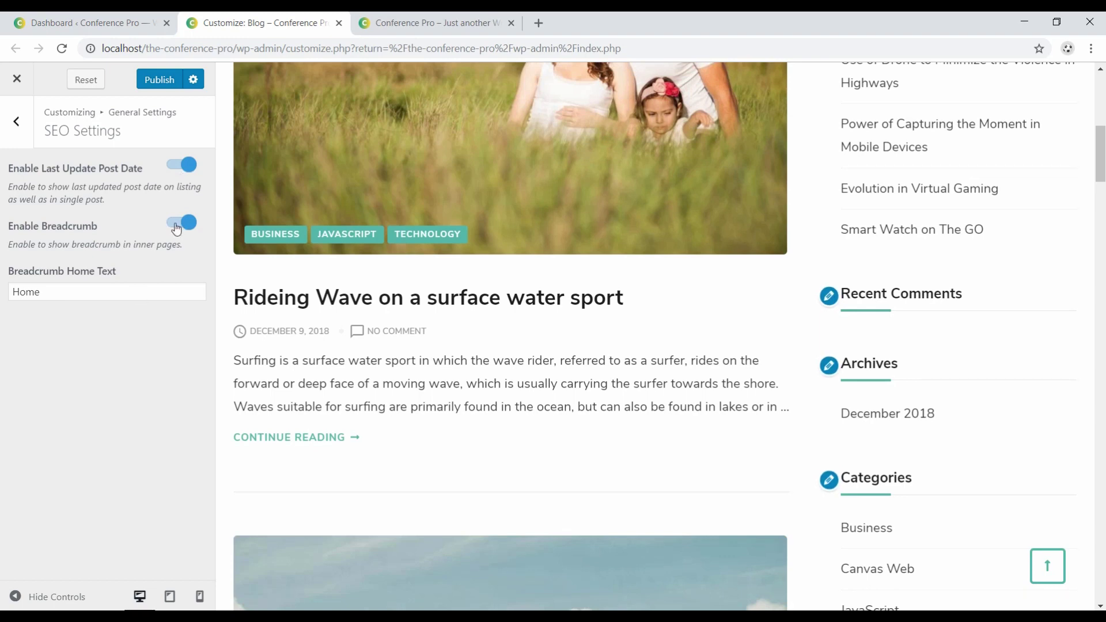
Switch Enable Breadcrumb off and back on to compare the Blog page header, and select the Breadcrumb Home Text for editing.
{"action": "scroll", "coordinate": [325, 256], "scroll_direction": "up", "scroll_amount": 8}
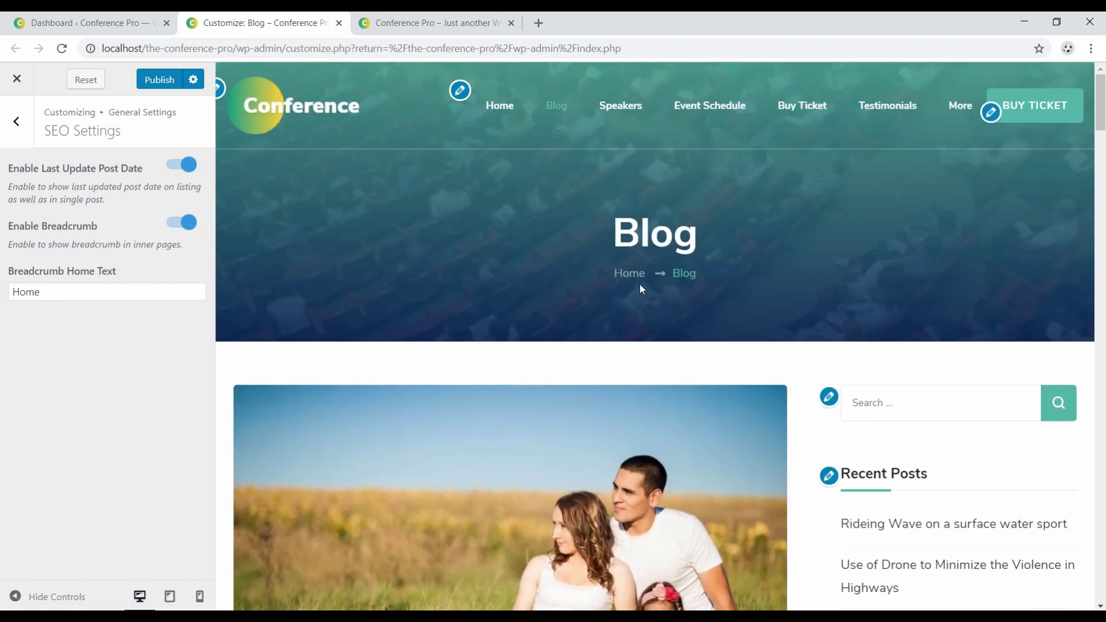
{"action": "left_click", "coordinate": [178, 234]}
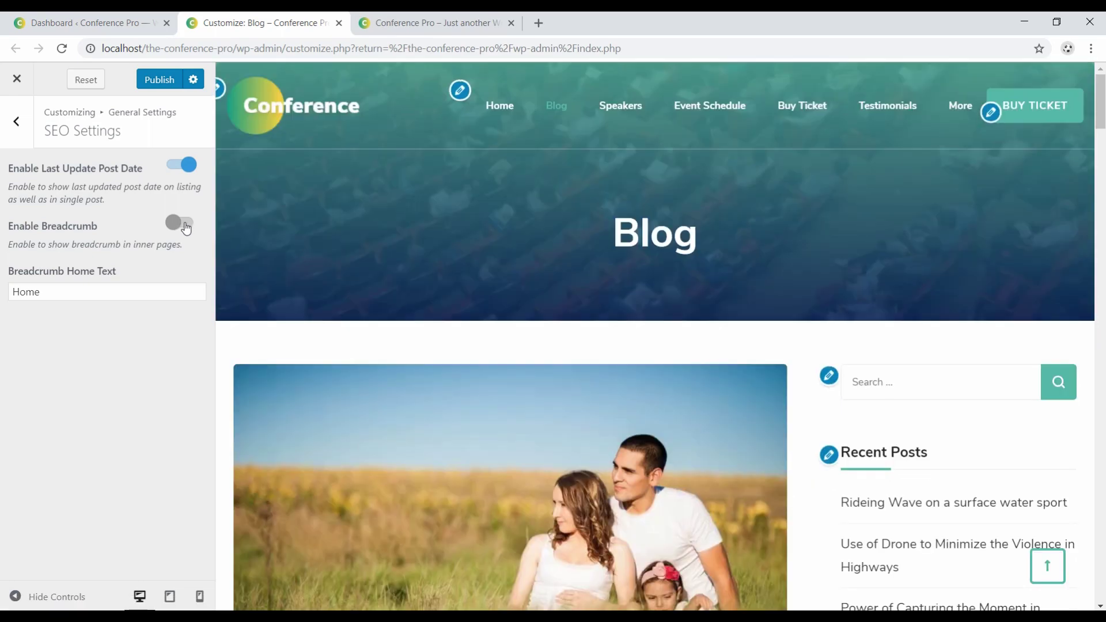
{"action": "left_click", "coordinate": [187, 225]}
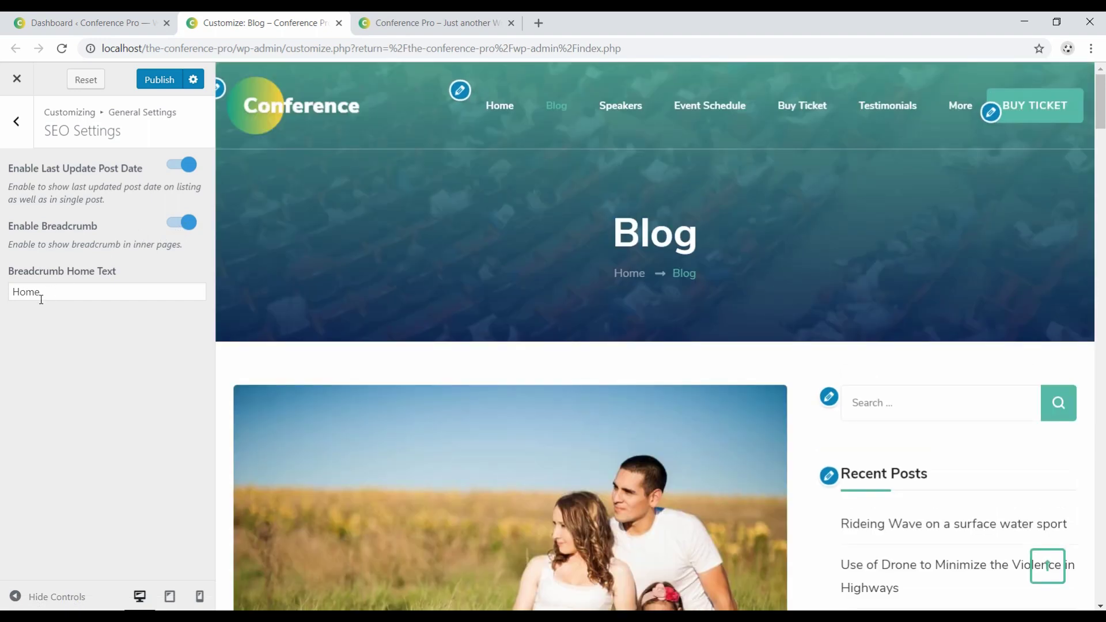
{"action": "left_click", "coordinate": [43, 294]}
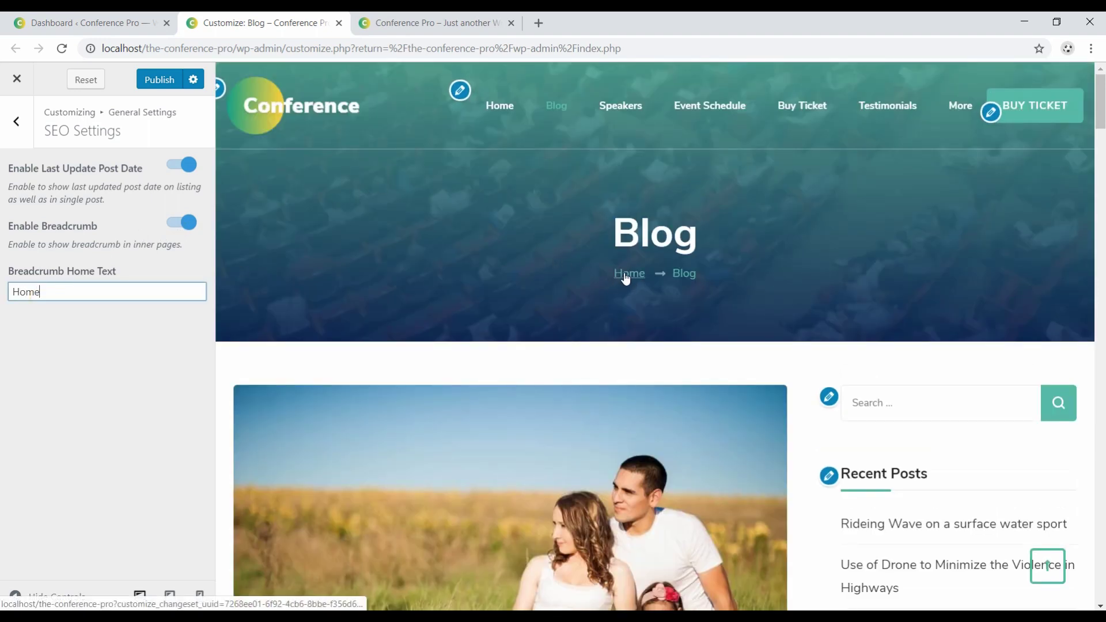
Open the Posts(Blog) & Pages Settings and compare the Business category archive with Hide Prefix in Archive Page switched on and off again.
{"action": "left_click", "coordinate": [25, 131]}
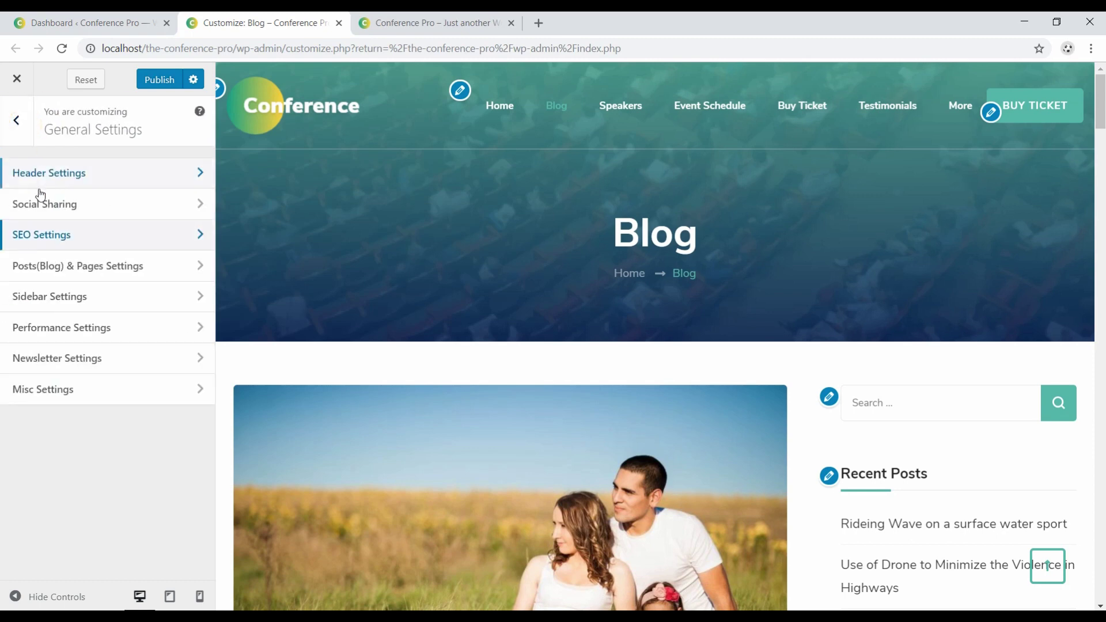
{"action": "left_click", "coordinate": [118, 266]}
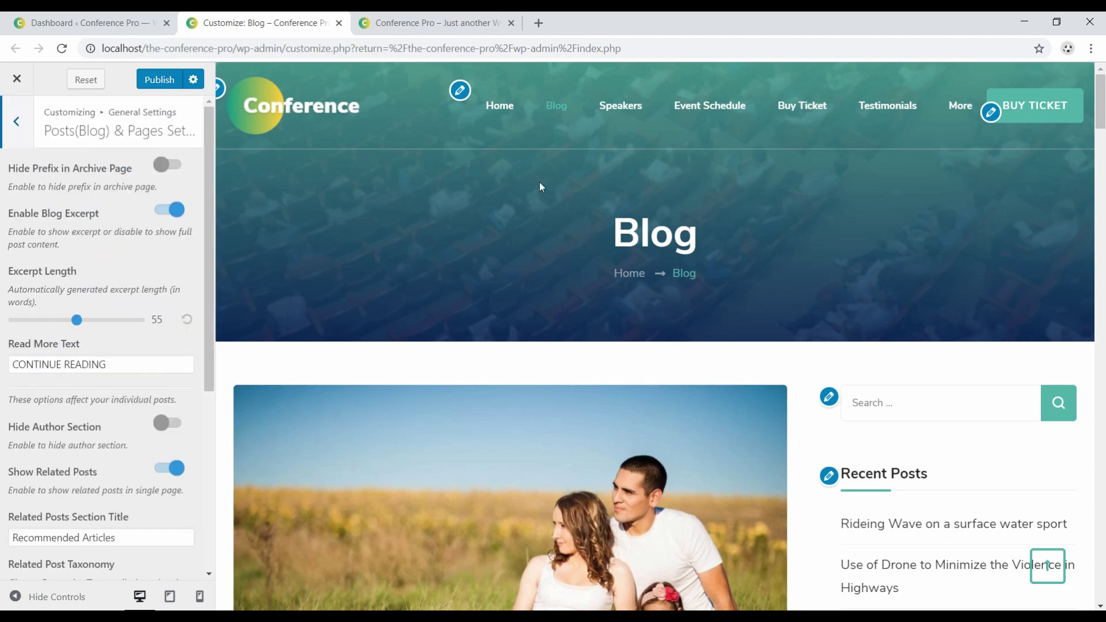
{"action": "scroll", "coordinate": [549, 292], "scroll_direction": "down", "scroll_amount": 5}
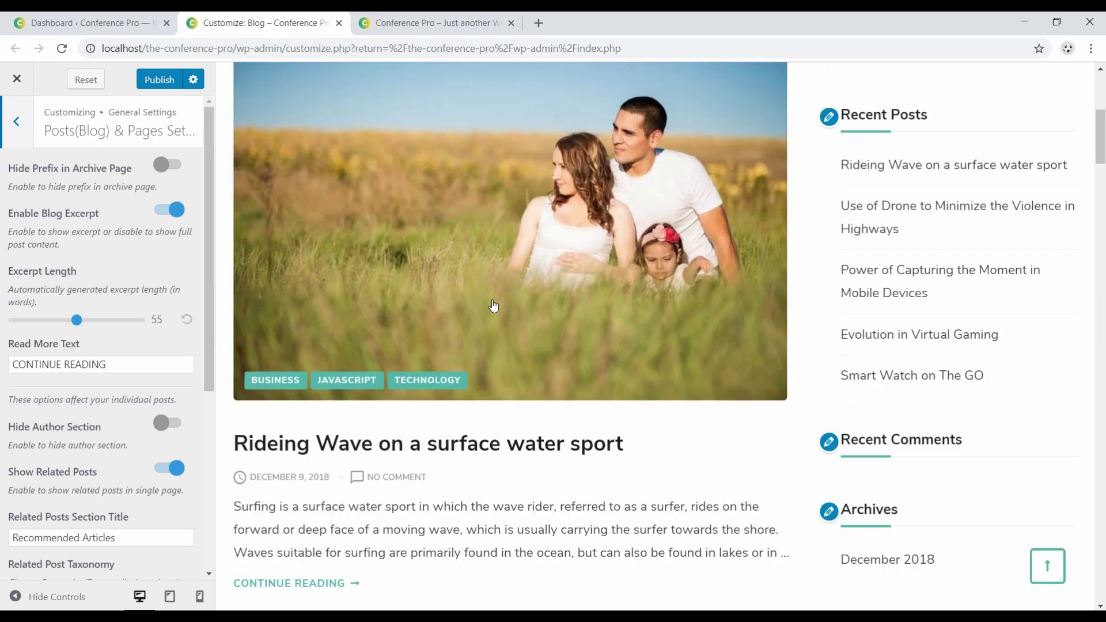
{"action": "left_click", "coordinate": [274, 382]}
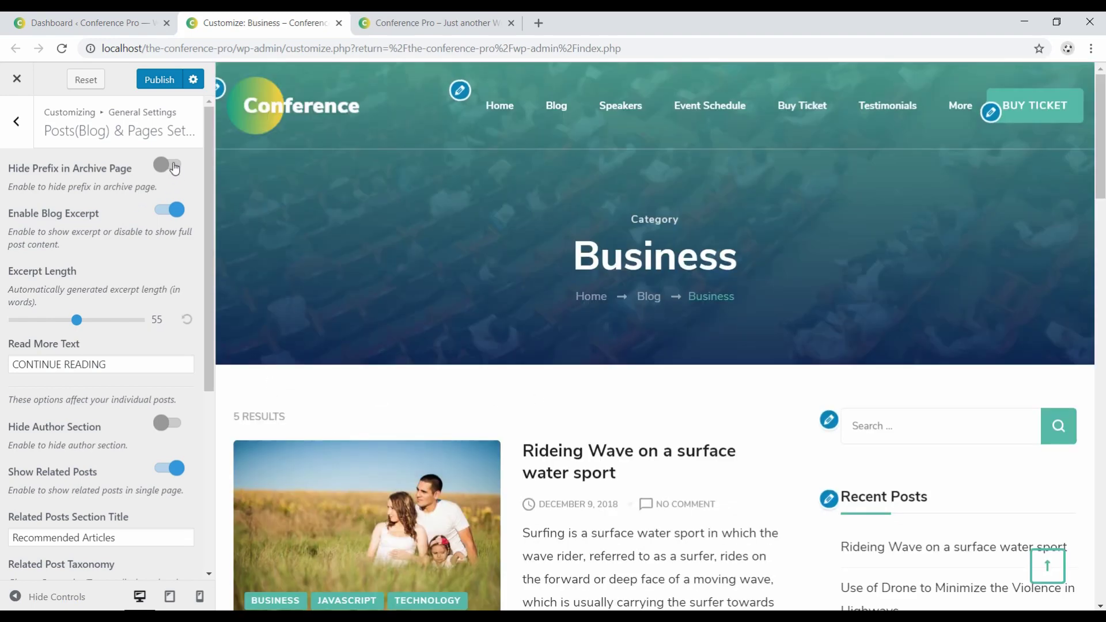
{"action": "left_click", "coordinate": [168, 167]}
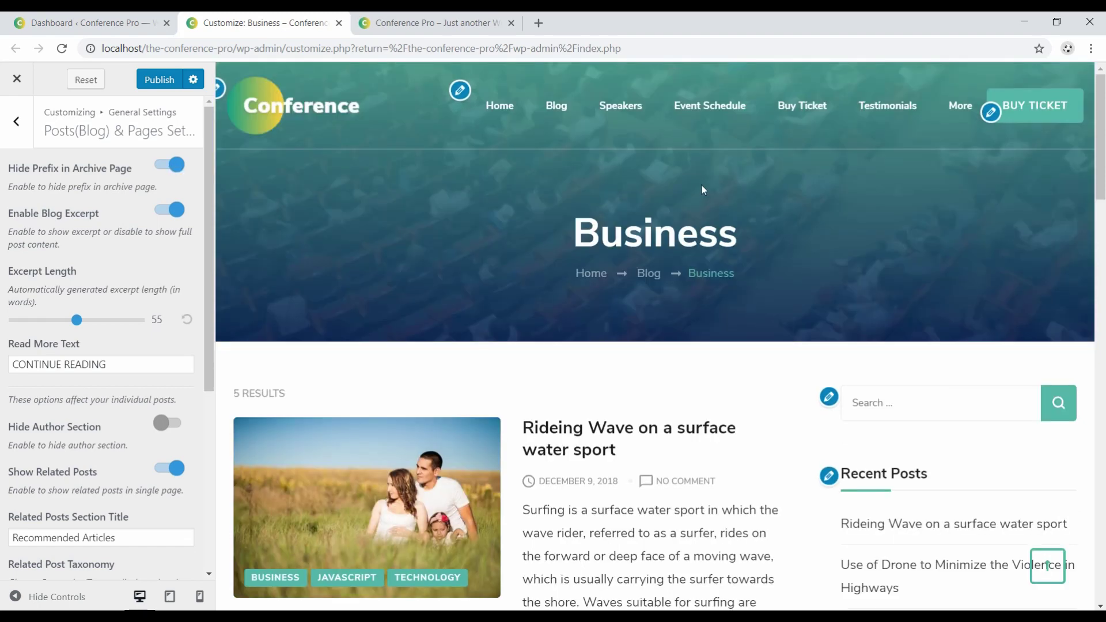
{"action": "left_click", "coordinate": [161, 167]}
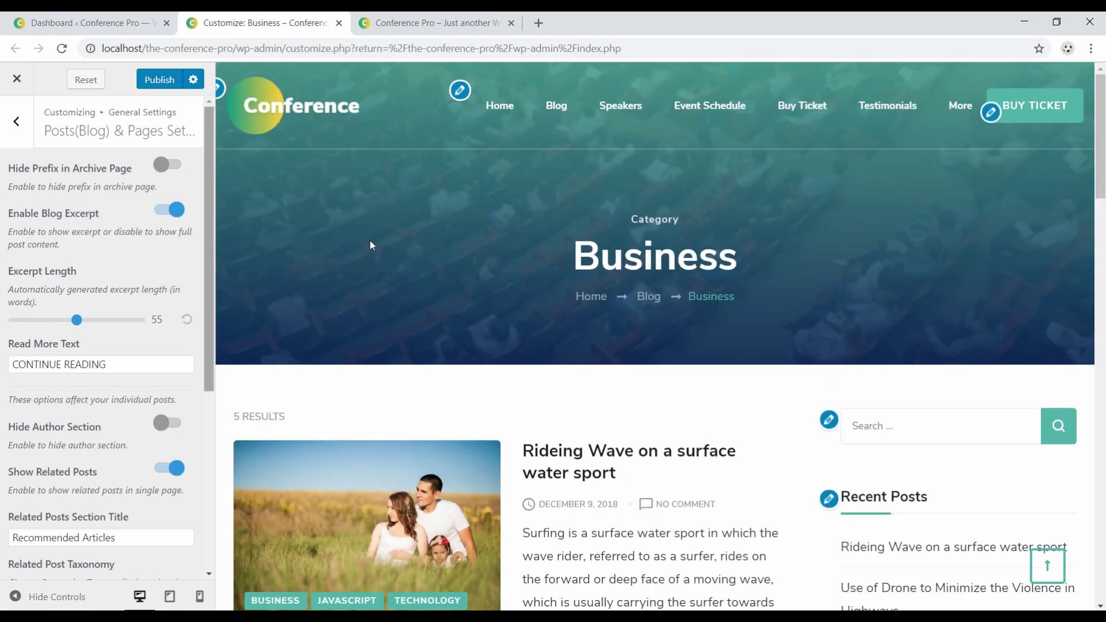
Disable Enable Blog Excerpt to inspect the full post content in the Business archive, and enable it again.
{"action": "scroll", "coordinate": [633, 214], "scroll_direction": "down", "scroll_amount": 2}
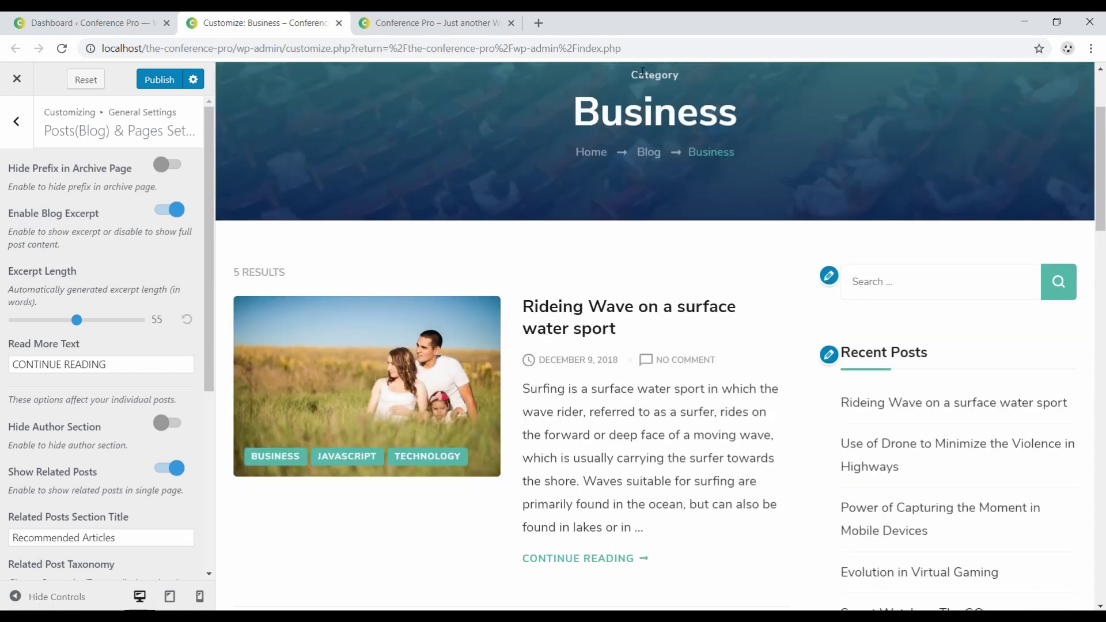
{"action": "scroll", "coordinate": [614, 406], "scroll_direction": "down", "scroll_amount": 2}
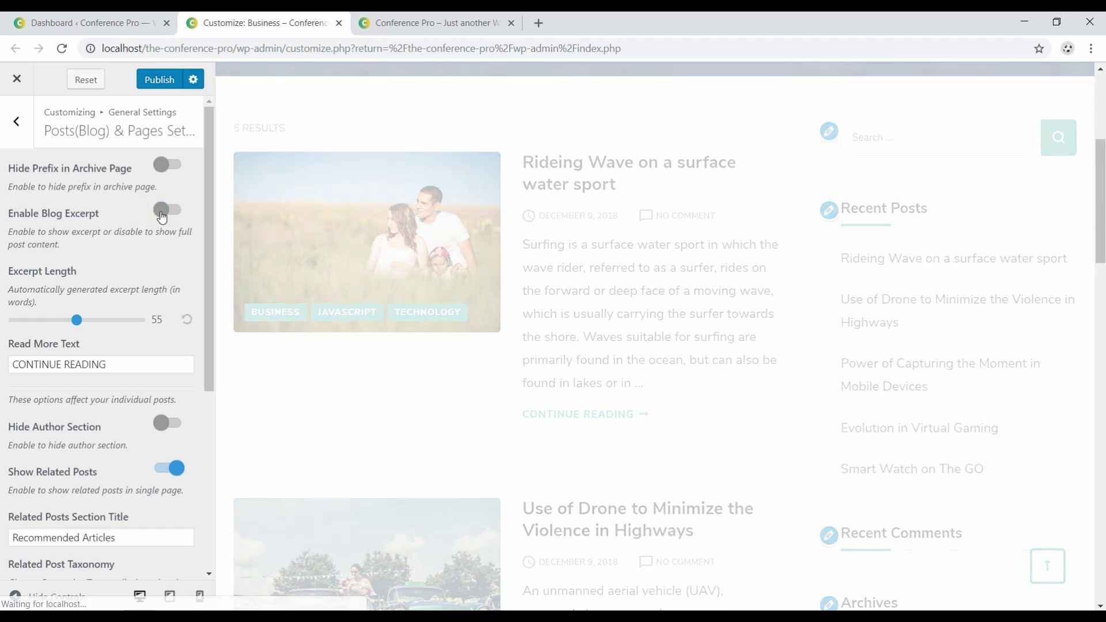
{"action": "scroll", "coordinate": [537, 305], "scroll_direction": "down", "scroll_amount": 20}
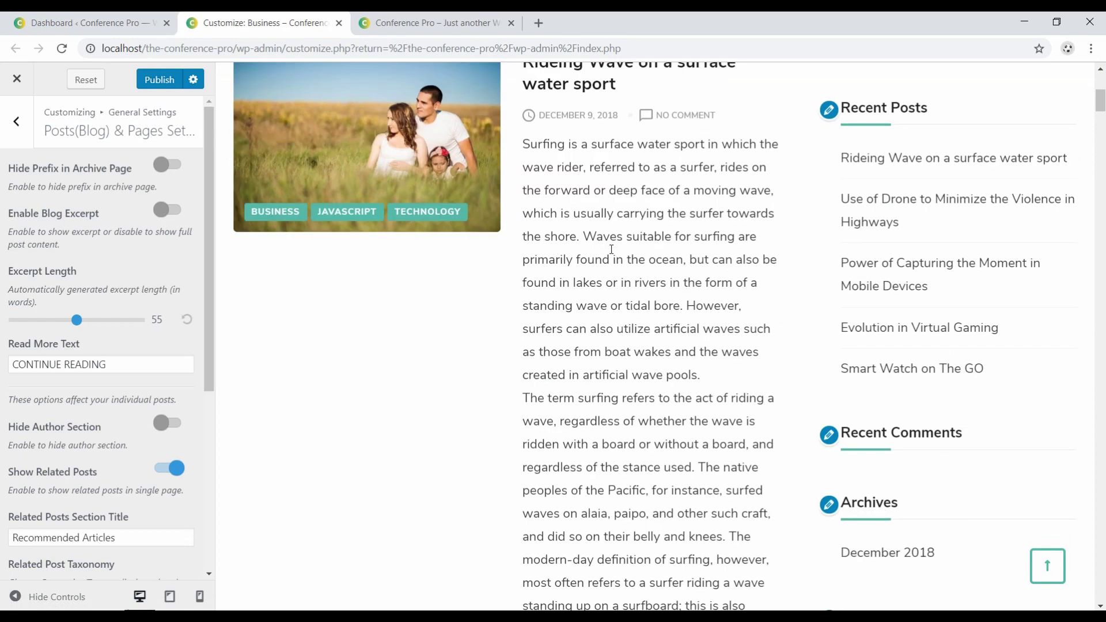
{"action": "scroll", "coordinate": [601, 286], "scroll_direction": "down", "scroll_amount": 15}
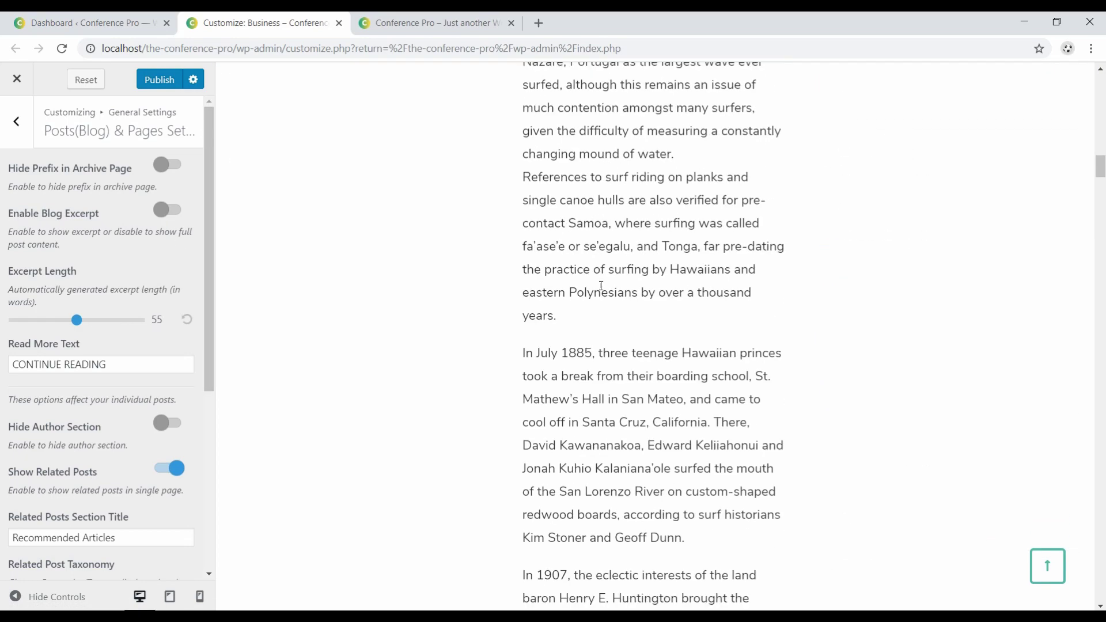
{"action": "scroll", "coordinate": [600, 319], "scroll_direction": "down", "scroll_amount": 12}
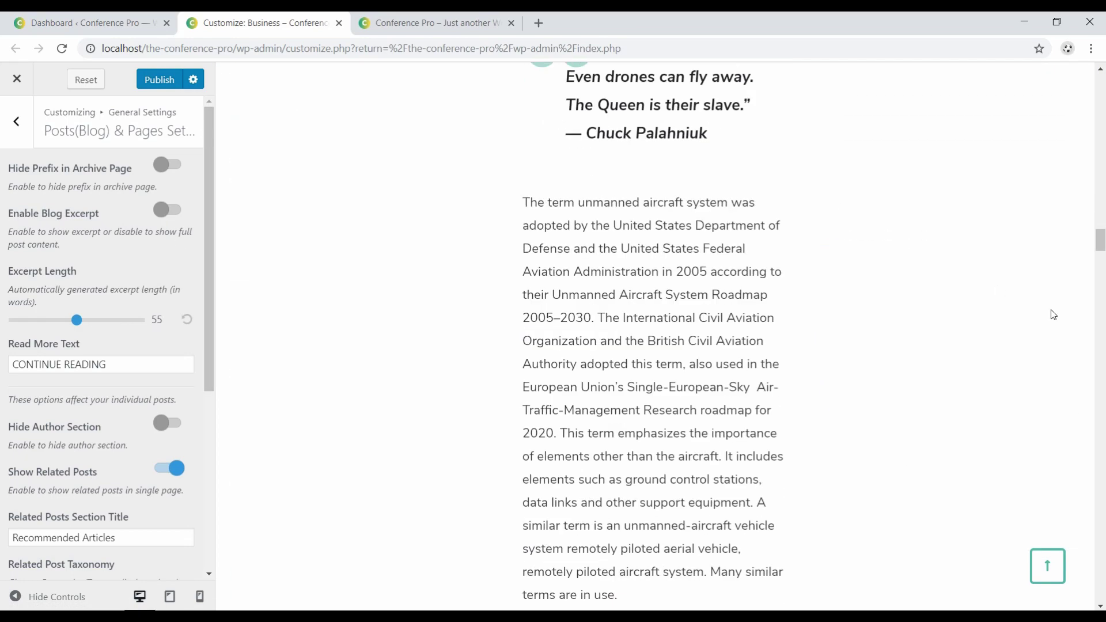
{"action": "left_click", "coordinate": [1047, 576]}
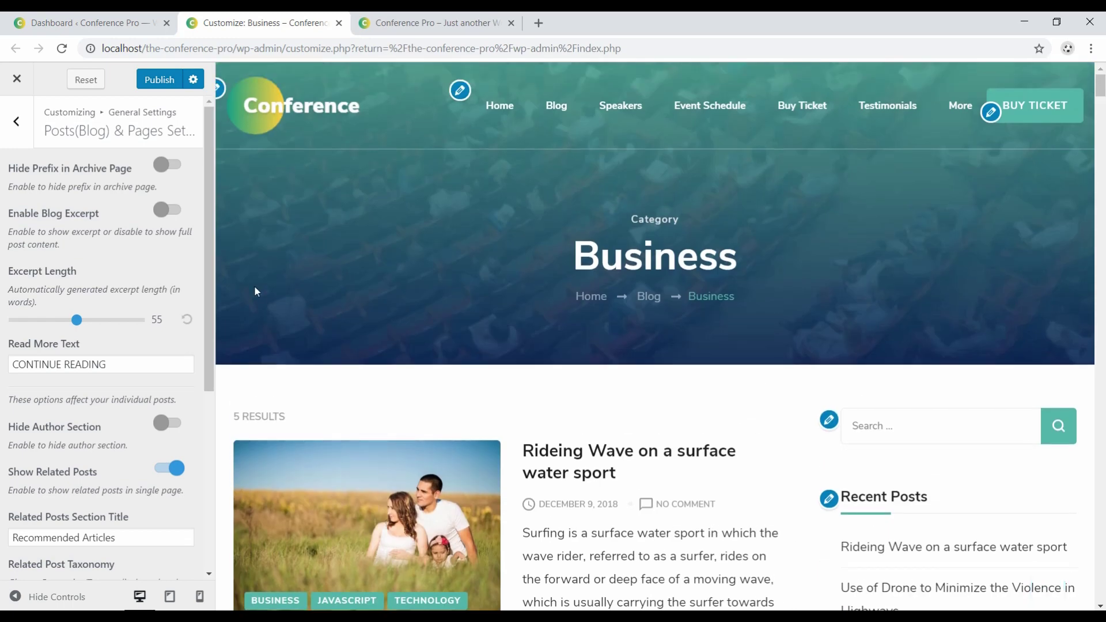
{"action": "left_click", "coordinate": [169, 210]}
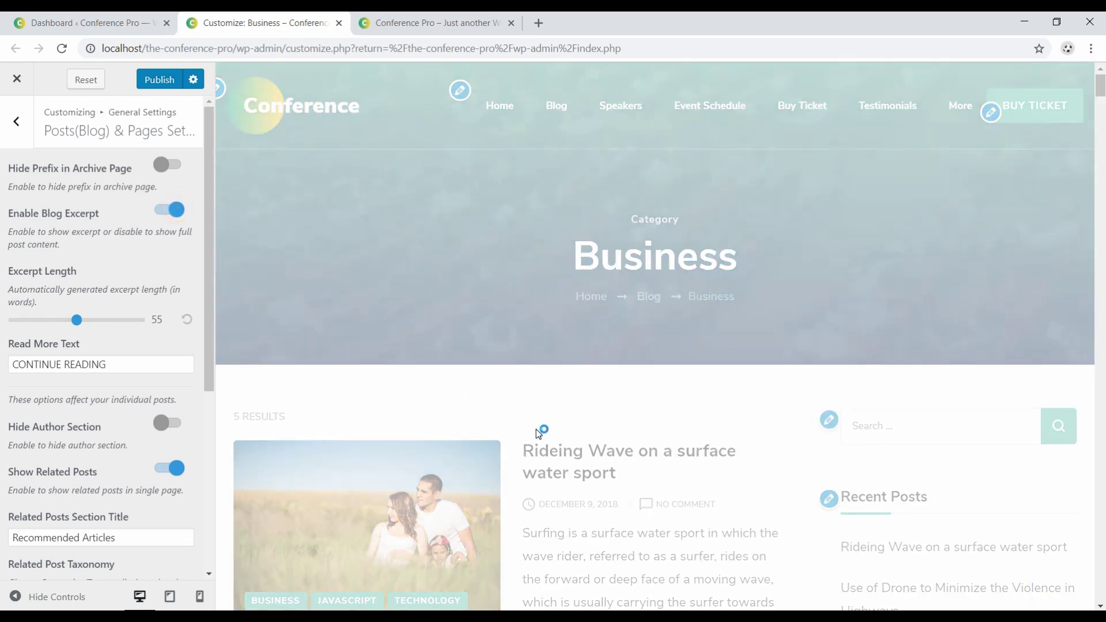
Set the Excerpt Length to 30 words for the archive posts and publish the change.
{"action": "scroll", "coordinate": [540, 430], "scroll_direction": "down", "scroll_amount": 4}
{"action": "scroll", "coordinate": [559, 392], "scroll_direction": "down", "scroll_amount": 3}
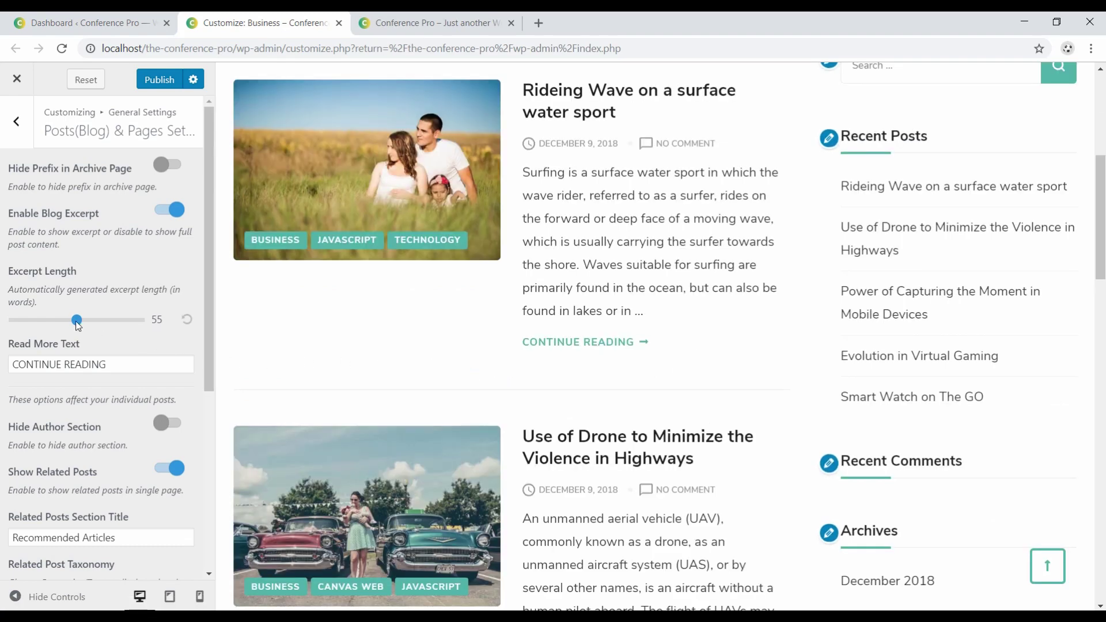
{"action": "left_click_drag", "start_coordinate": [76, 322], "coordinate": [44, 327]}
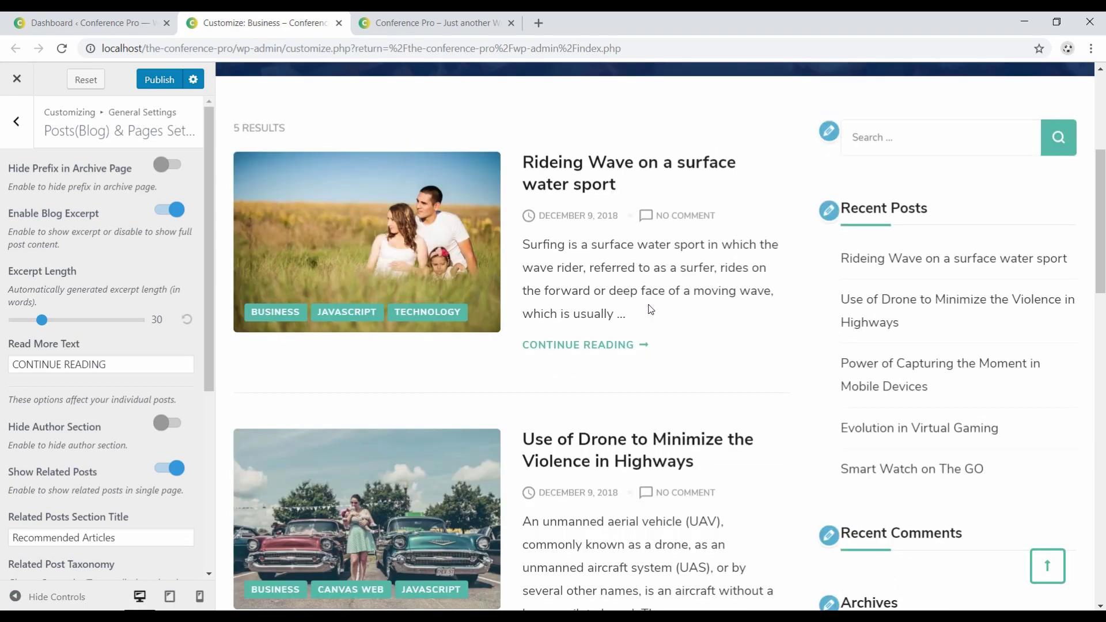
{"action": "left_click", "coordinate": [160, 80]}
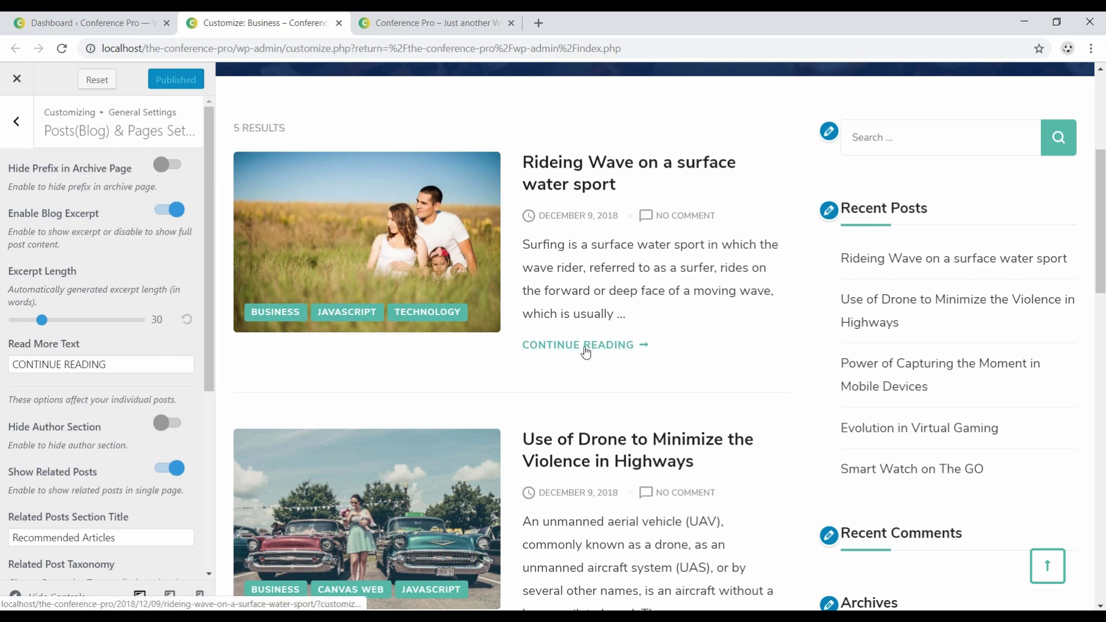
Change the Read More Text to "READ MORE" and publish the change.
{"action": "left_click_drag", "start_coordinate": [109, 369], "coordinate": [15, 360]}
{"action": "type", "text": "READ MORE"}
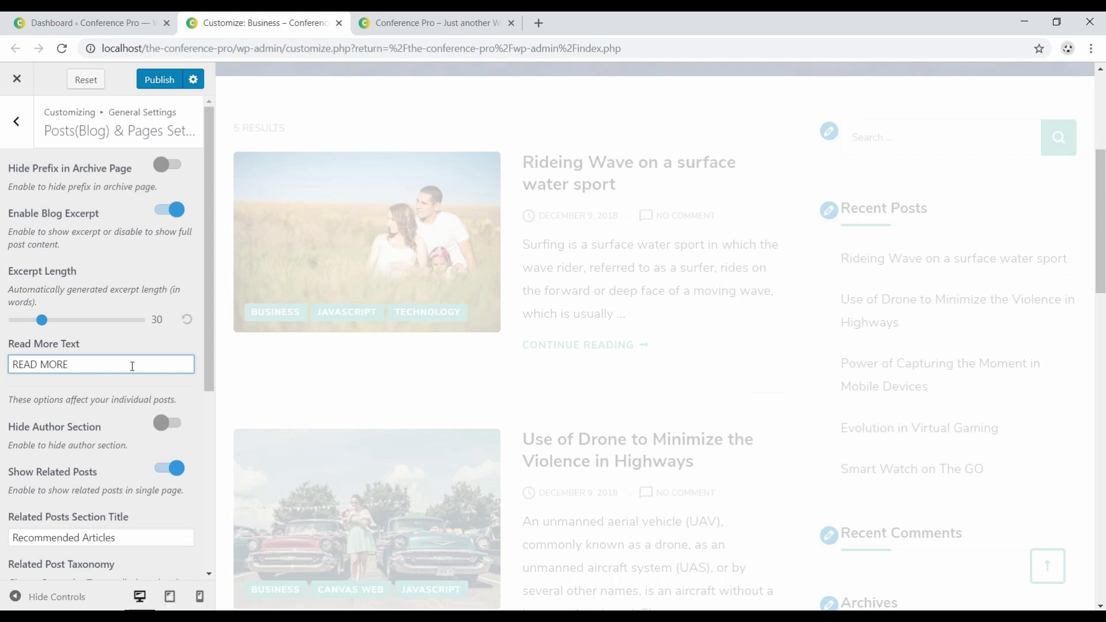
{"action": "left_click", "coordinate": [161, 80]}
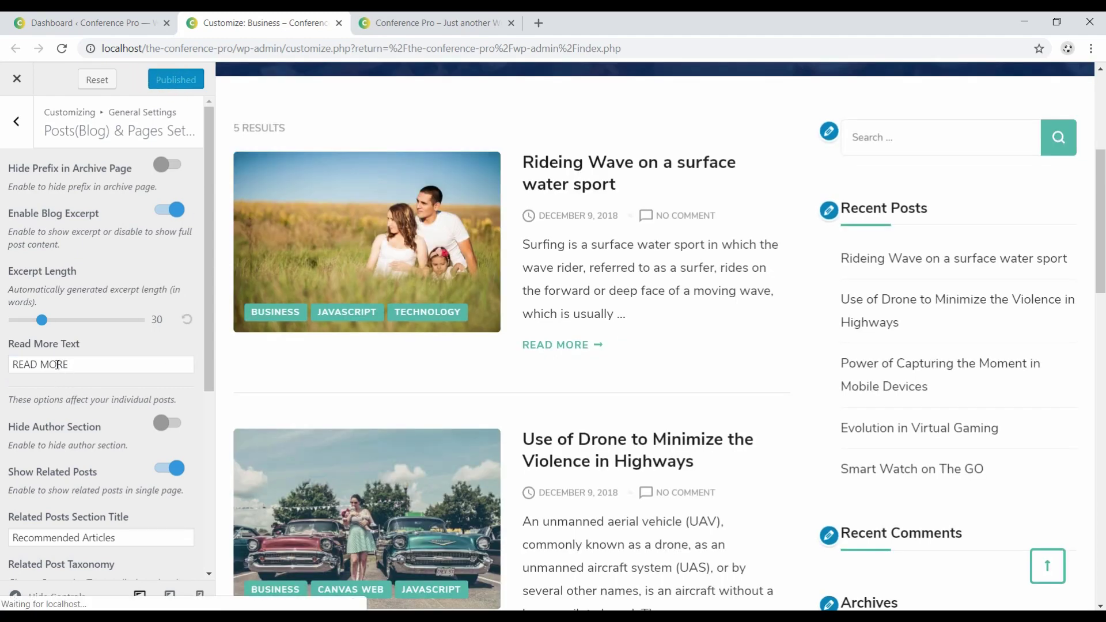
Preview the post "Rideing Wave on a surface water sport" and compare its author box with Hide Author Section switched on and off again.
{"action": "scroll", "coordinate": [54, 431], "scroll_direction": "down", "scroll_amount": 1}
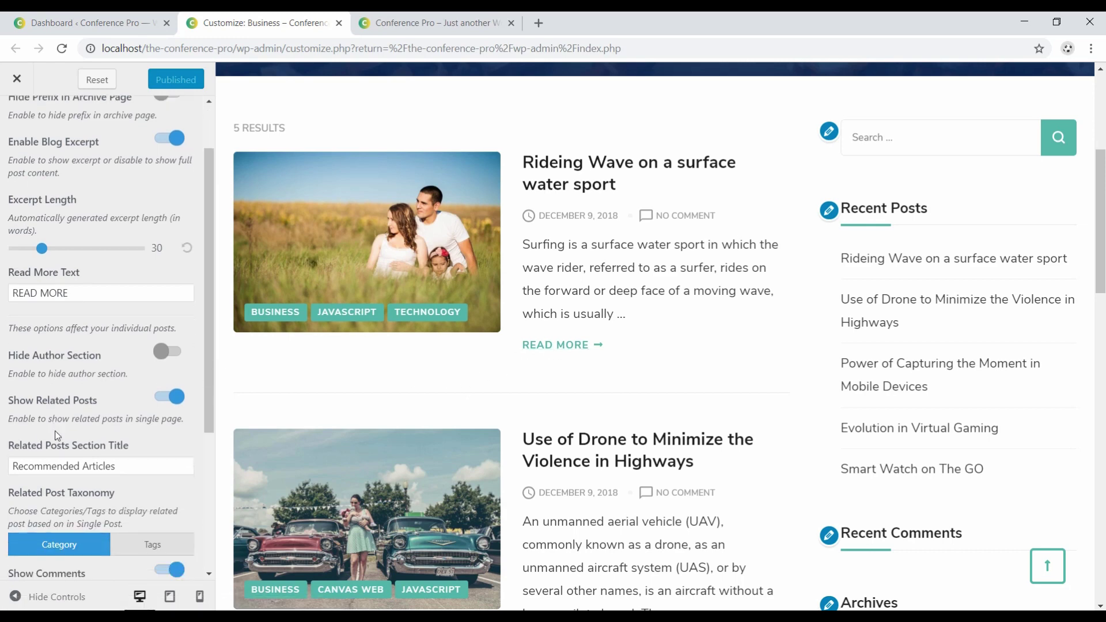
{"action": "left_click", "coordinate": [605, 175]}
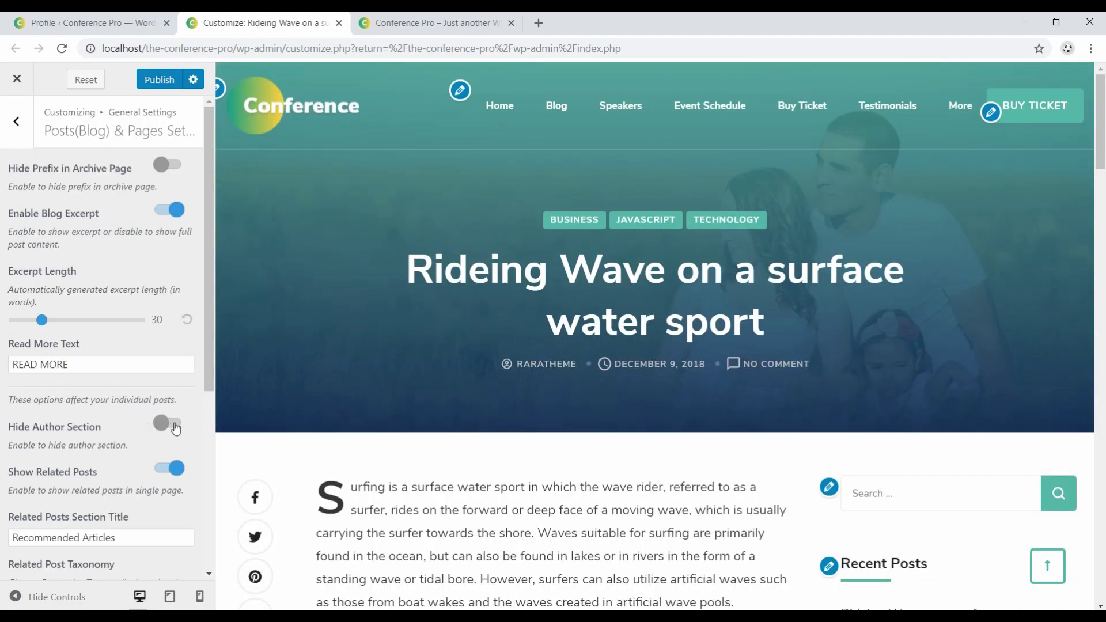
{"action": "scroll", "coordinate": [535, 402], "scroll_direction": "down", "scroll_amount": 20}
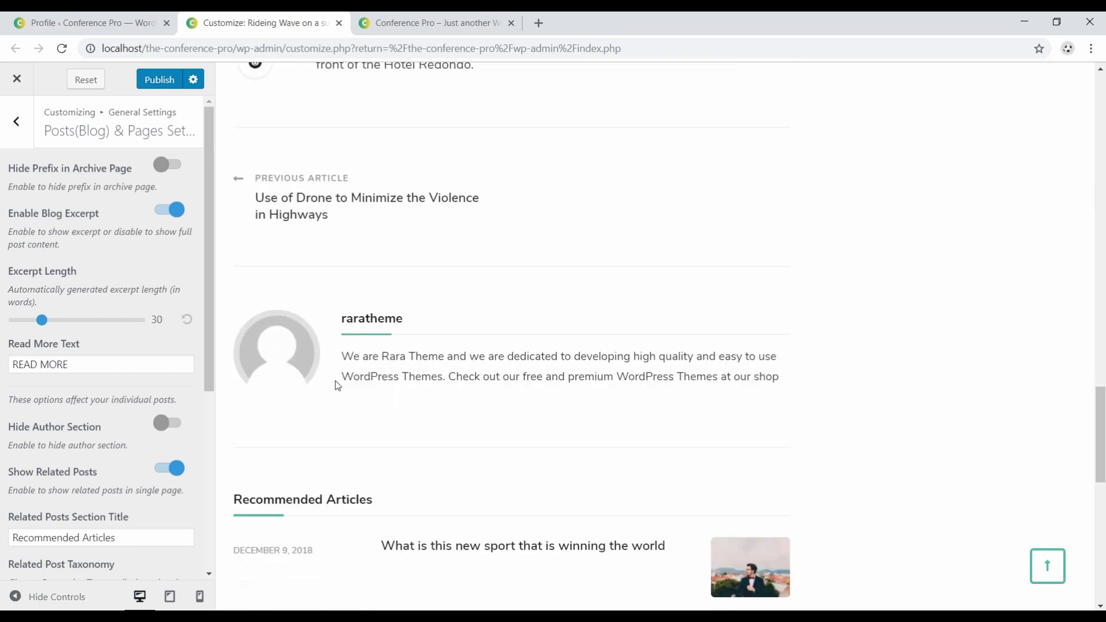
{"action": "left_click", "coordinate": [175, 425]}
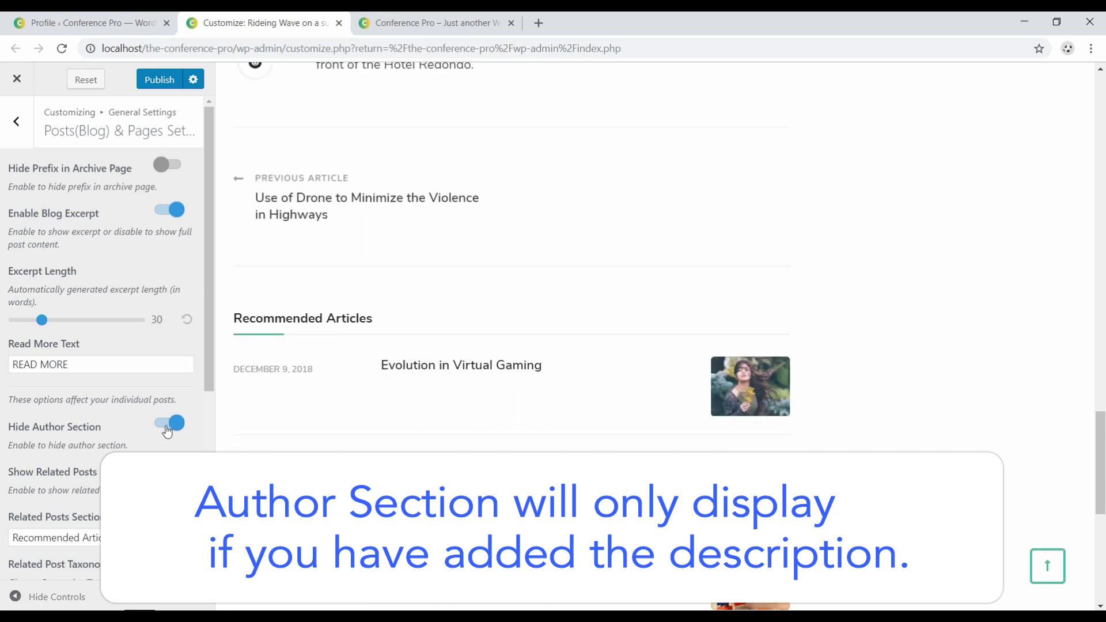
{"action": "left_click", "coordinate": [162, 426]}
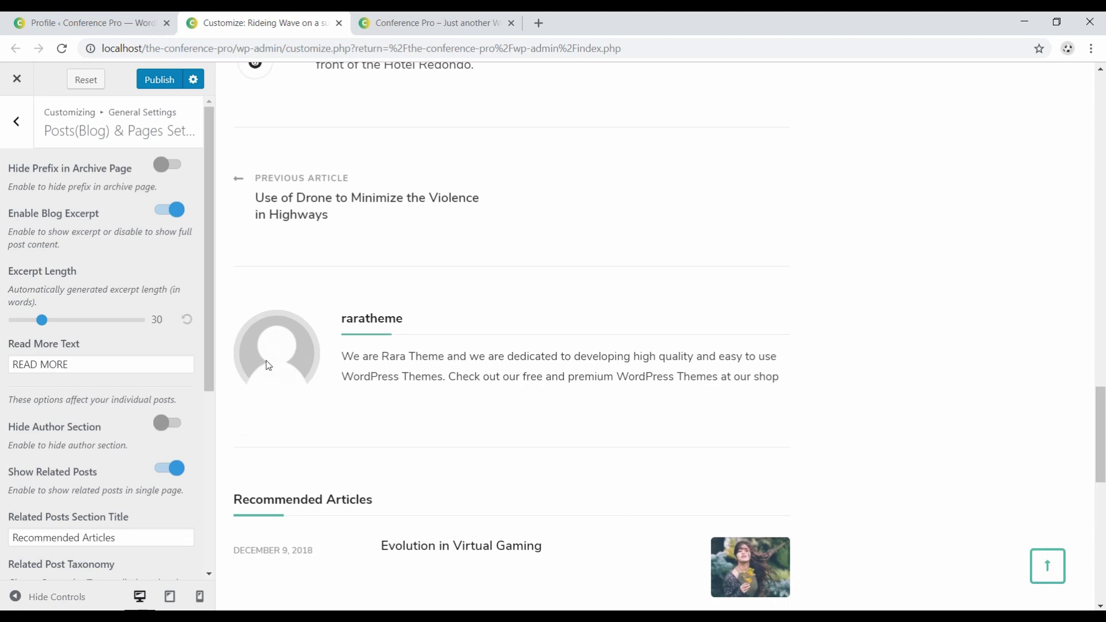
Compare the end of the post with Show Related Posts switched off and on again.
{"action": "scroll", "coordinate": [144, 478], "scroll_direction": "down", "scroll_amount": 1}
{"action": "scroll", "coordinate": [494, 480], "scroll_direction": "down", "scroll_amount": 3}
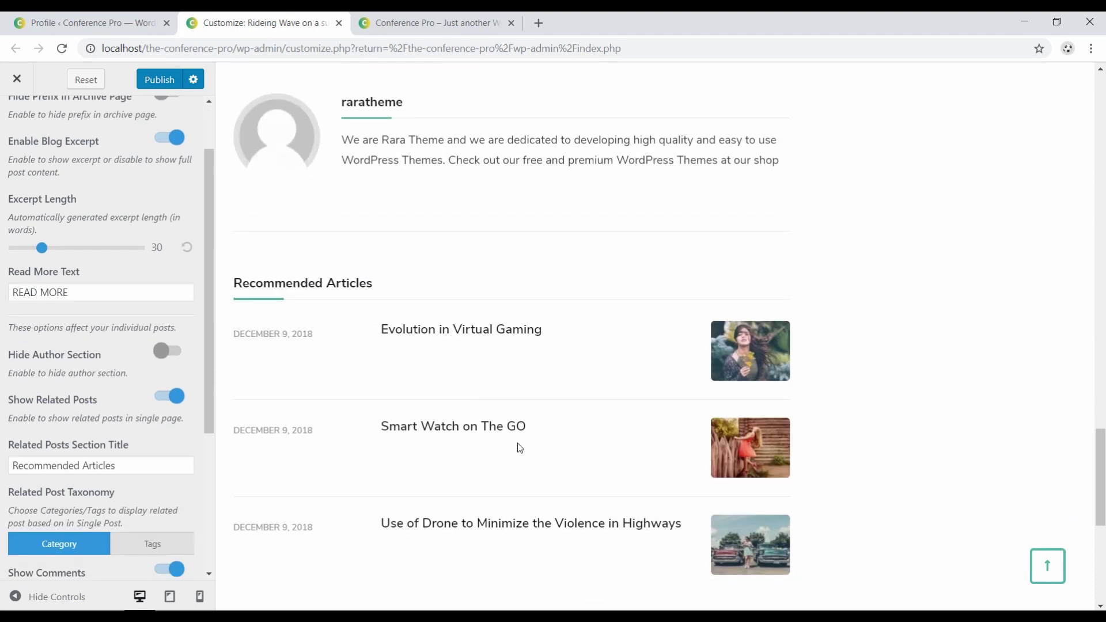
{"action": "scroll", "coordinate": [521, 448], "scroll_direction": "down", "scroll_amount": 2}
{"action": "left_click", "coordinate": [163, 397]}
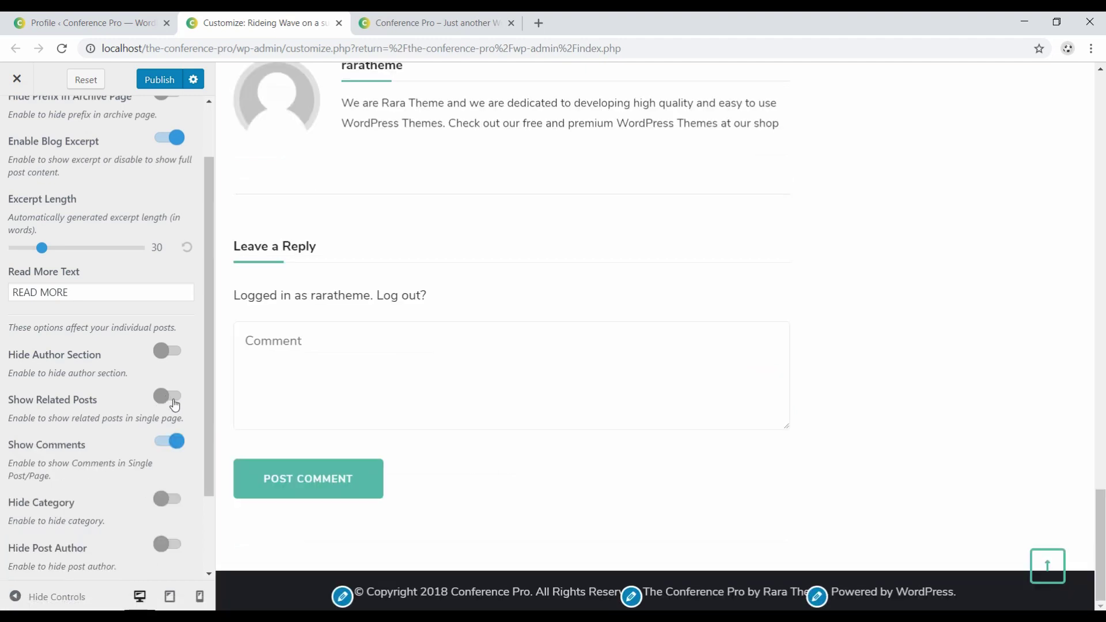
{"action": "left_click", "coordinate": [172, 402]}
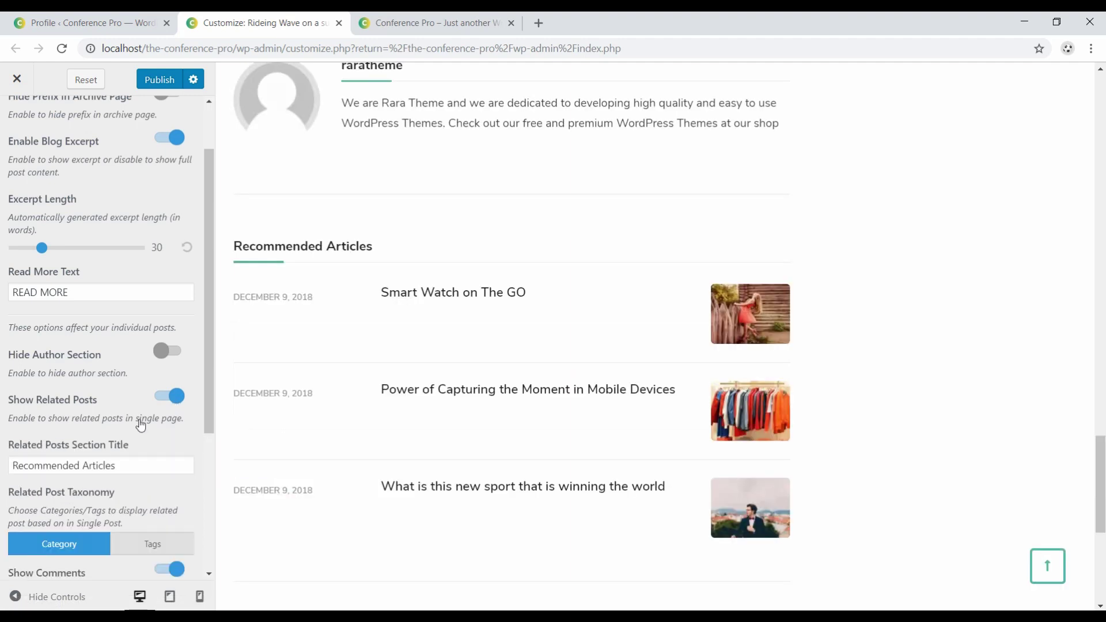
Change the Related Posts Section Title to "You may also like...".
{"action": "triple_click", "coordinate": [132, 461]}
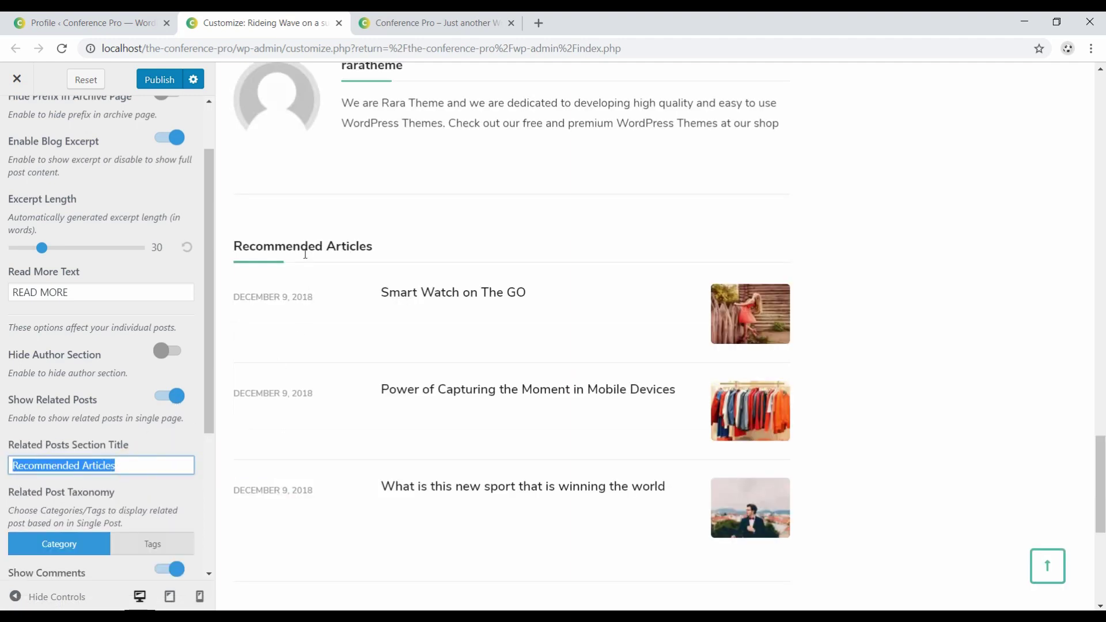
{"action": "type", "text": "You may also like..."}
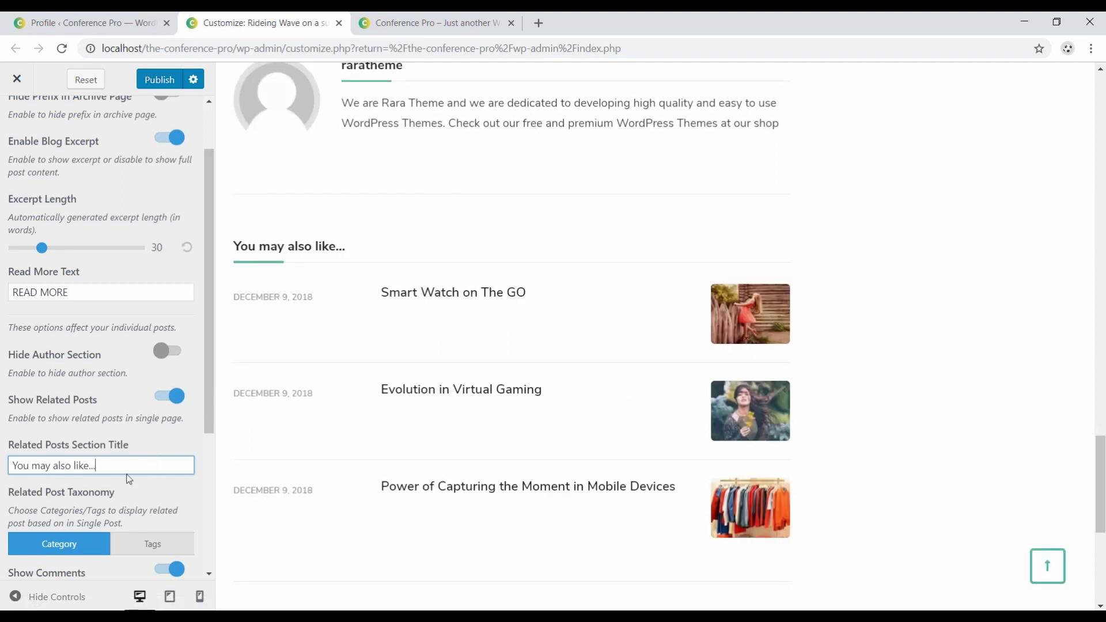
{"action": "scroll", "coordinate": [162, 439], "scroll_direction": "down", "scroll_amount": 2}
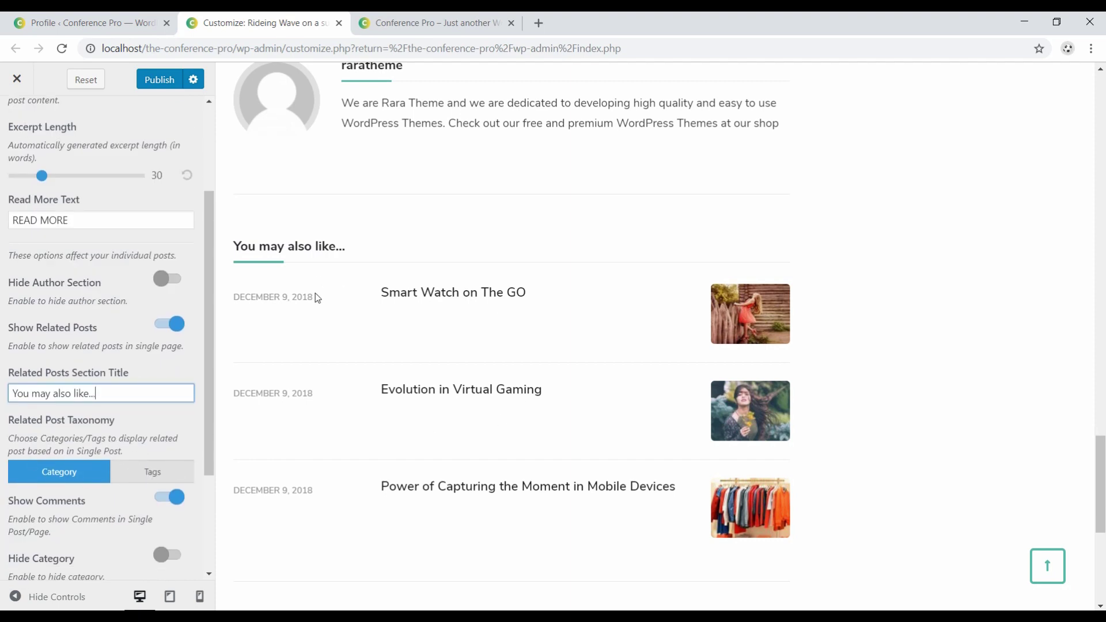
Compare the post's comment form with Show Comments switched off and on again.
{"action": "scroll", "coordinate": [64, 444], "scroll_direction": "down", "scroll_amount": 2}
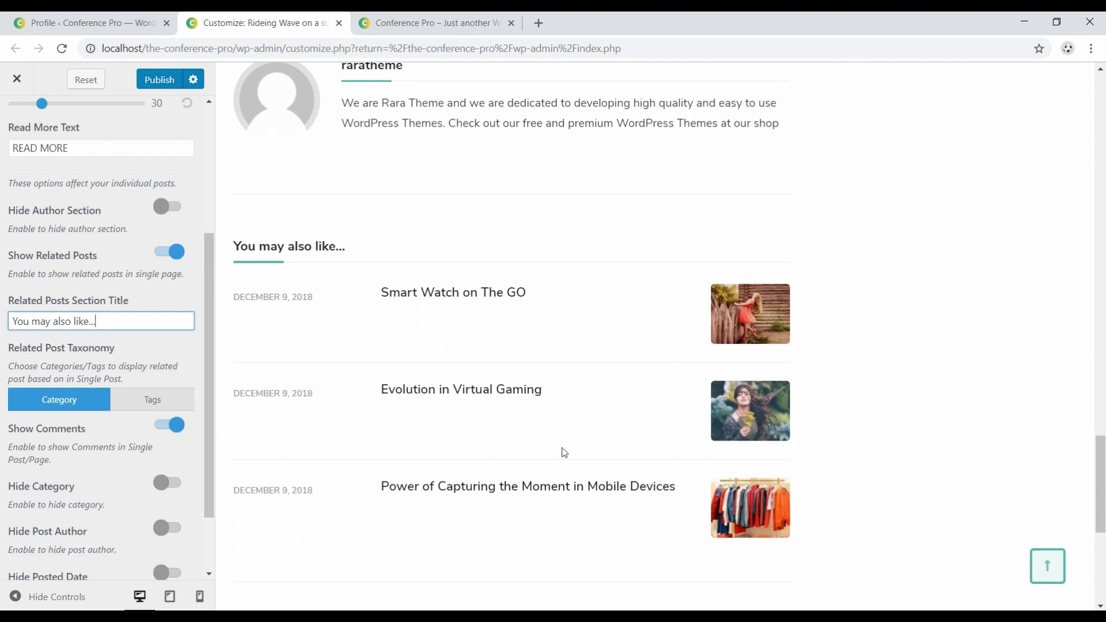
{"action": "scroll", "coordinate": [518, 438], "scroll_direction": "down", "scroll_amount": 7}
{"action": "left_click", "coordinate": [167, 428]}
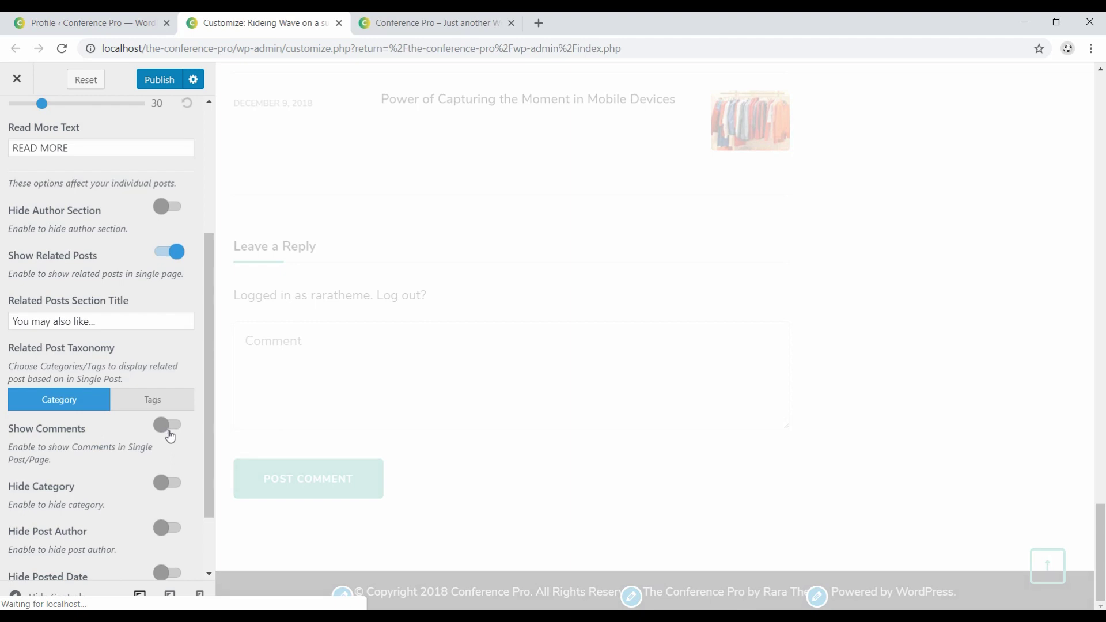
{"action": "left_click", "coordinate": [173, 430]}
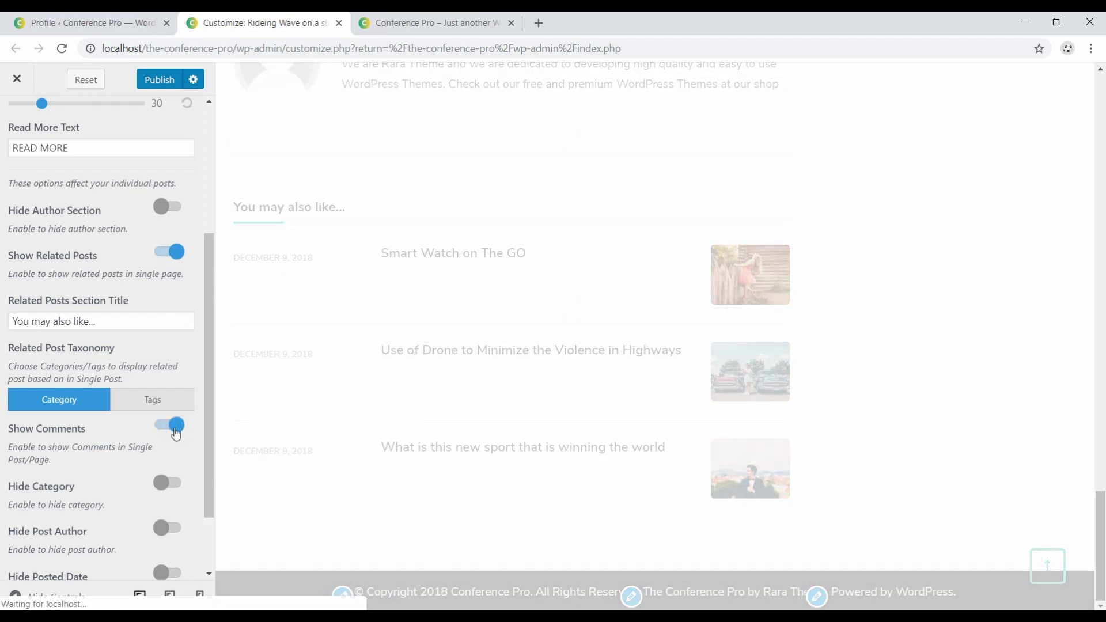
{"action": "scroll", "coordinate": [428, 503], "scroll_direction": "down", "scroll_amount": 6}
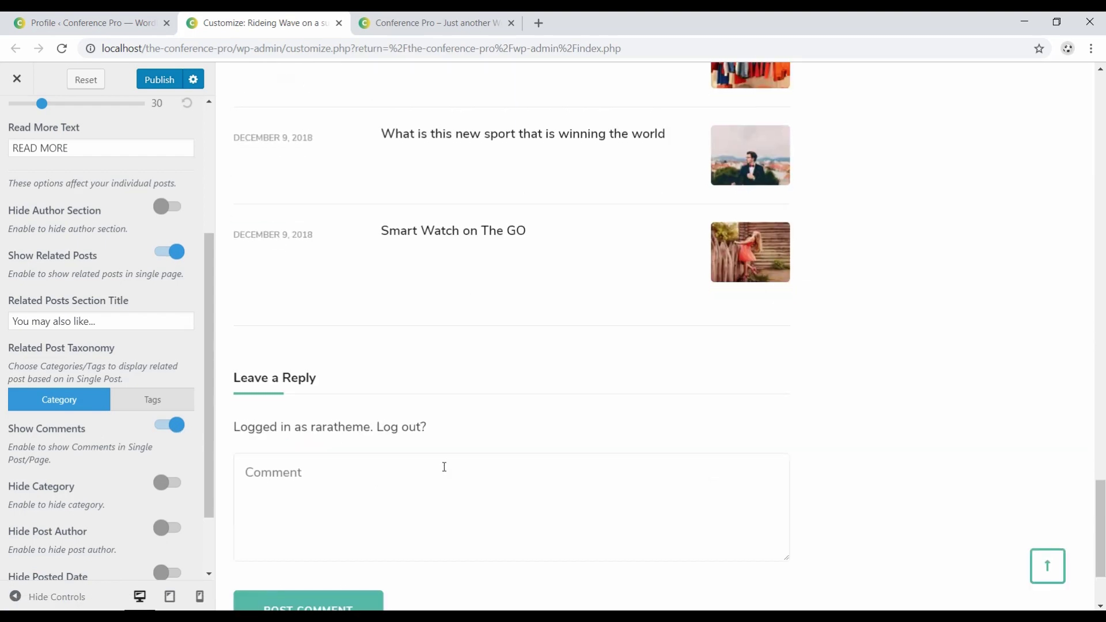
{"action": "scroll", "coordinate": [132, 460], "scroll_direction": "down", "scroll_amount": 1}
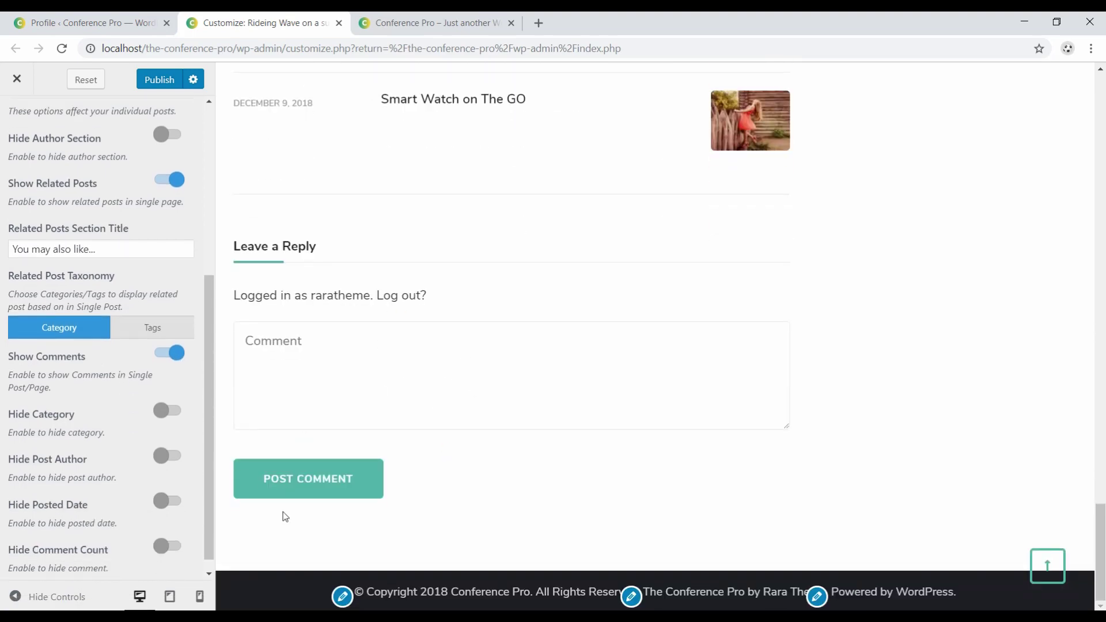
Preview the post's header with Hide Category and Hide Post Author each switched on and off again.
{"action": "left_click", "coordinate": [1047, 566]}
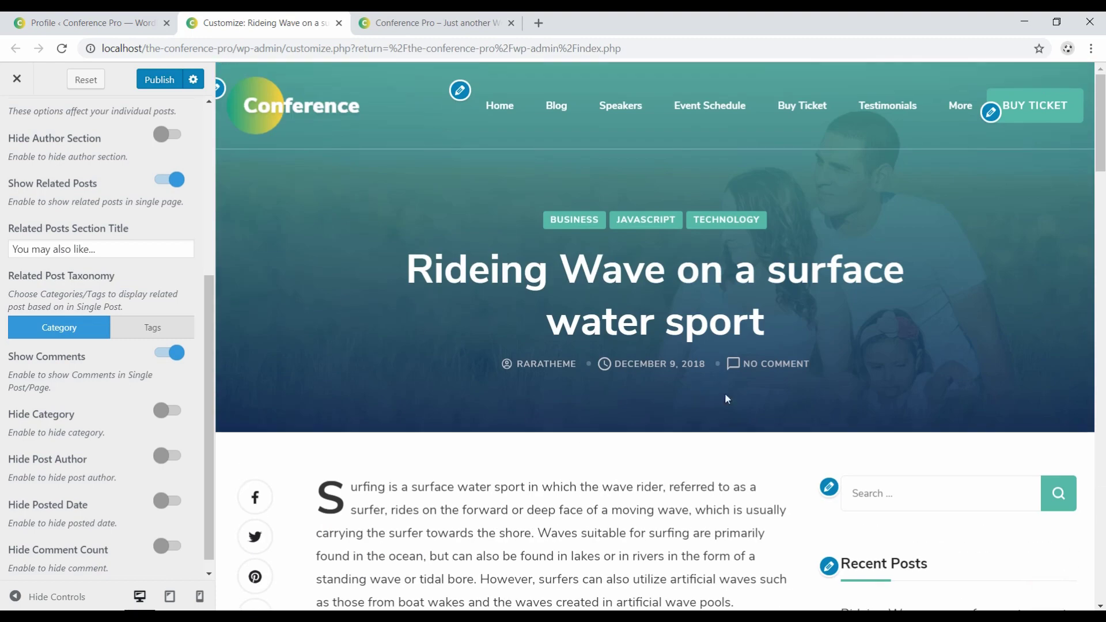
{"action": "left_click", "coordinate": [170, 410]}
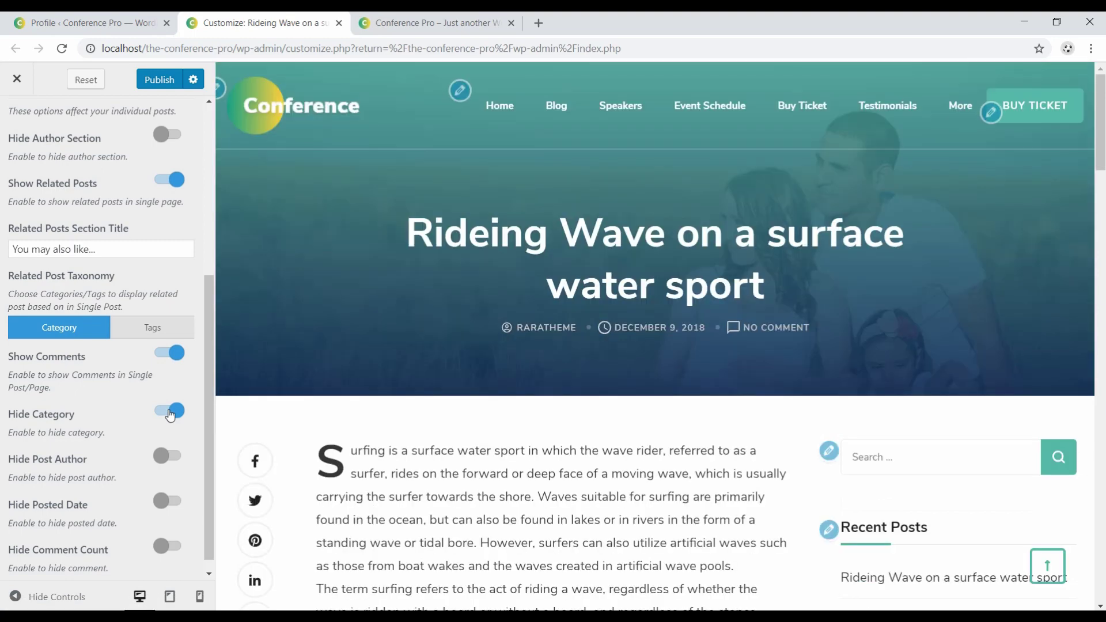
{"action": "left_click", "coordinate": [170, 412]}
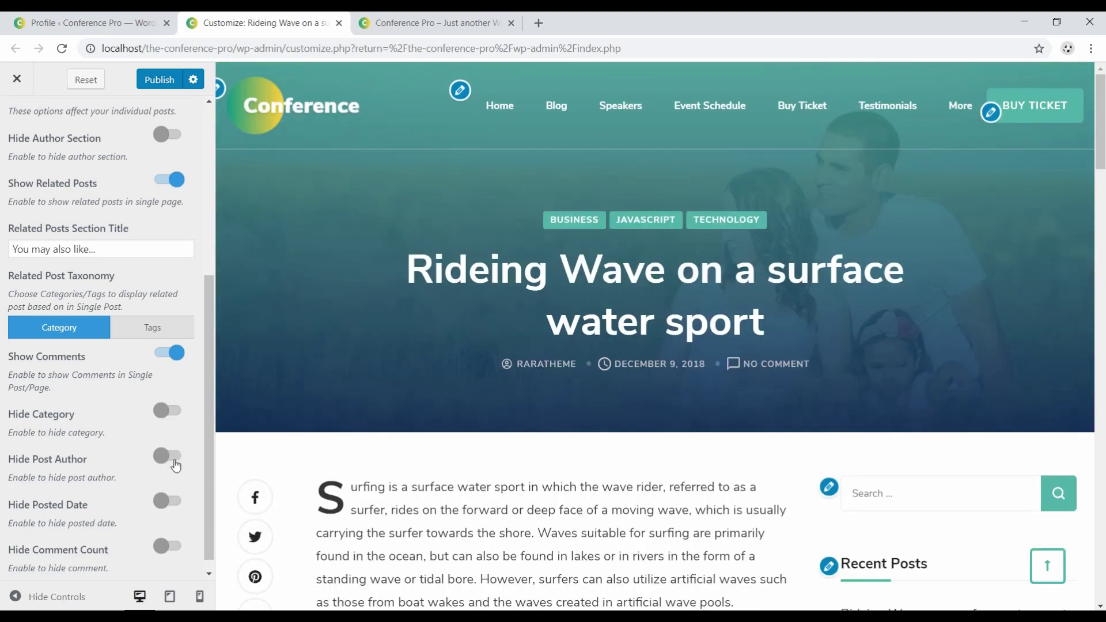
{"action": "left_click", "coordinate": [175, 464]}
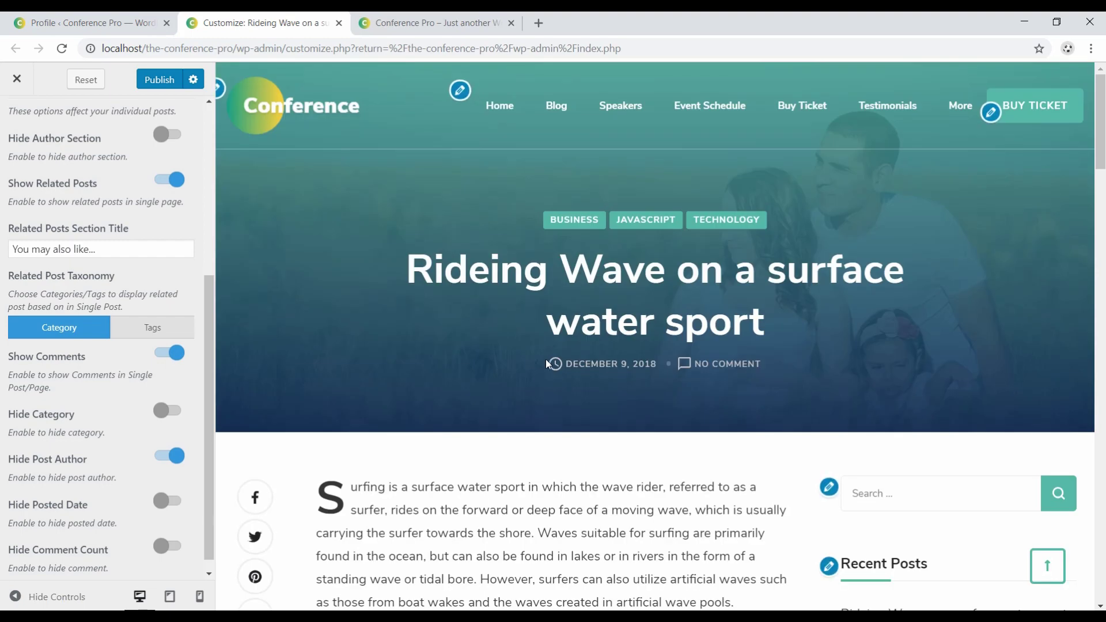
{"action": "left_click", "coordinate": [164, 457]}
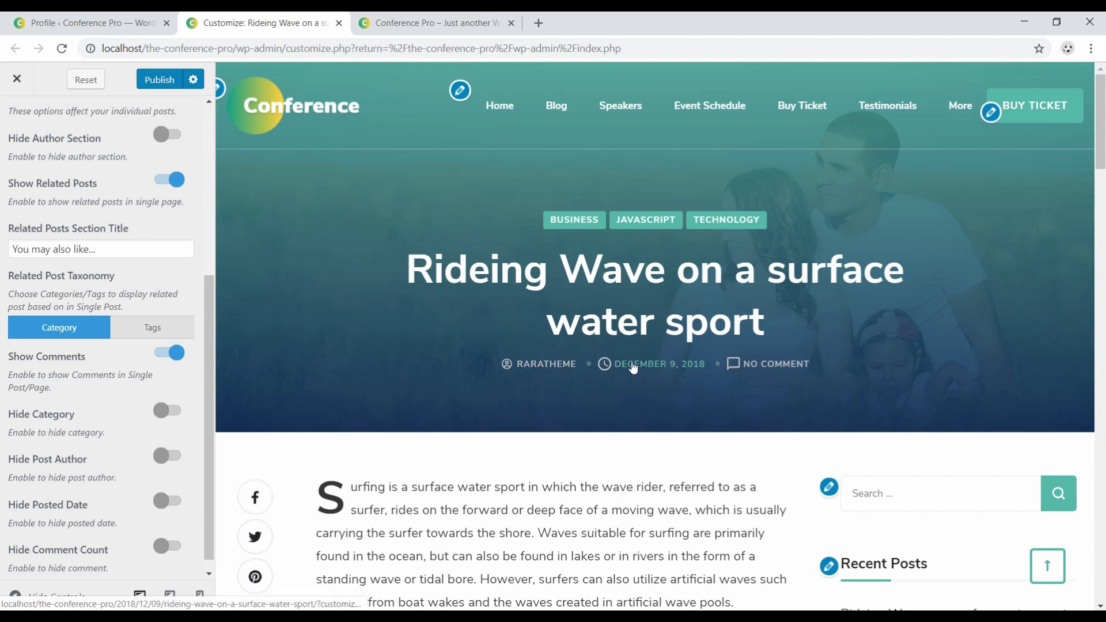
Preview the post's header with Hide Posted Date and Hide Comment Count each switched on and off again.
{"action": "left_click", "coordinate": [169, 500]}
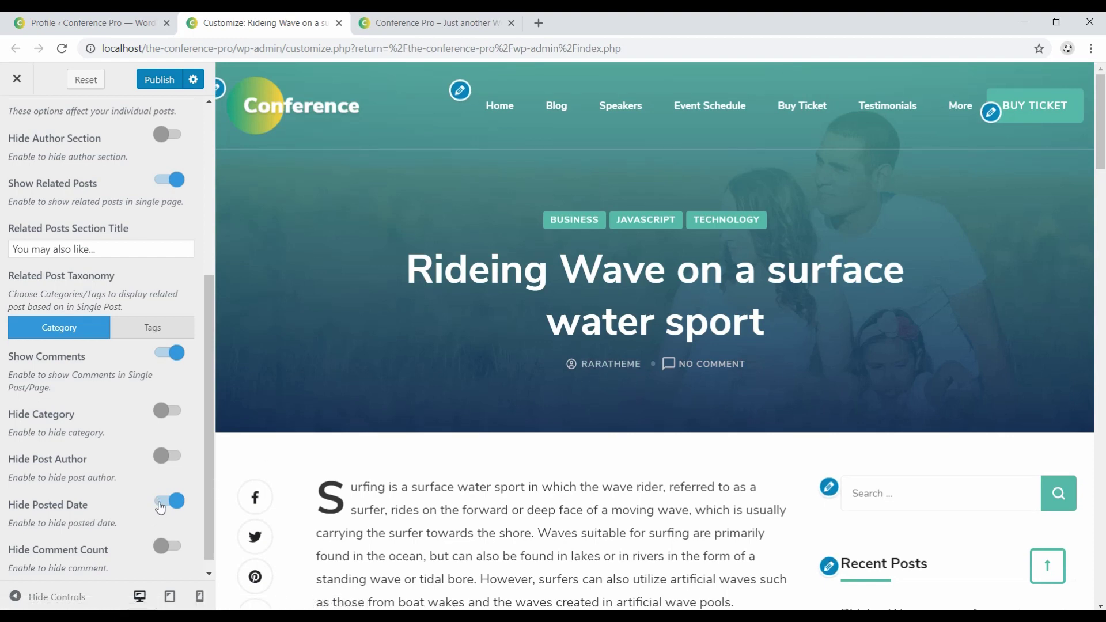
{"action": "left_click", "coordinate": [160, 508]}
{"action": "scroll", "coordinate": [193, 496], "scroll_direction": "down", "scroll_amount": 1}
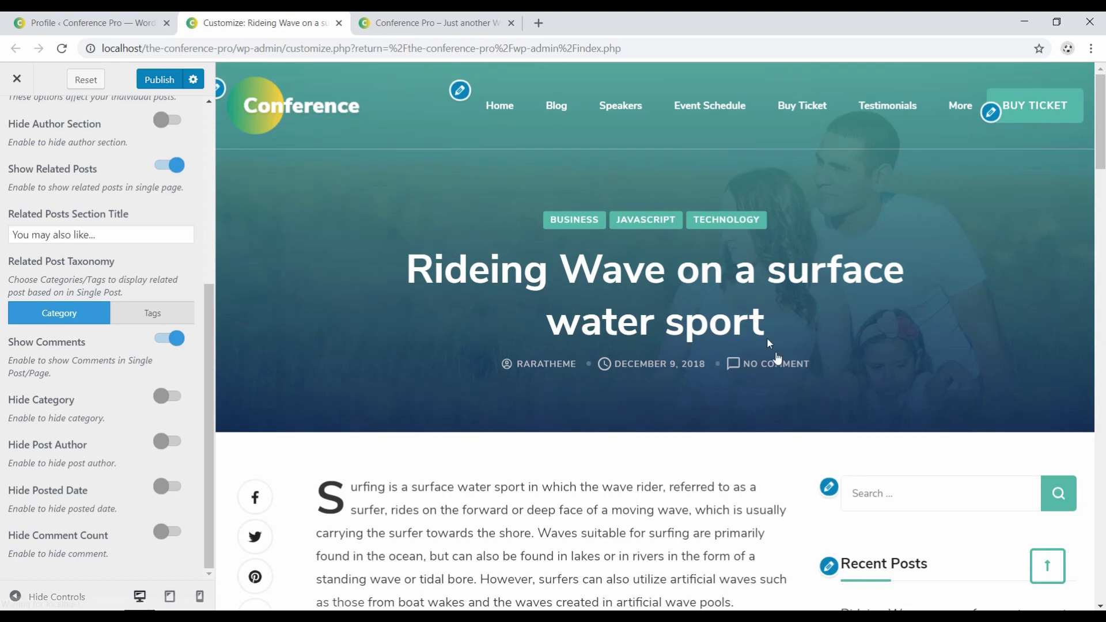
{"action": "left_click", "coordinate": [175, 531]}
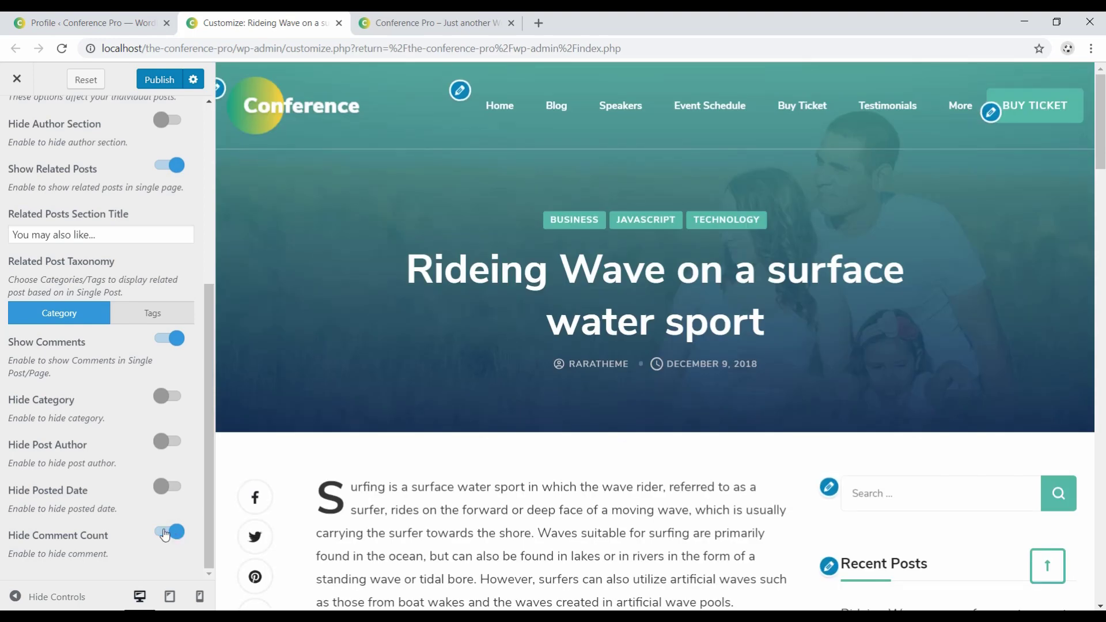
{"action": "left_click", "coordinate": [167, 532]}
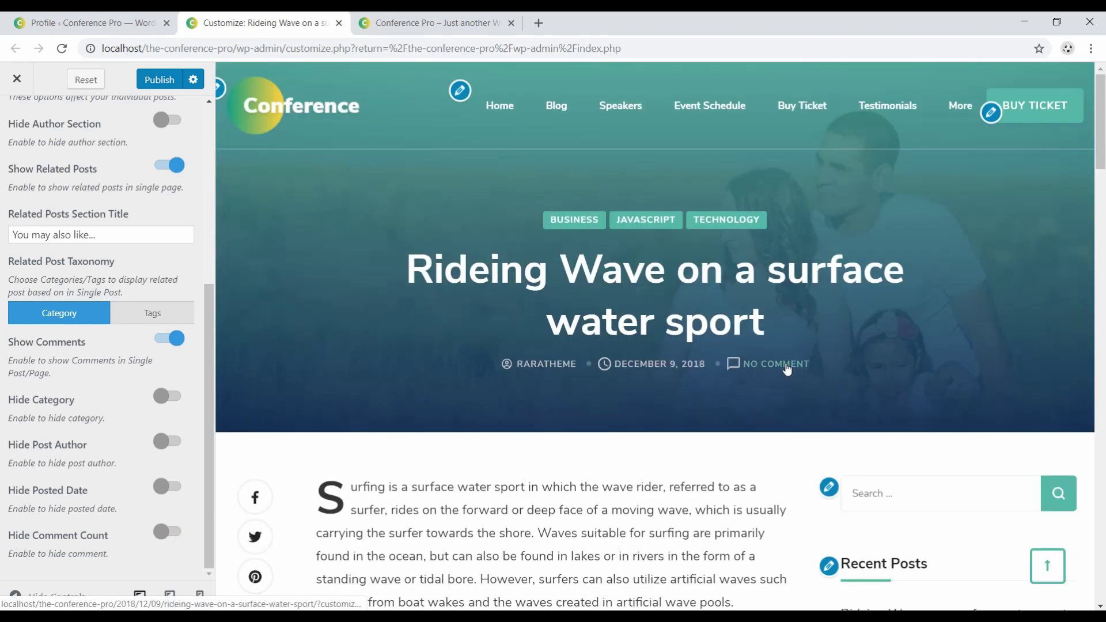
Publish the posts and pages changes, and review the Performance Settings under General Settings.
{"action": "left_click", "coordinate": [156, 80]}
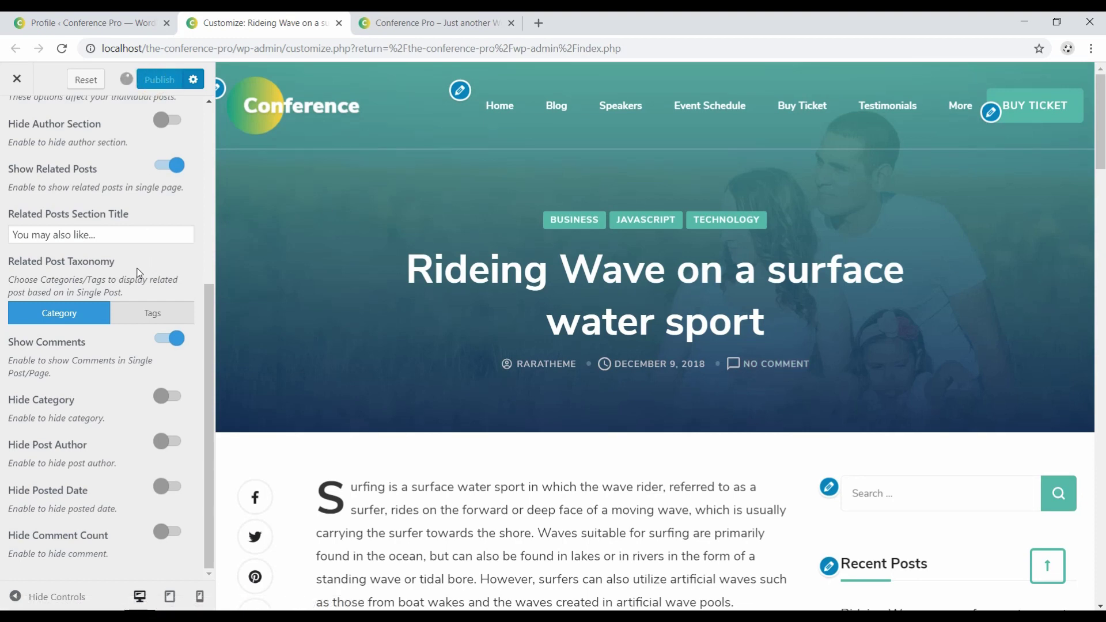
{"action": "scroll", "coordinate": [124, 259], "scroll_direction": "up", "scroll_amount": 4}
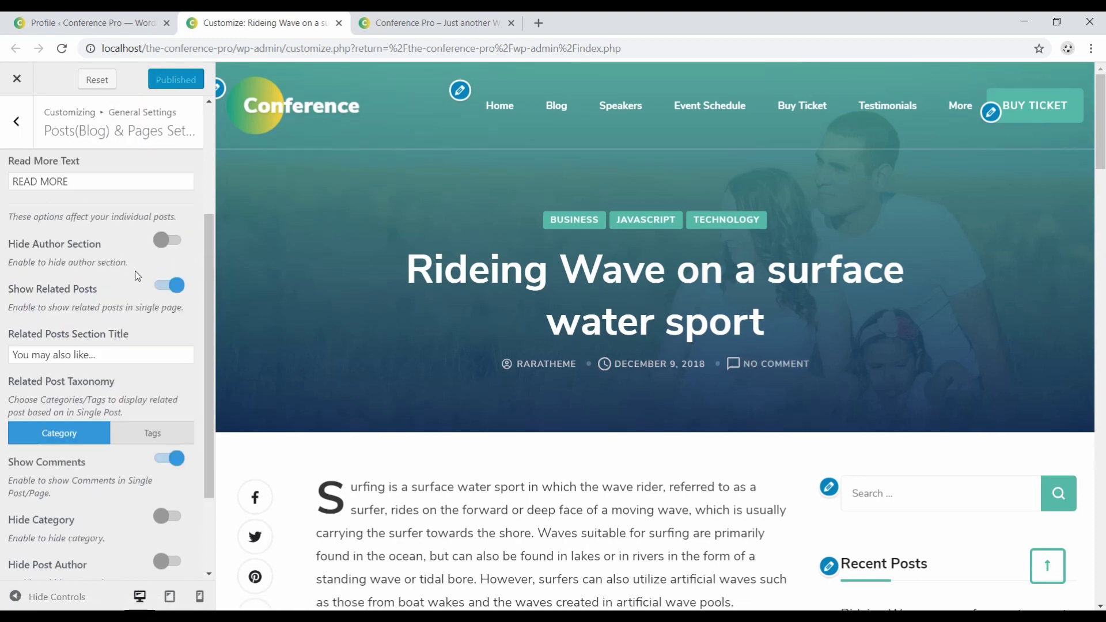
{"action": "left_click", "coordinate": [23, 135]}
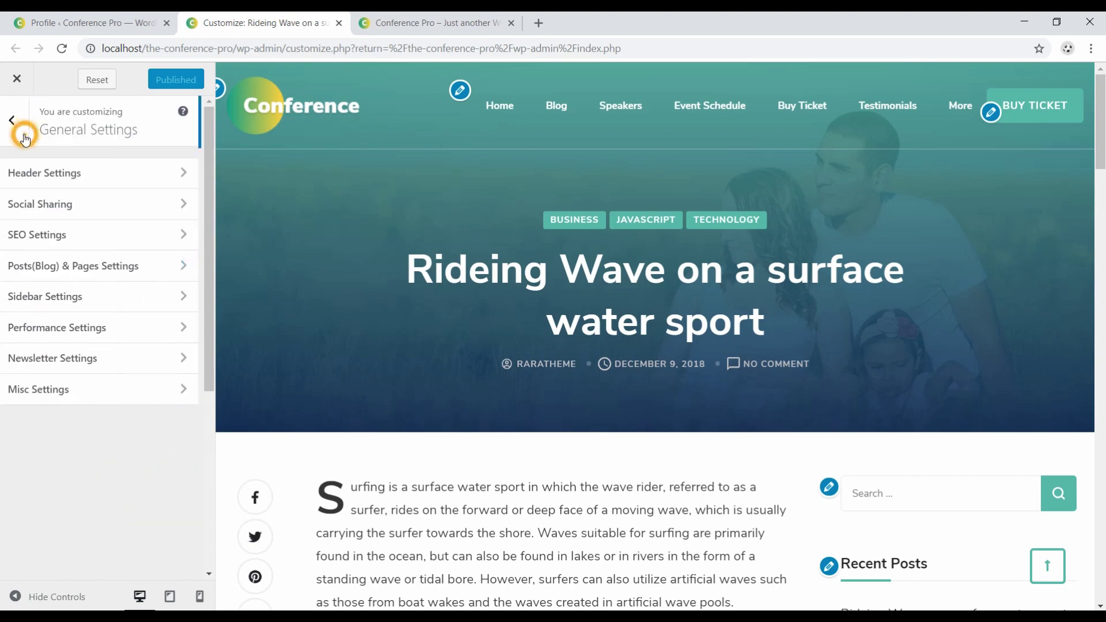
{"action": "left_click", "coordinate": [70, 326]}
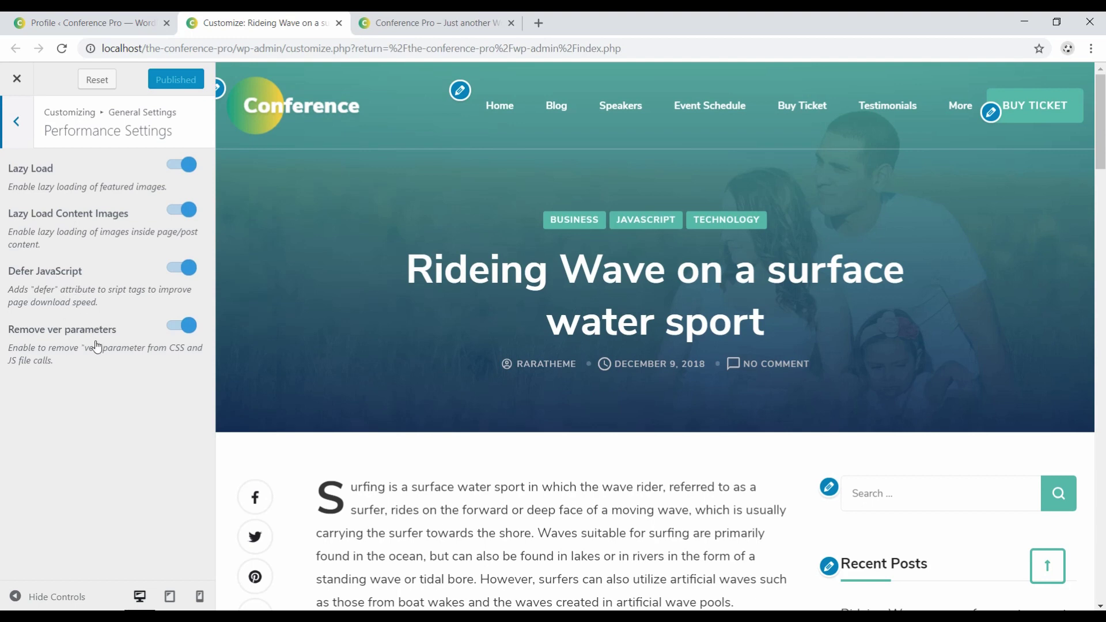
{"action": "left_click", "coordinate": [17, 121]}
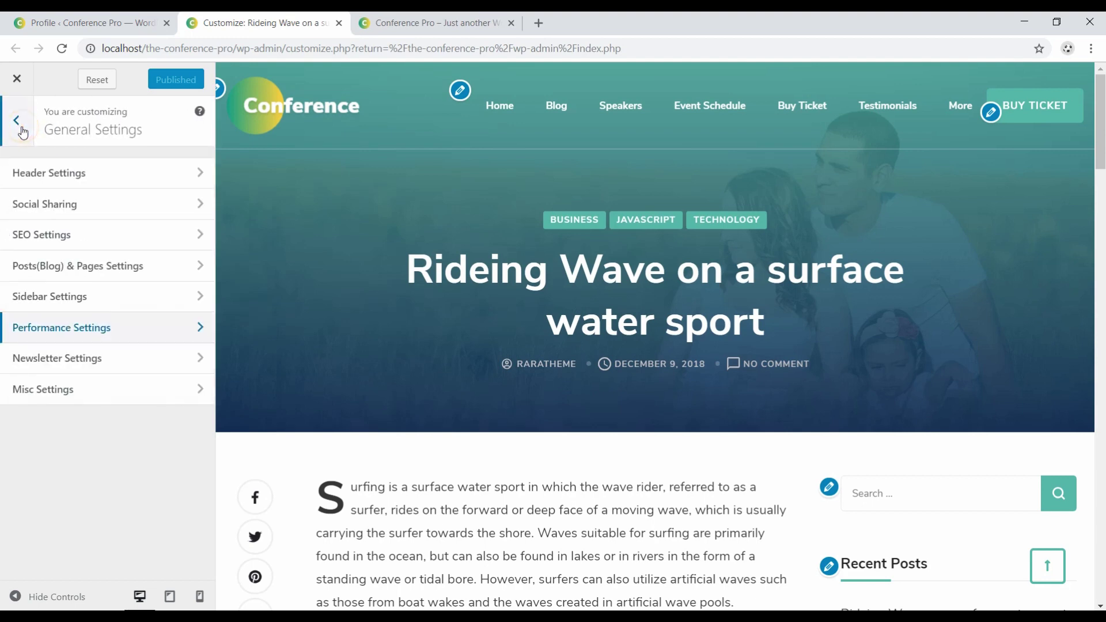
Enable the Newsletter Section in the Newsletter Settings.
{"action": "left_click", "coordinate": [95, 363]}
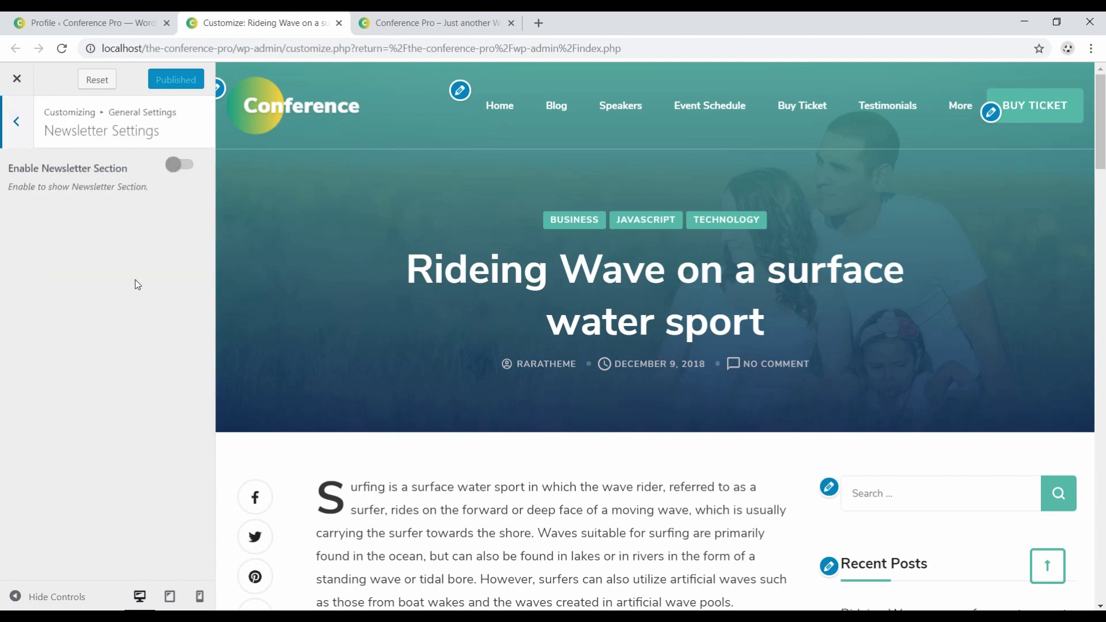
{"action": "left_click", "coordinate": [189, 169]}
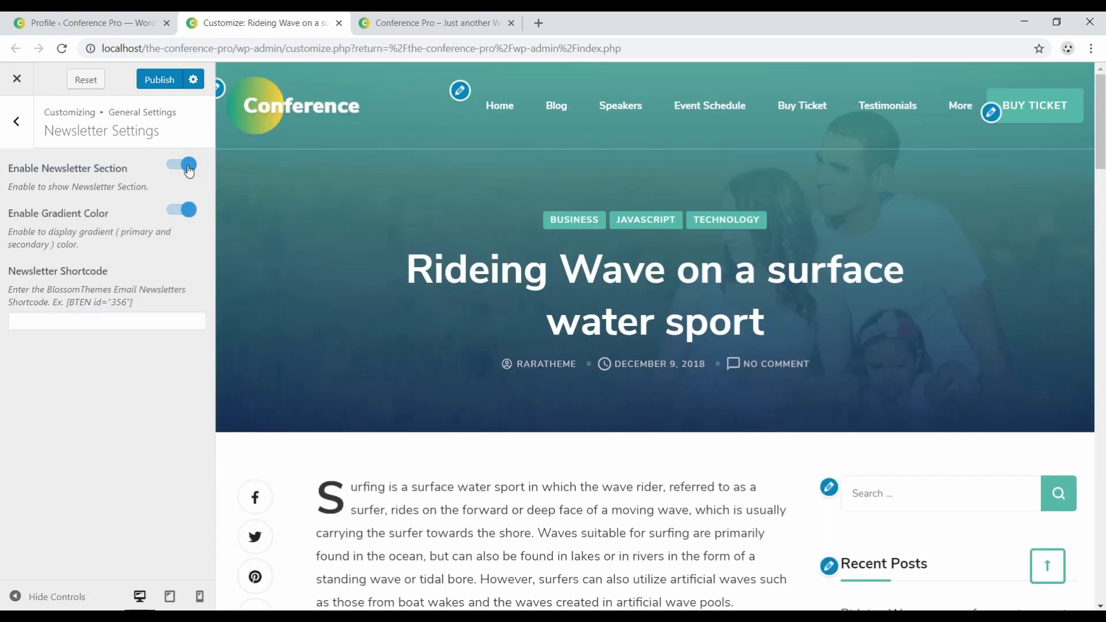
{"action": "left_click", "coordinate": [60, 319]}
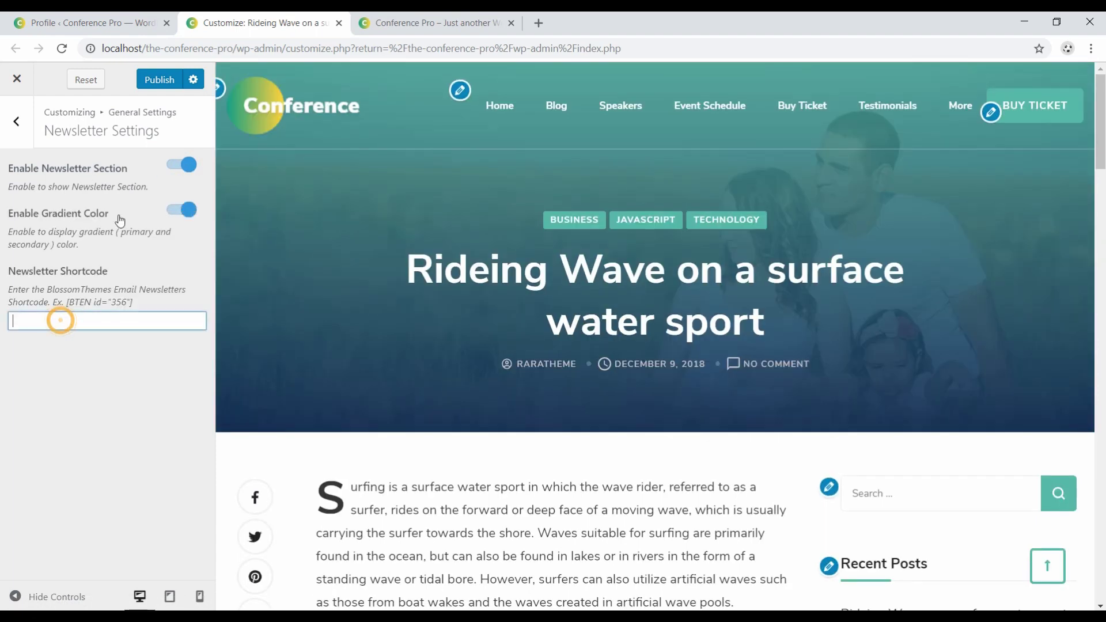
Open the "Subscribe For Updates" newsletter of BlossomThemes Email Newsletter in the WordPress dashboard and copy its shortcode.
{"action": "left_click", "coordinate": [136, 26]}
{"action": "left_click", "coordinate": [57, 107]}
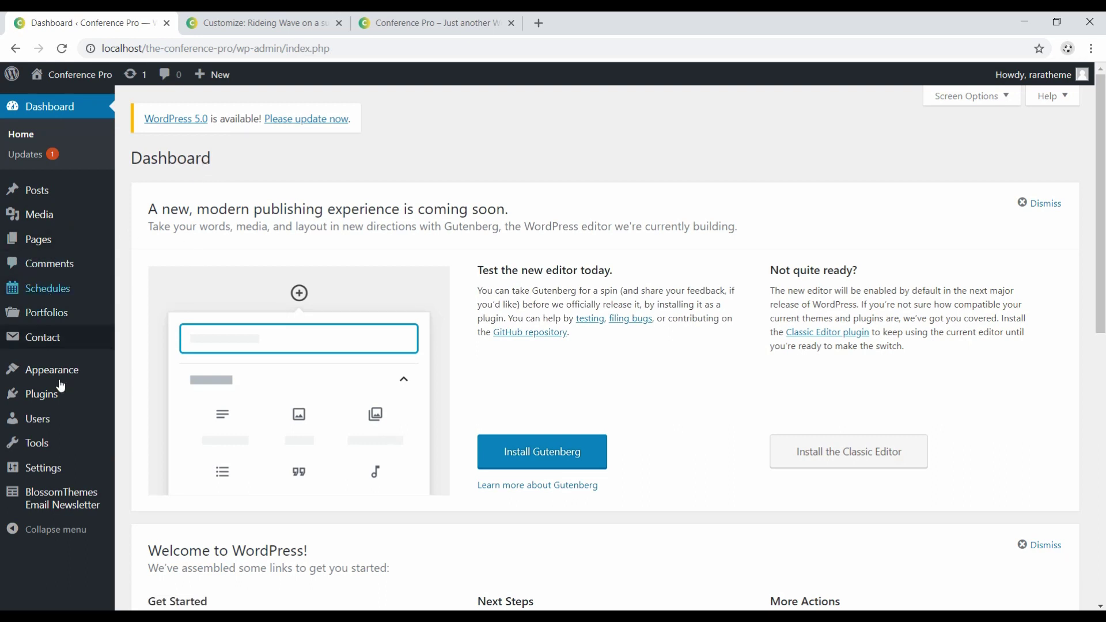
{"action": "mouse_move", "coordinate": [81, 496]}
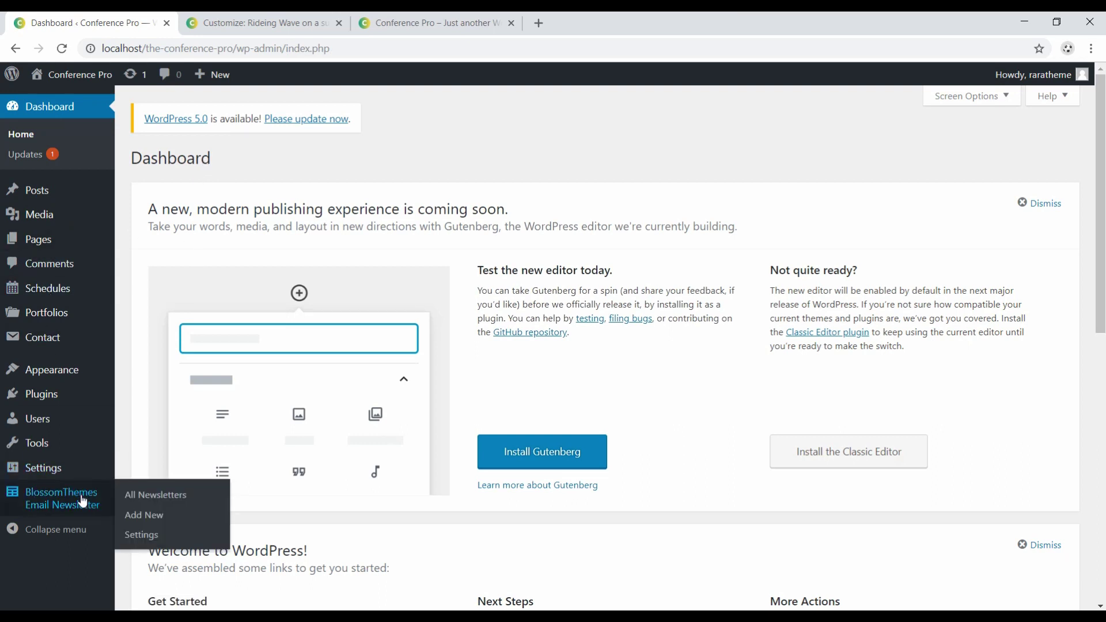
{"action": "left_click", "coordinate": [182, 497]}
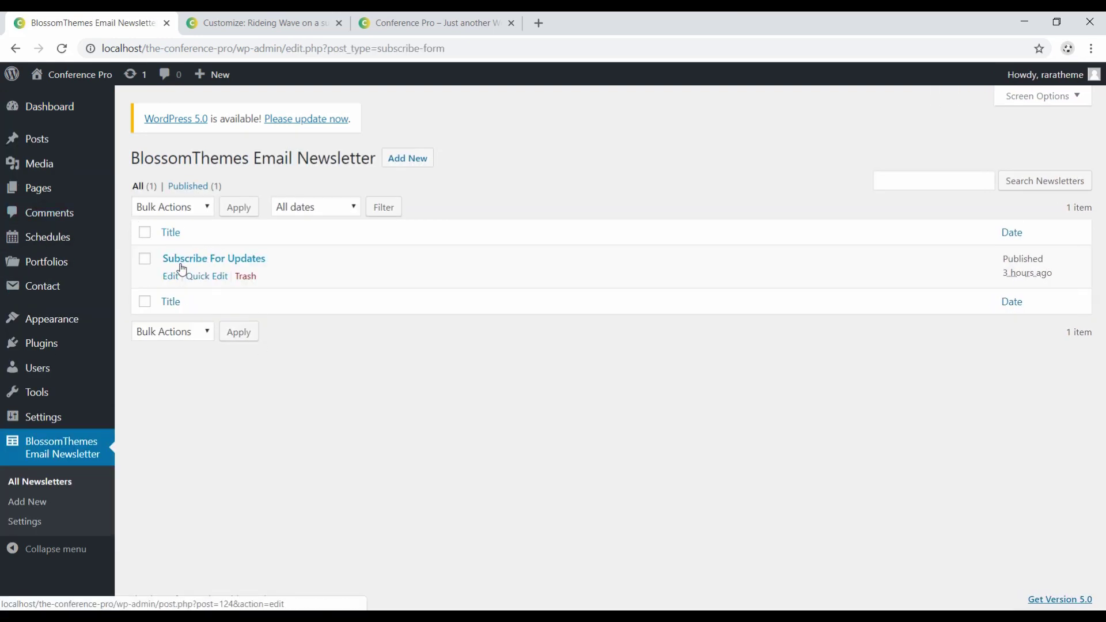
{"action": "left_click", "coordinate": [167, 277]}
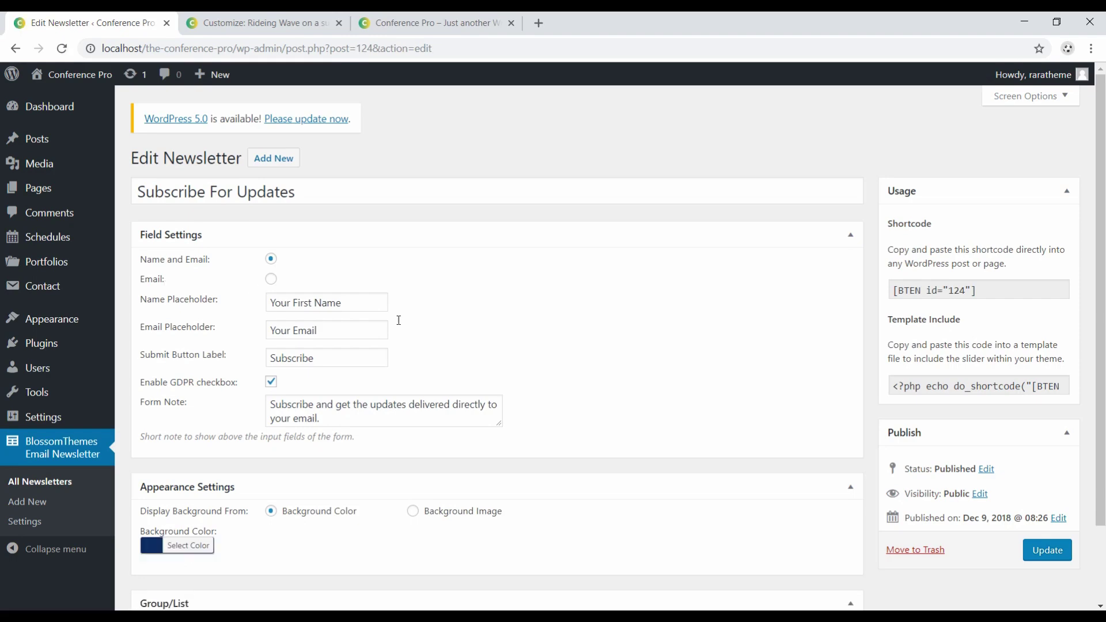
{"action": "left_click", "coordinate": [1007, 298]}
{"action": "key", "text": "ctrl+c"}
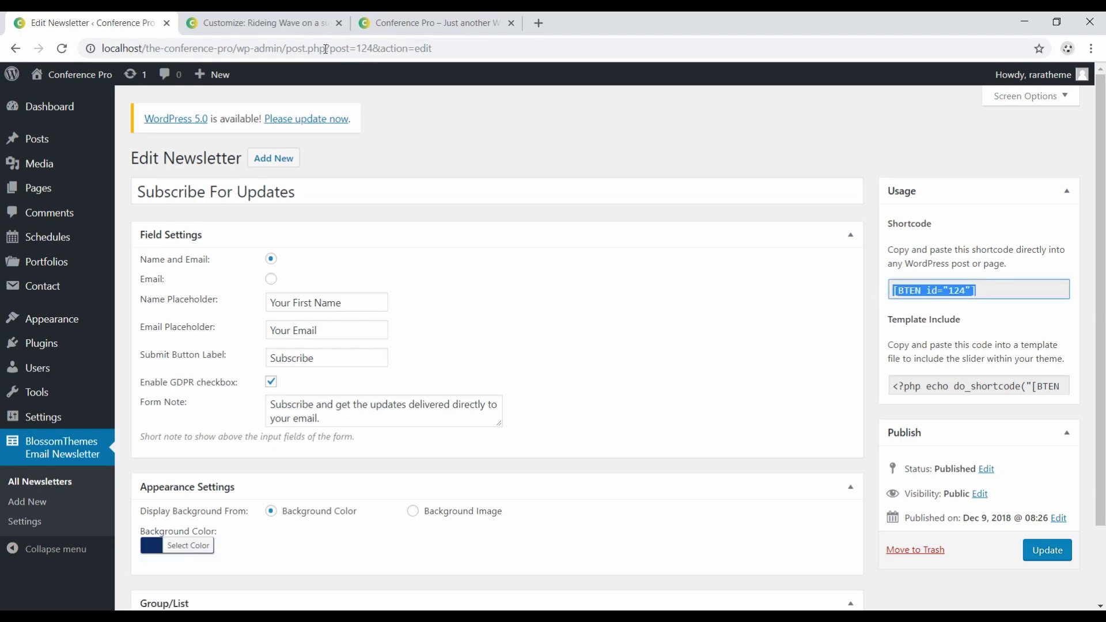
Insert the copied shortcode [BTEN id="124"] as the Newsletter Shortcode in the customizer's Newsletter Settings.
{"action": "left_click", "coordinate": [280, 23]}
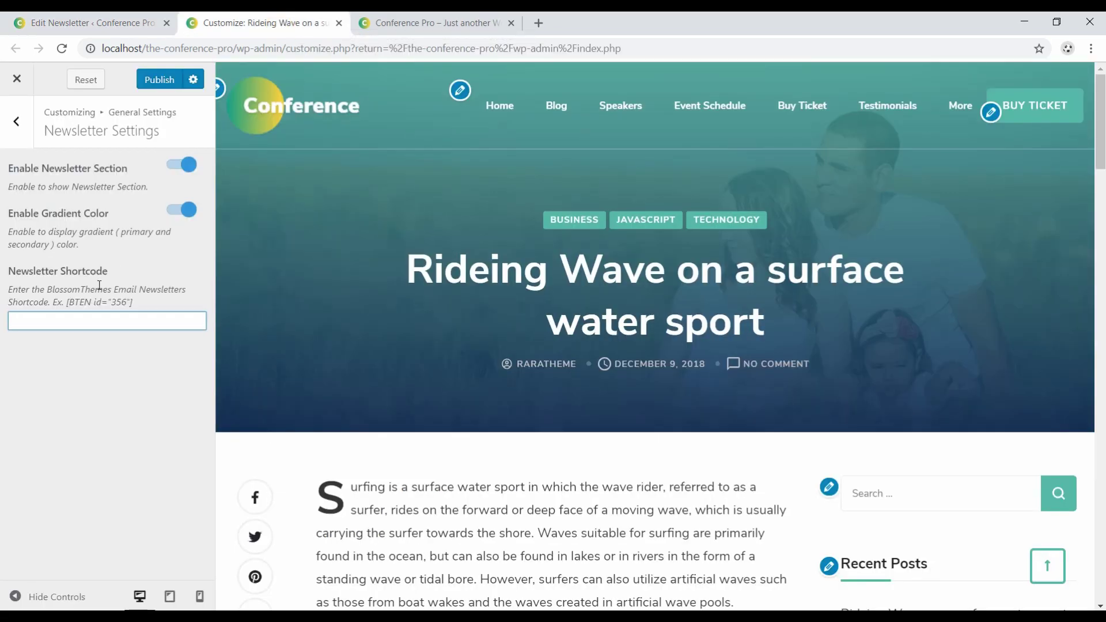
{"action": "left_click", "coordinate": [77, 318]}
{"action": "key", "text": "ctrl+v"}
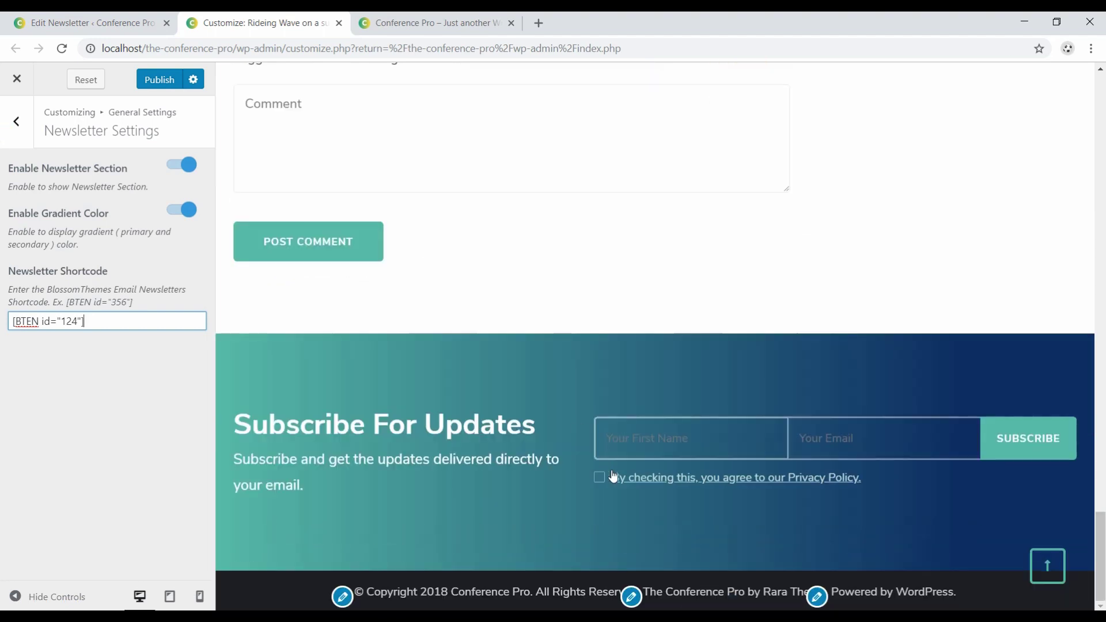
Turn Enable Gradient Color off and back on to compare the newsletter section's background.
{"action": "left_click", "coordinate": [176, 215]}
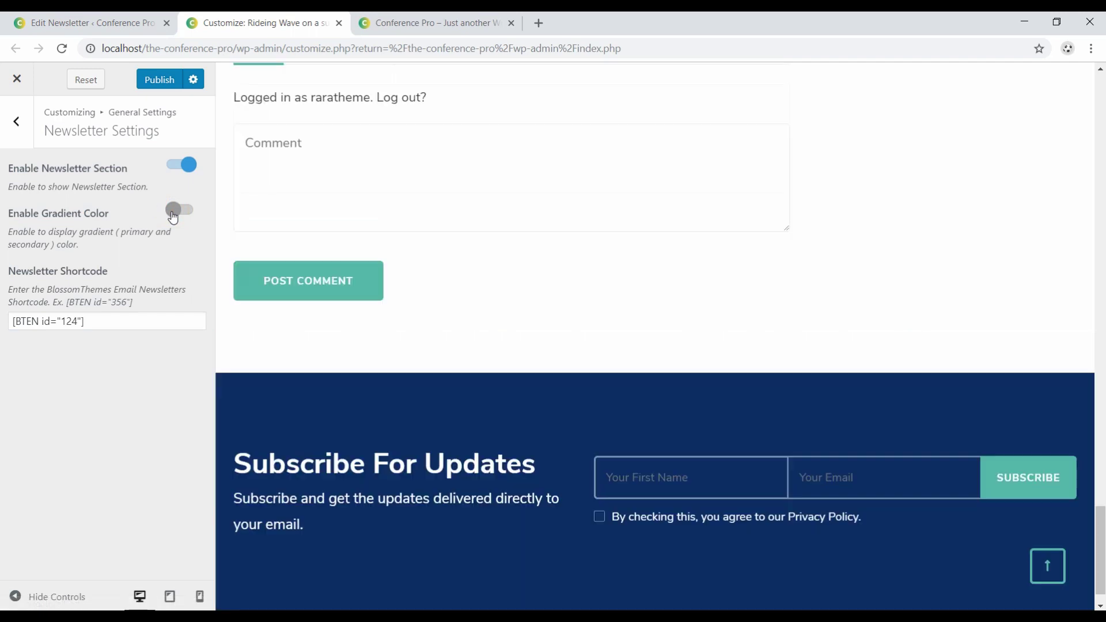
{"action": "left_click", "coordinate": [186, 214]}
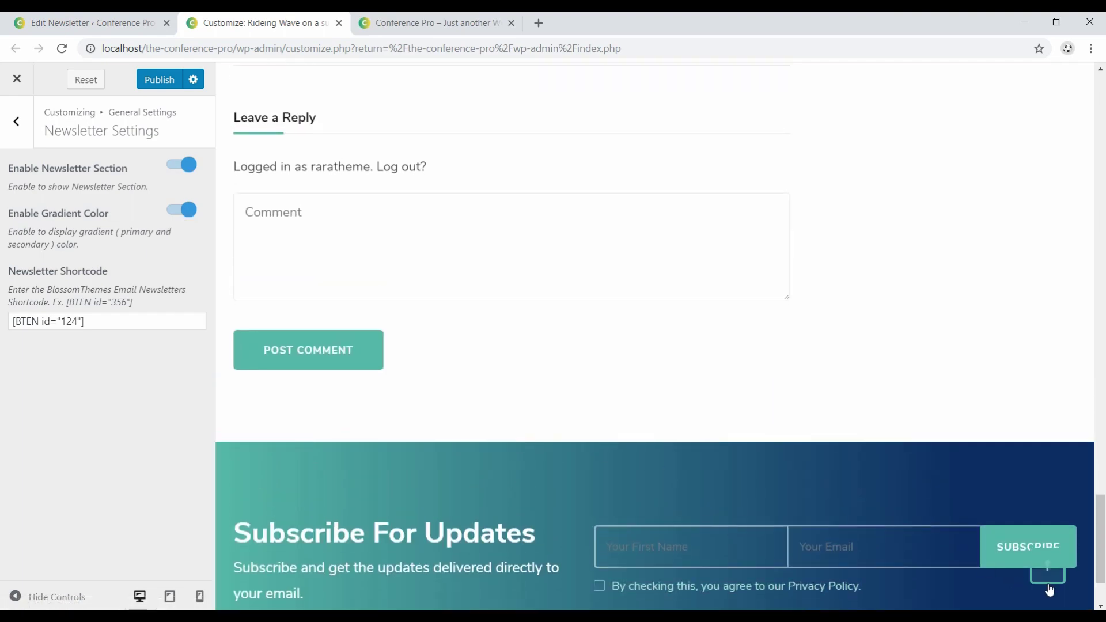
Check the newsletter section at the end of the home page preview and publish the newsletter settings.
{"action": "left_click", "coordinate": [1047, 581]}
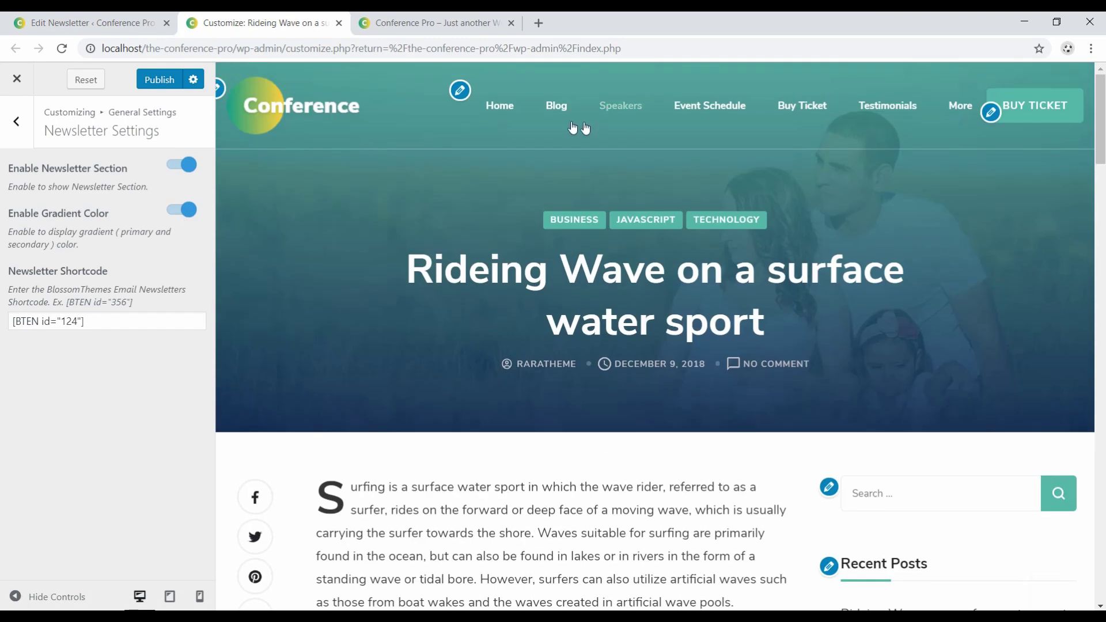
{"action": "left_click", "coordinate": [495, 108]}
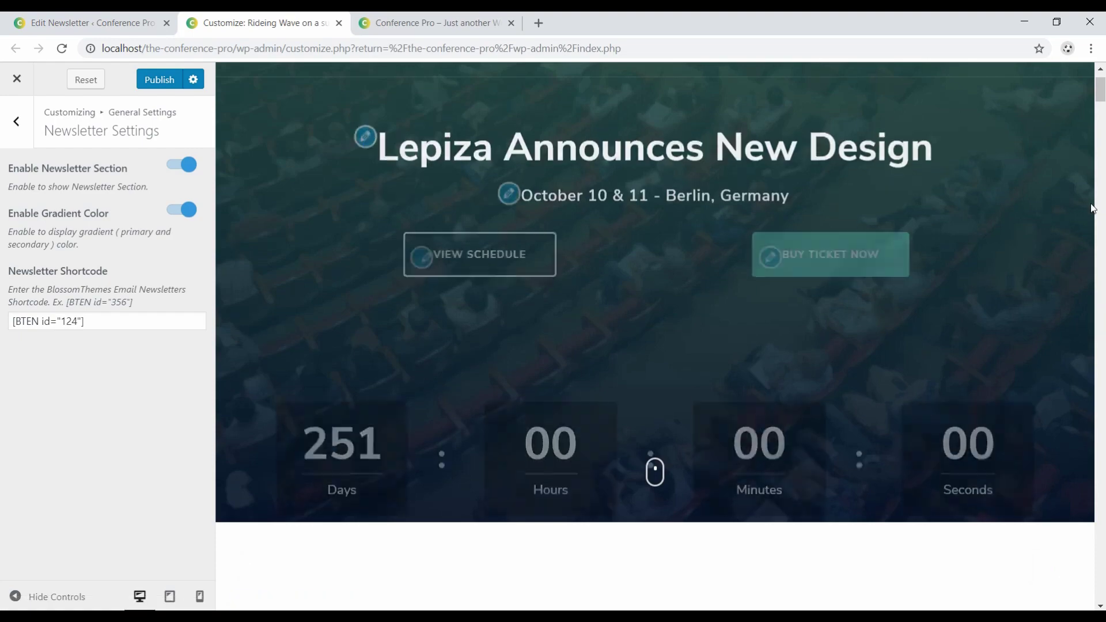
{"action": "scroll", "coordinate": [301, 595], "scroll_direction": "down", "scroll_amount": 15}
{"action": "scroll", "coordinate": [300, 595], "scroll_direction": "down", "scroll_amount": 10}
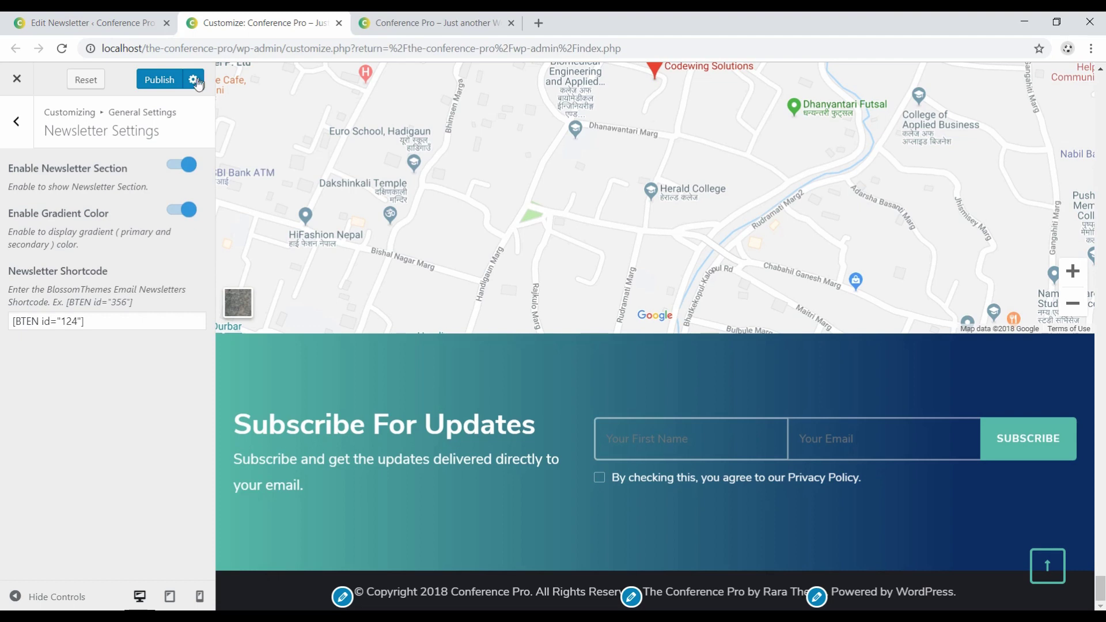
{"action": "left_click", "coordinate": [149, 84]}
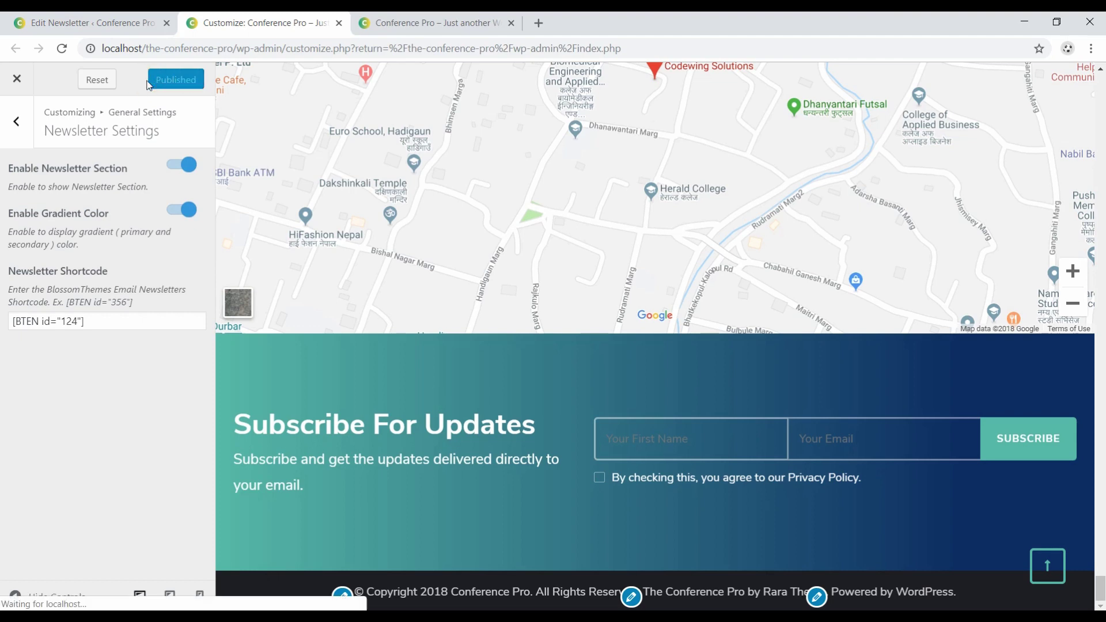
Open the Misc Settings under General Settings and check the admin bar on the live site.
{"action": "left_click", "coordinate": [16, 121]}
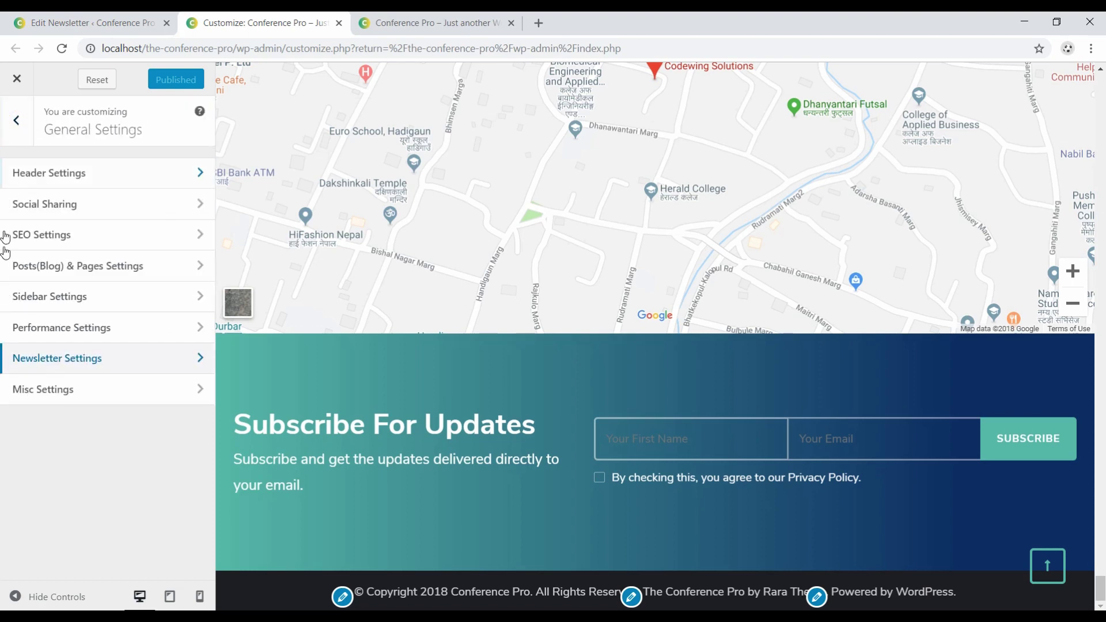
{"action": "left_click", "coordinate": [51, 391]}
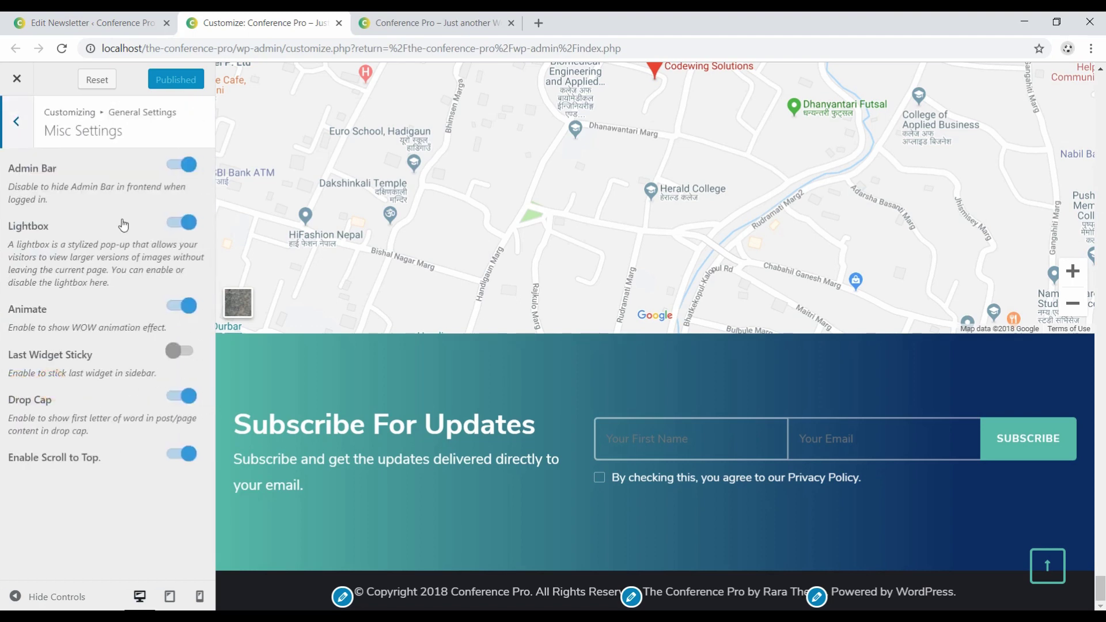
{"action": "left_click", "coordinate": [1032, 582]}
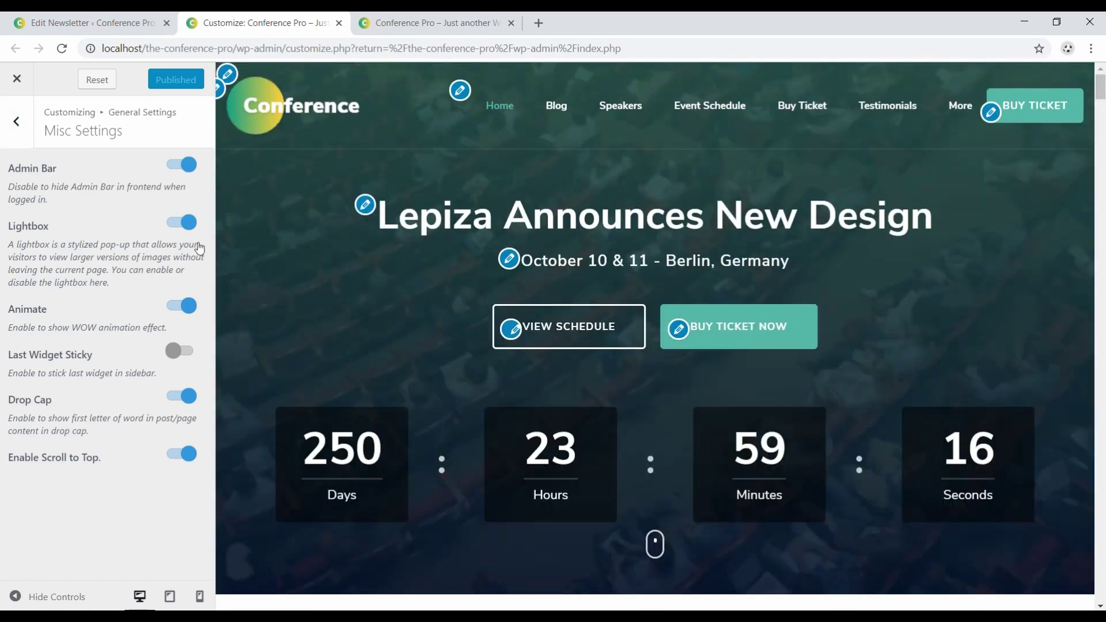
{"action": "left_click", "coordinate": [424, 26]}
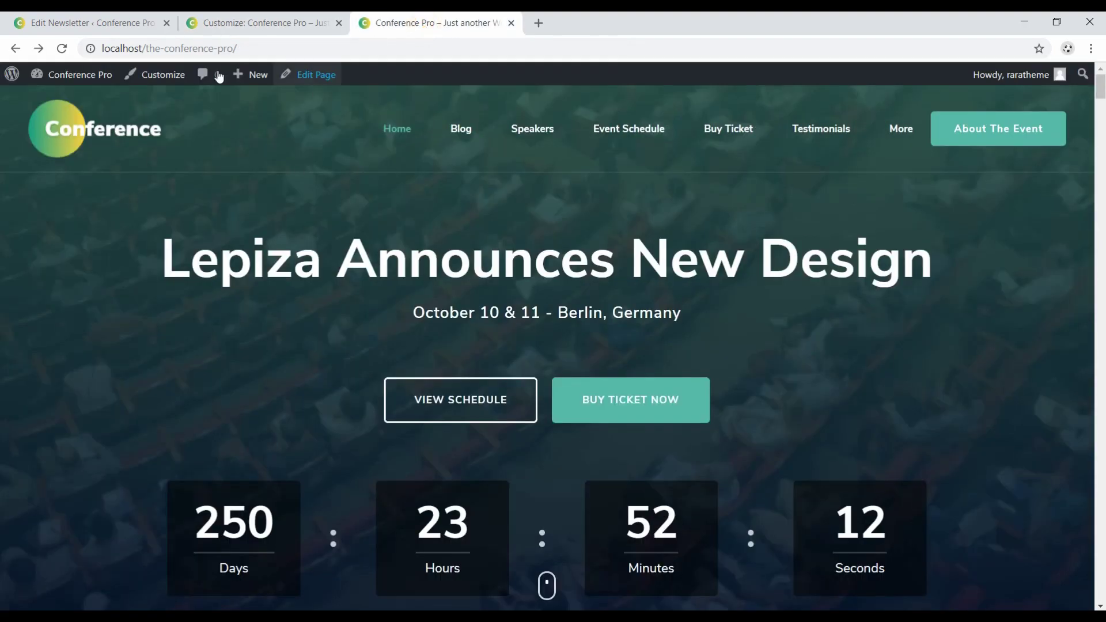
{"action": "left_click", "coordinate": [275, 23]}
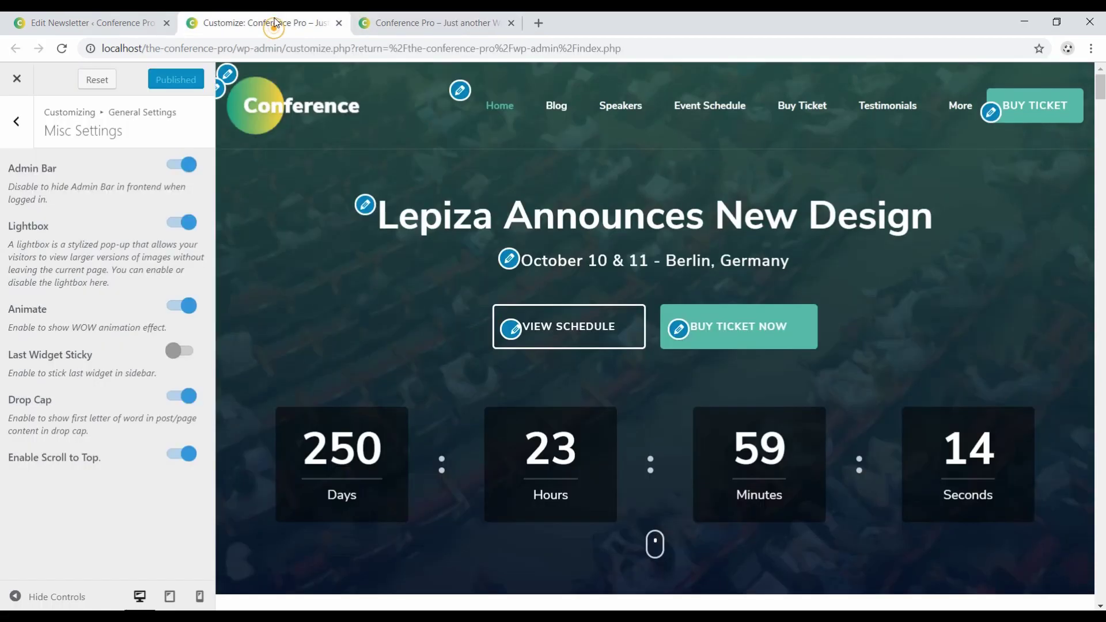
Disable the Admin Bar, publish the change, and reload the live site to check it.
{"action": "left_click", "coordinate": [179, 166]}
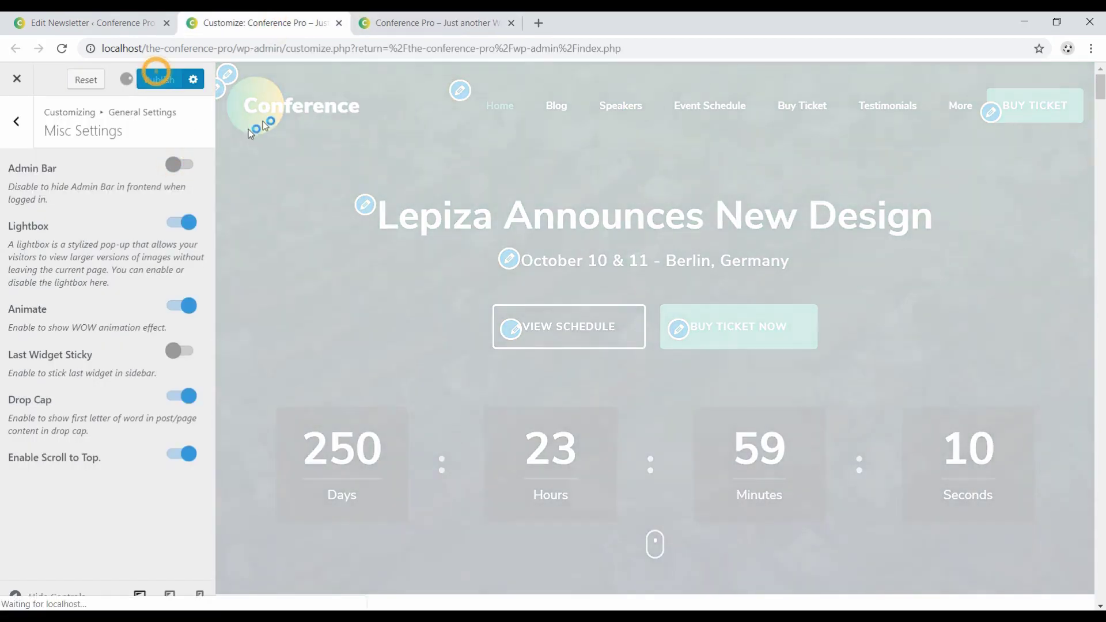
{"action": "left_click", "coordinate": [423, 26]}
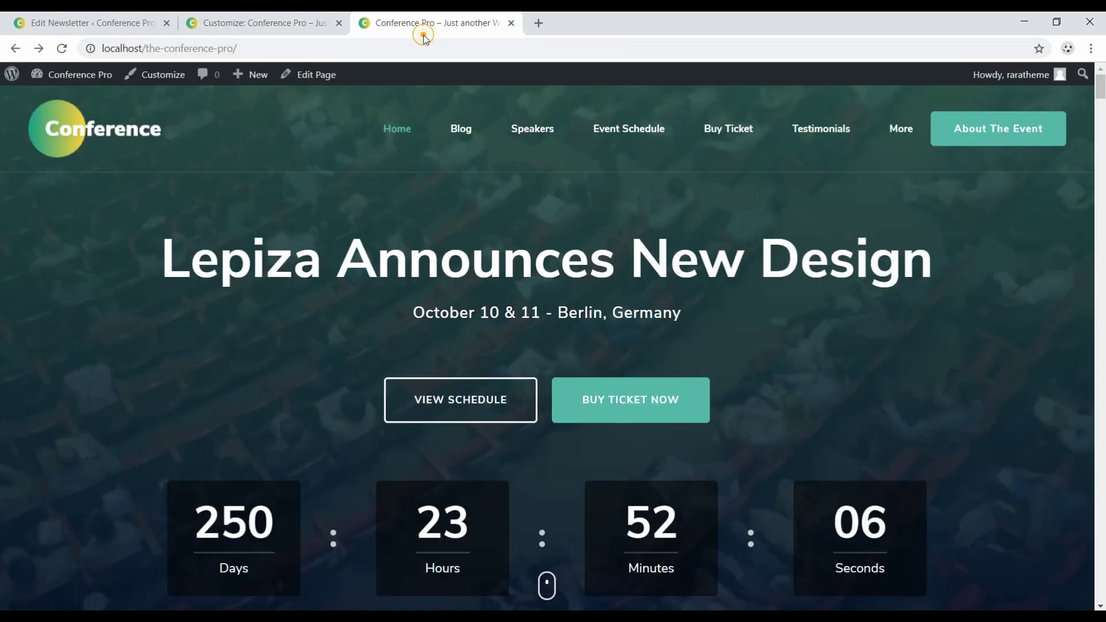
{"action": "left_click", "coordinate": [62, 48]}
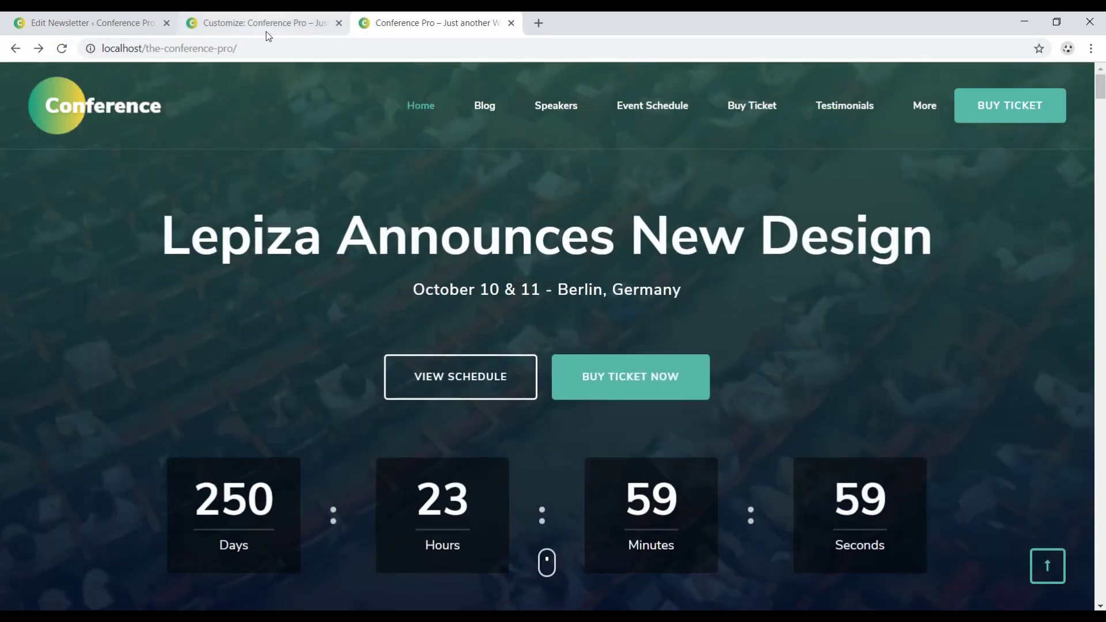
Re-enable the Admin Bar in the customizer's Misc Settings and publish the change.
{"action": "left_click", "coordinate": [265, 24]}
{"action": "left_click", "coordinate": [184, 166]}
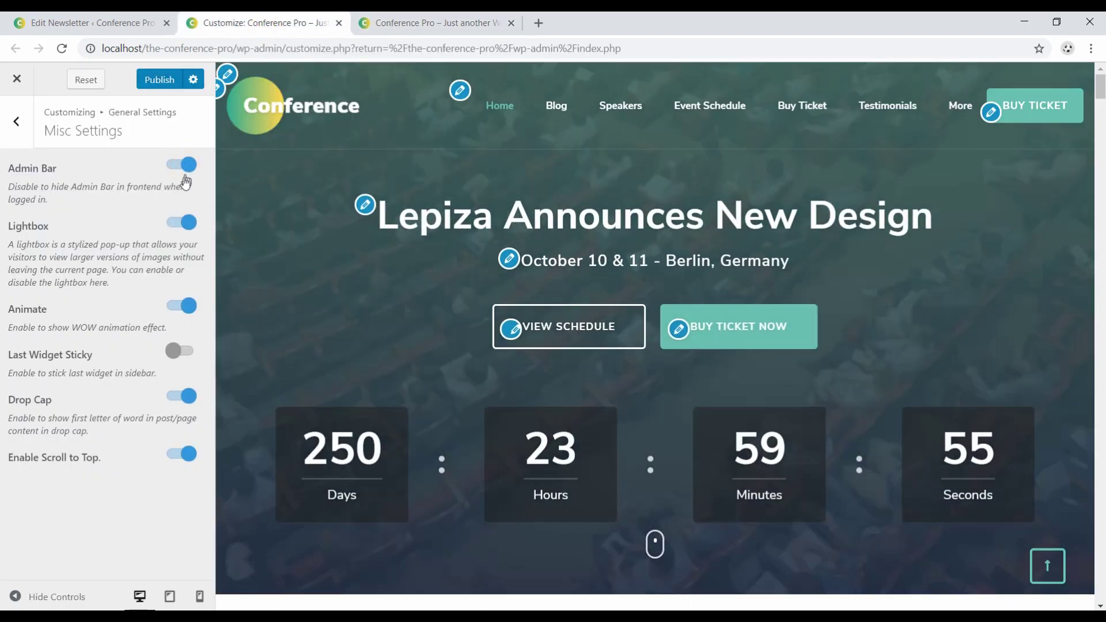
{"action": "left_click", "coordinate": [151, 89]}
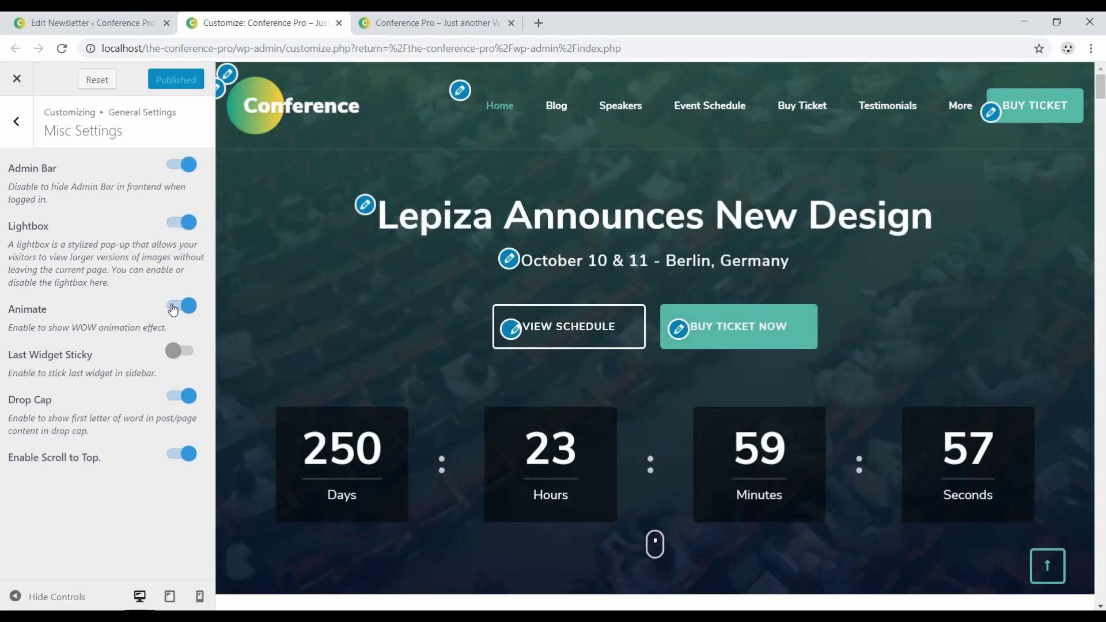
Disable Animate, publish the change, and review the reloaded live home page down to the Testimonials and beyond.
{"action": "left_click", "coordinate": [173, 310]}
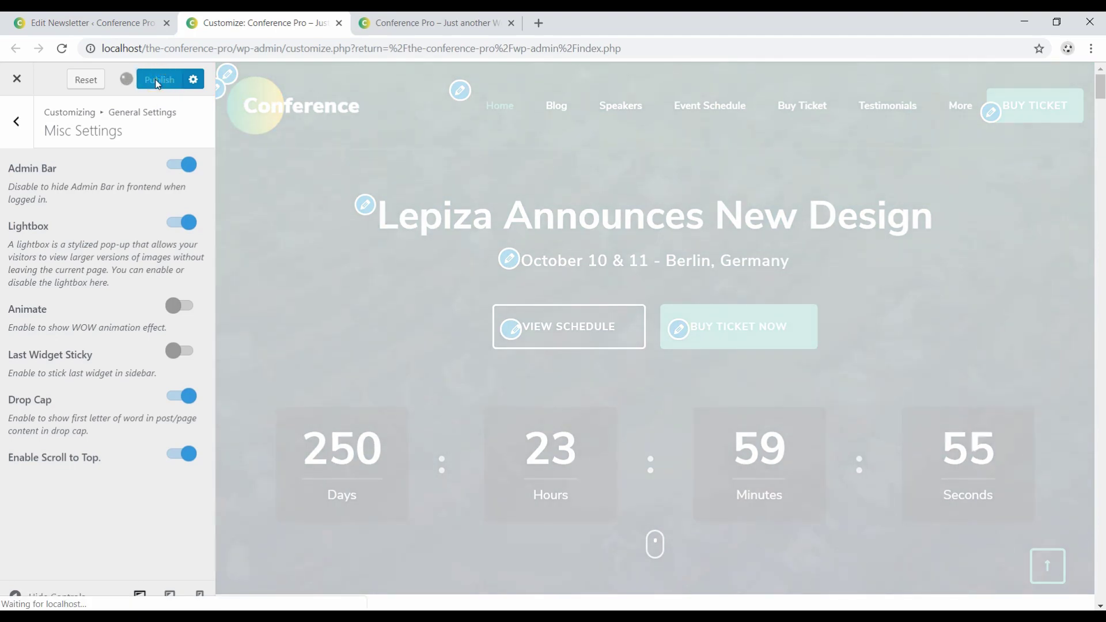
{"action": "left_click", "coordinate": [158, 81]}
{"action": "left_click", "coordinate": [419, 22]}
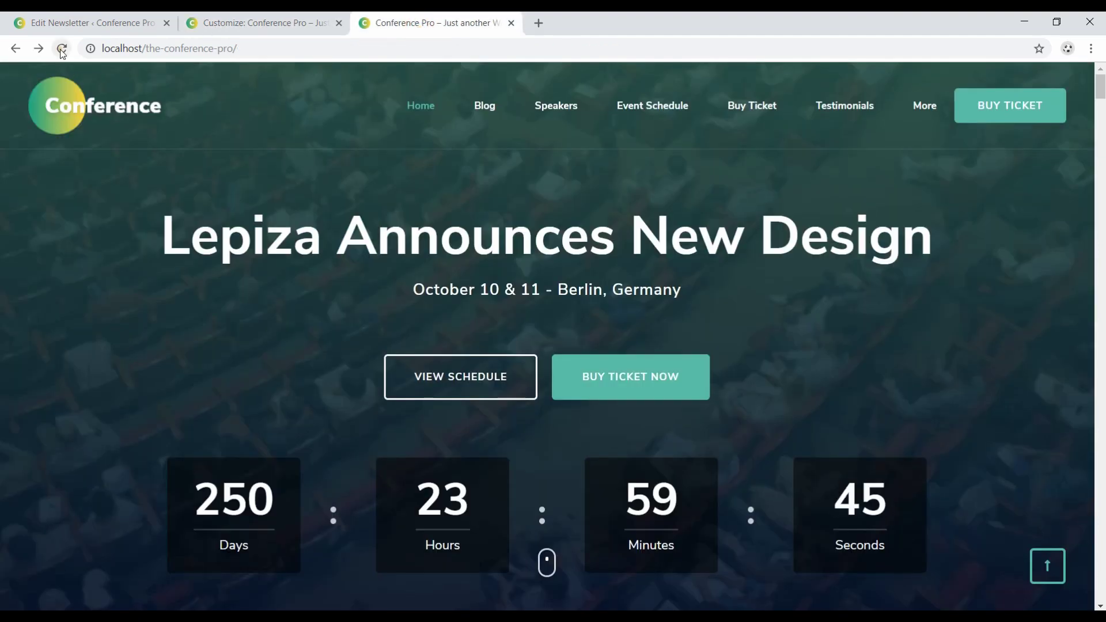
{"action": "left_click", "coordinate": [62, 49]}
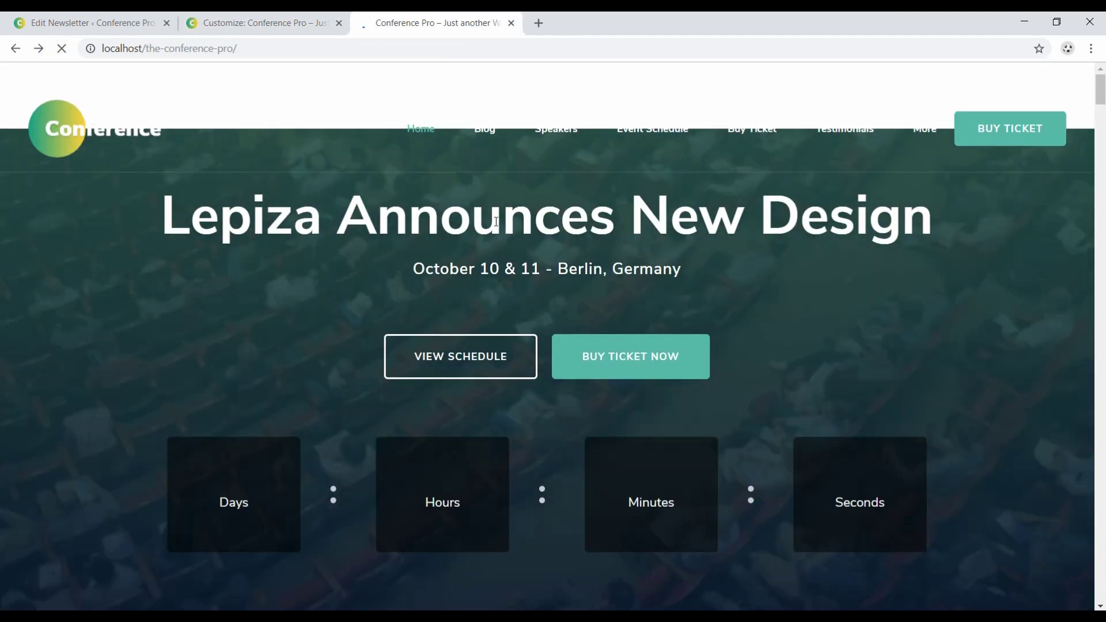
{"action": "scroll", "coordinate": [496, 222], "scroll_direction": "down", "scroll_amount": 5}
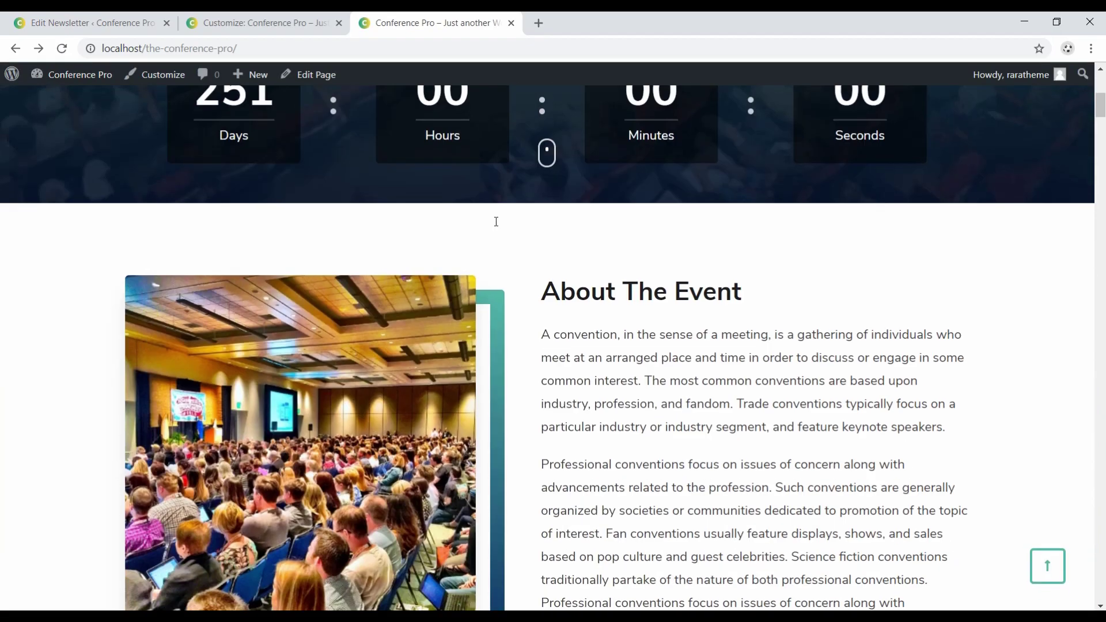
{"action": "scroll", "coordinate": [504, 268], "scroll_direction": "down", "scroll_amount": 15}
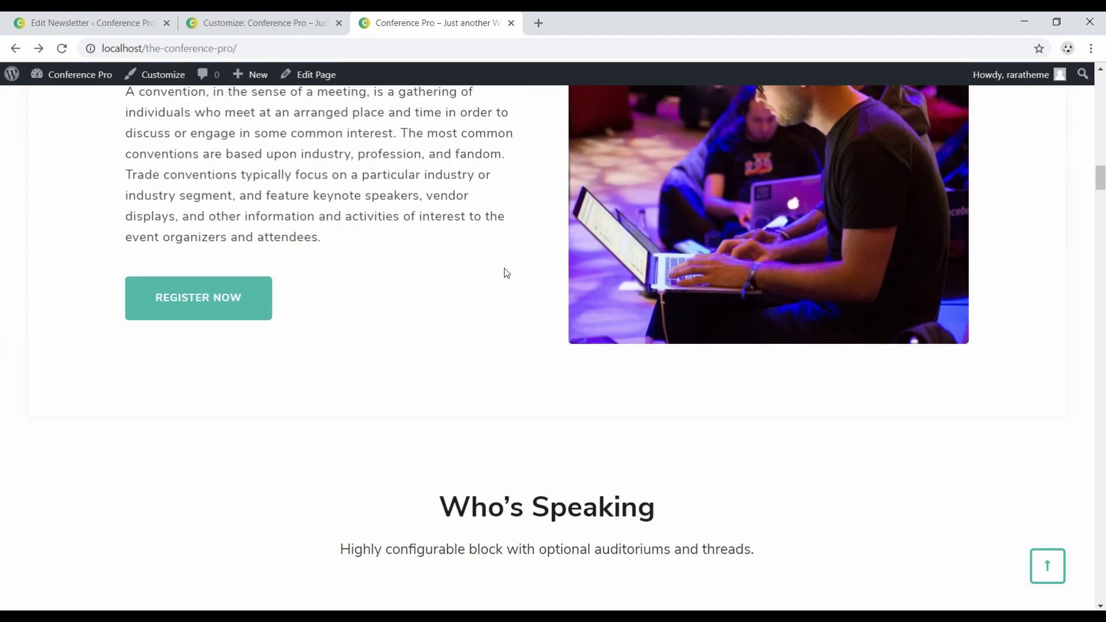
{"action": "scroll", "coordinate": [504, 269], "scroll_direction": "down", "scroll_amount": 20}
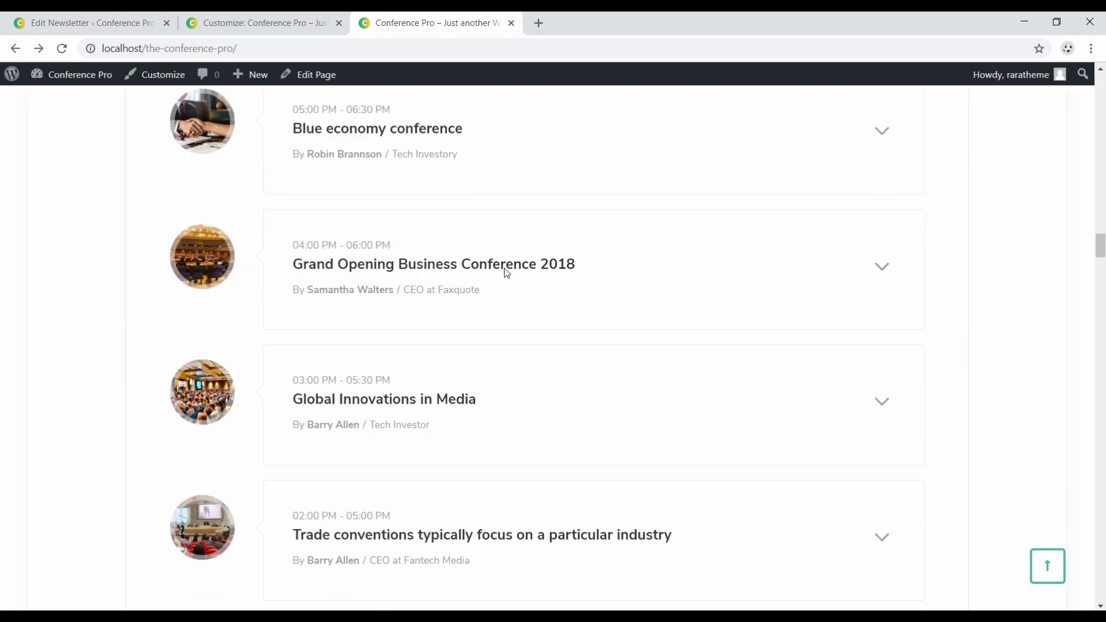
{"action": "scroll", "coordinate": [504, 272], "scroll_direction": "down", "scroll_amount": 20}
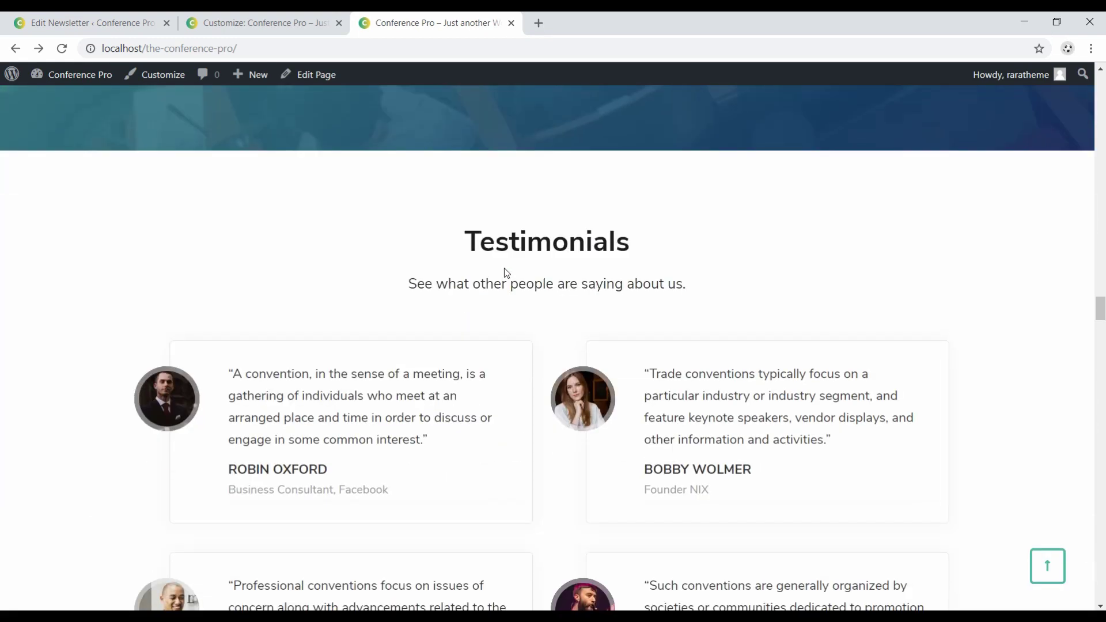
{"action": "scroll", "coordinate": [504, 270], "scroll_direction": "down", "scroll_amount": 6}
{"action": "left_click", "coordinate": [1044, 564]}
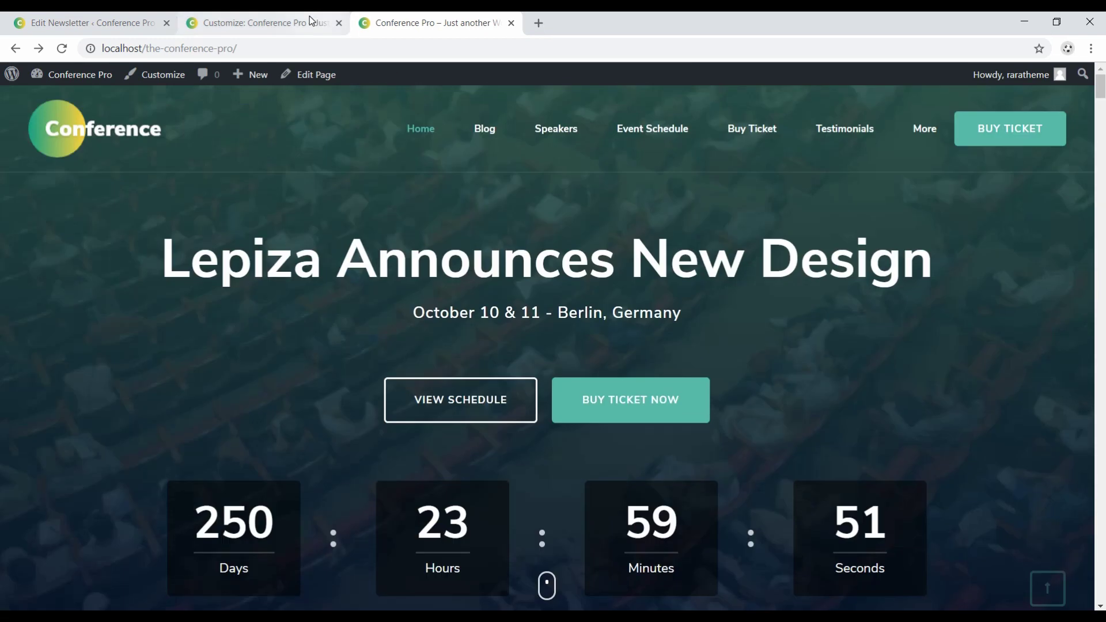
Re-enable the Animate option in the customizer's Misc Settings and publish the change.
{"action": "left_click", "coordinate": [259, 23]}
{"action": "left_click", "coordinate": [183, 306]}
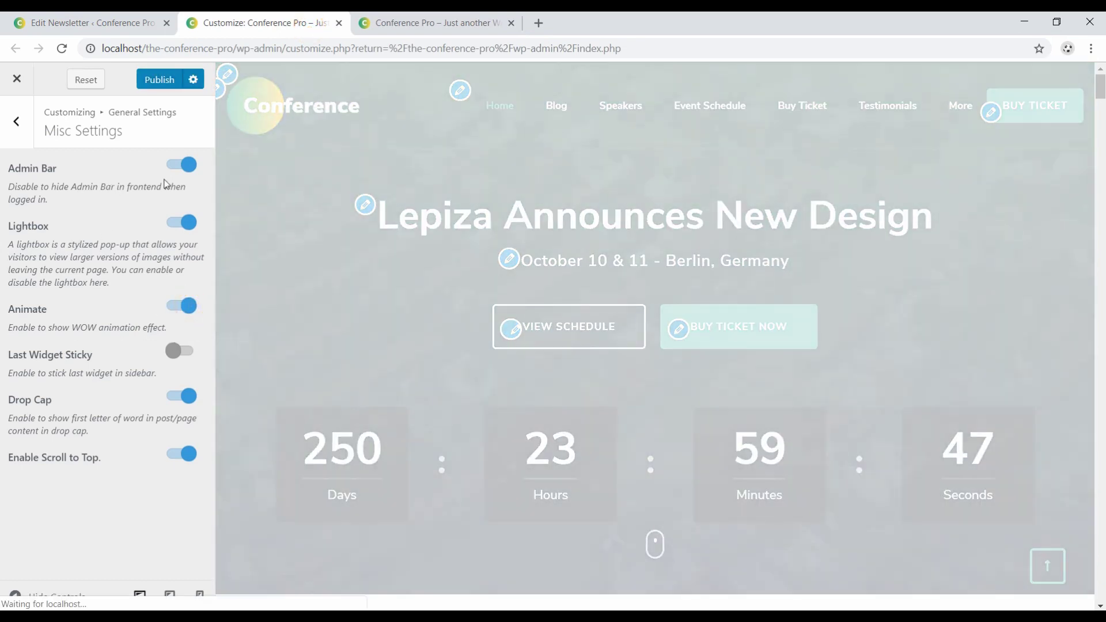
{"action": "left_click", "coordinate": [162, 89]}
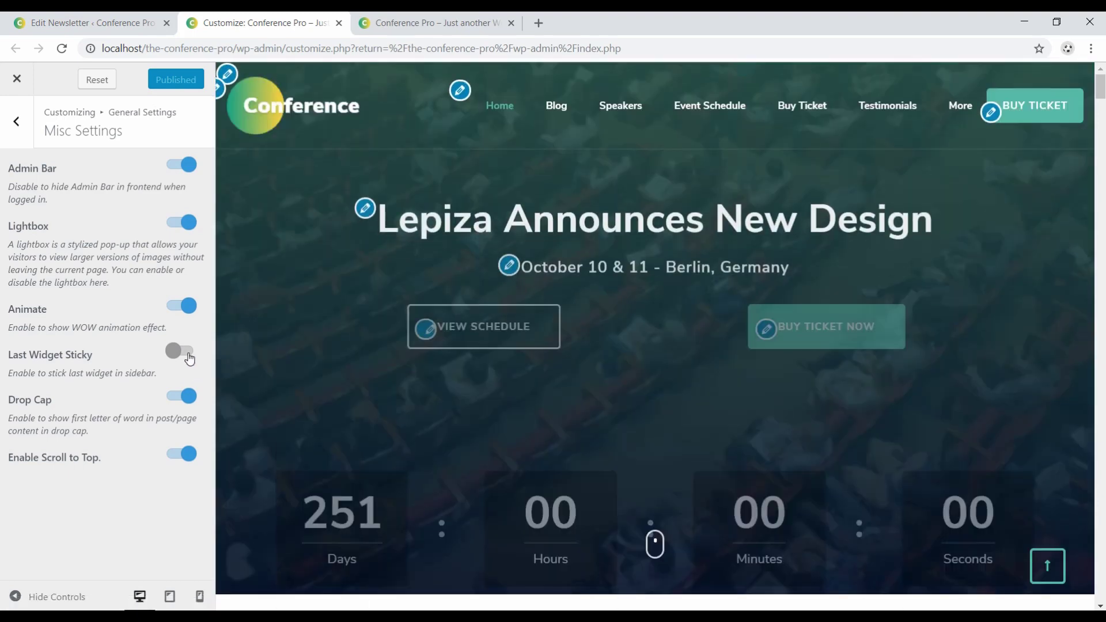
Enable Last Widget Sticky, publish the change, and check the sidebar's last widget on the live site's Blog page.
{"action": "left_click", "coordinate": [190, 356]}
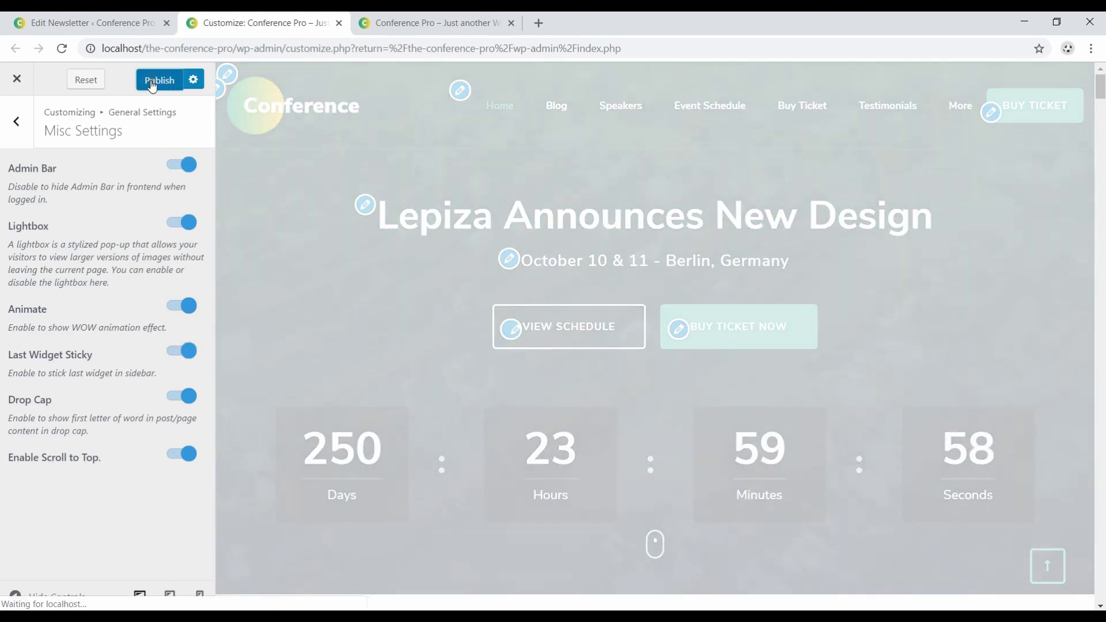
{"action": "left_click", "coordinate": [153, 84]}
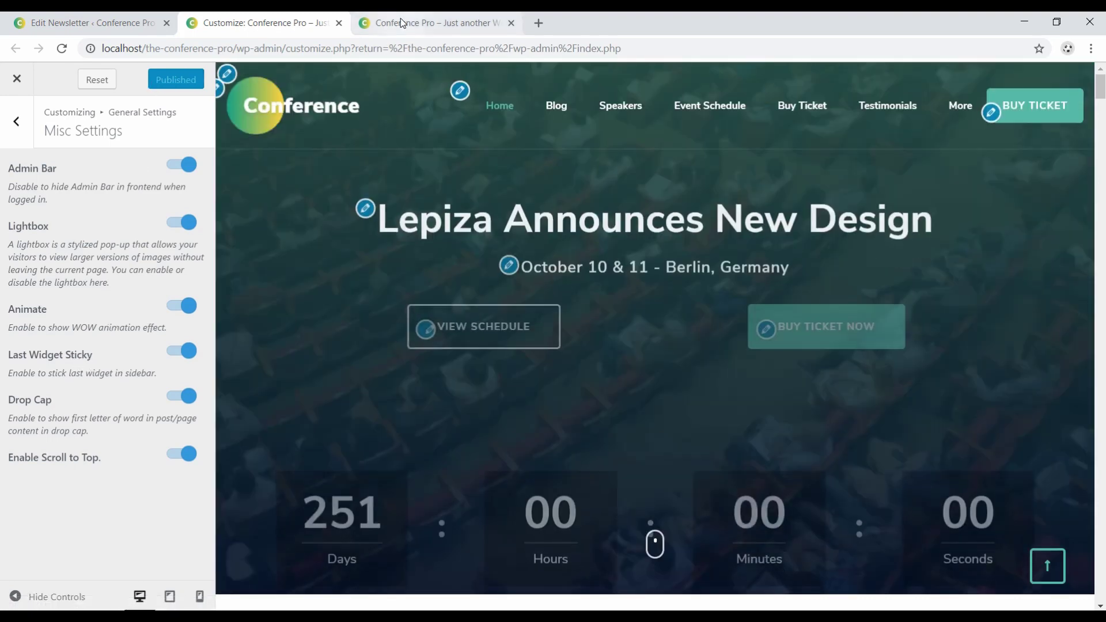
{"action": "left_click", "coordinate": [402, 23]}
{"action": "left_click", "coordinate": [484, 136]}
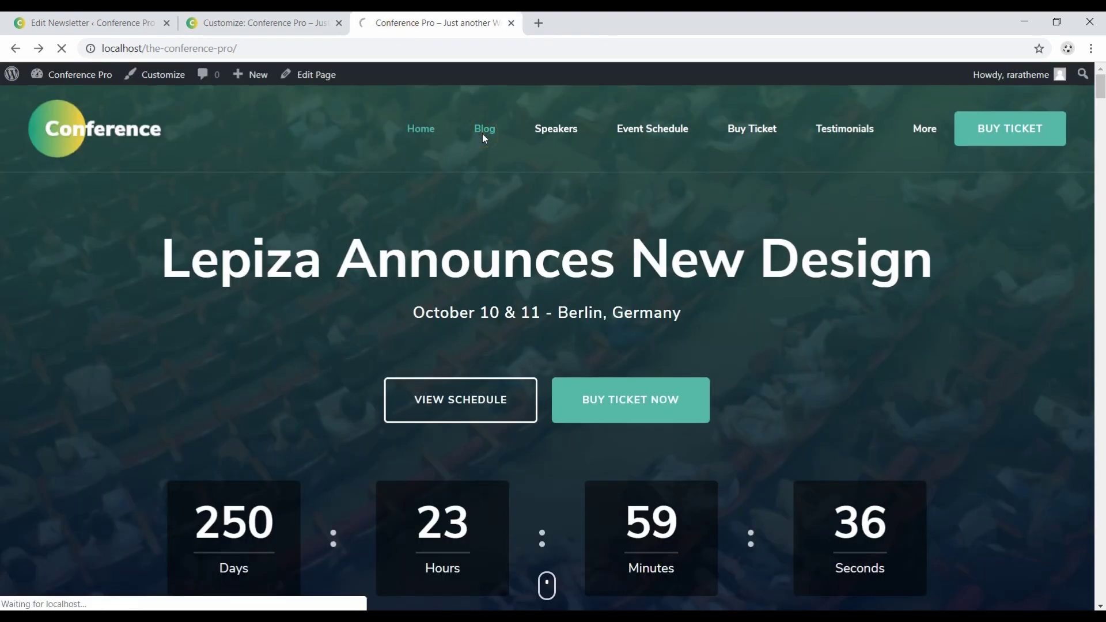
{"action": "scroll", "coordinate": [850, 478], "scroll_direction": "down", "scroll_amount": 2}
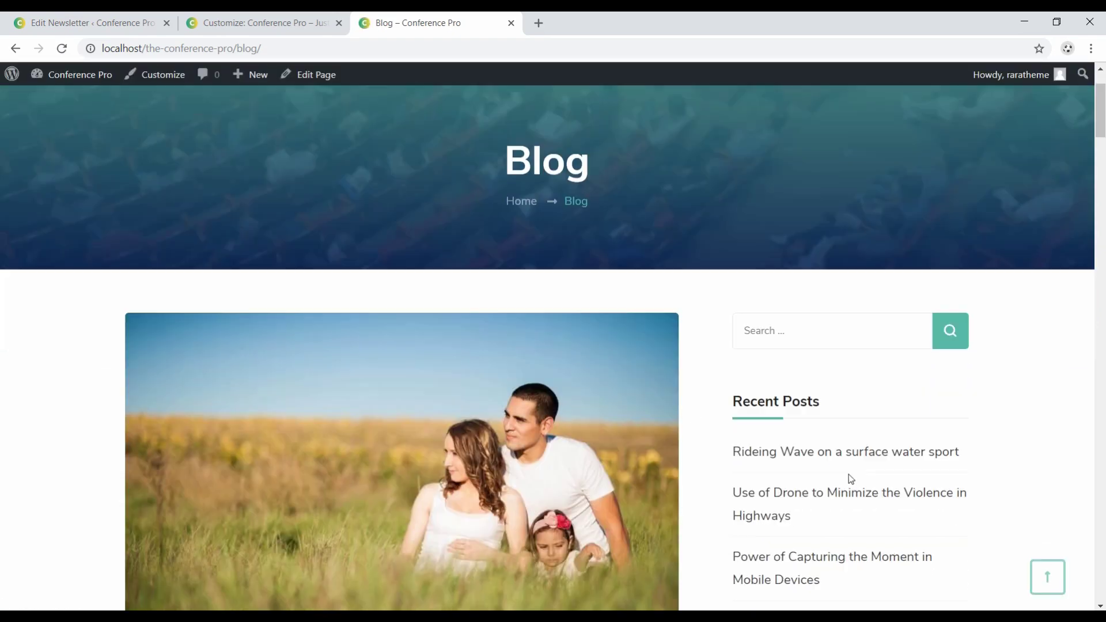
{"action": "scroll", "coordinate": [851, 478], "scroll_direction": "down", "scroll_amount": 15}
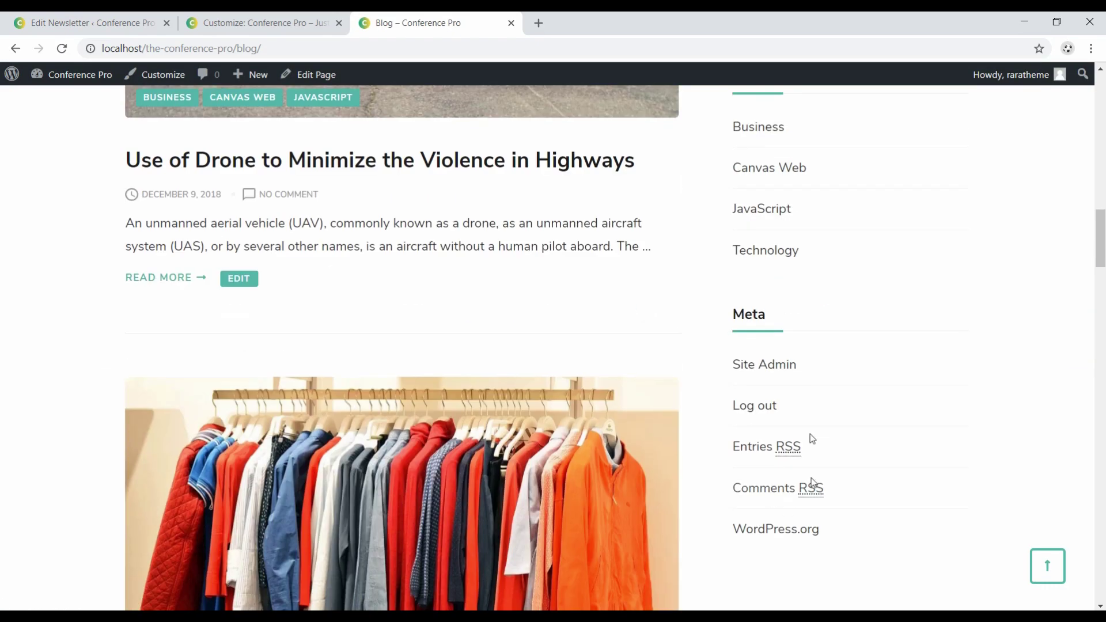
{"action": "scroll", "coordinate": [812, 519], "scroll_direction": "down", "scroll_amount": 17}
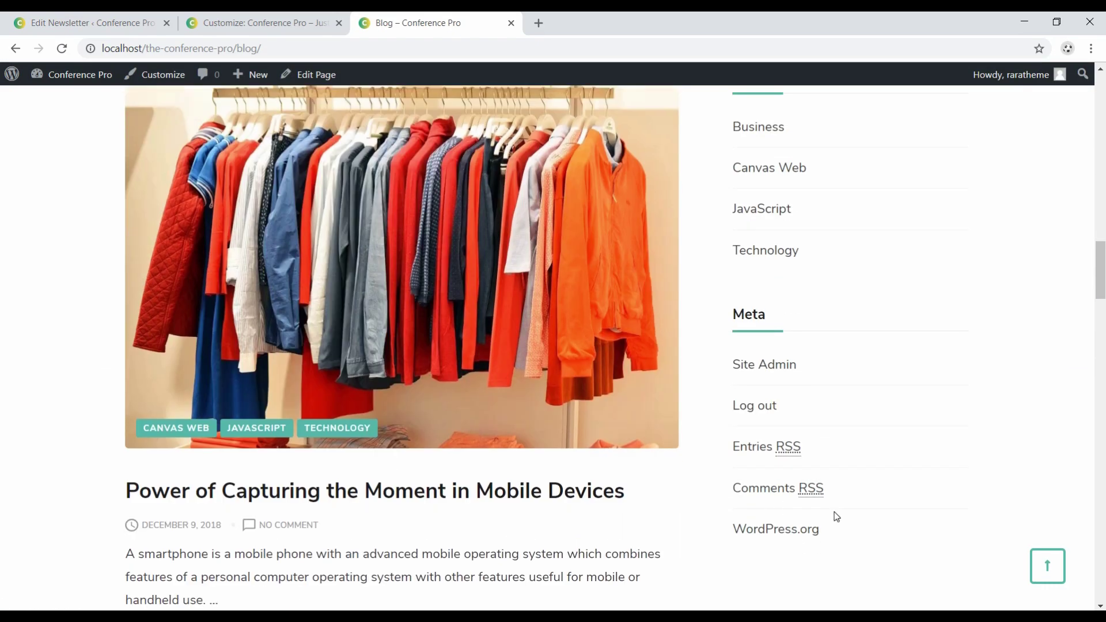
{"action": "scroll", "coordinate": [836, 516], "scroll_direction": "down", "scroll_amount": 16}
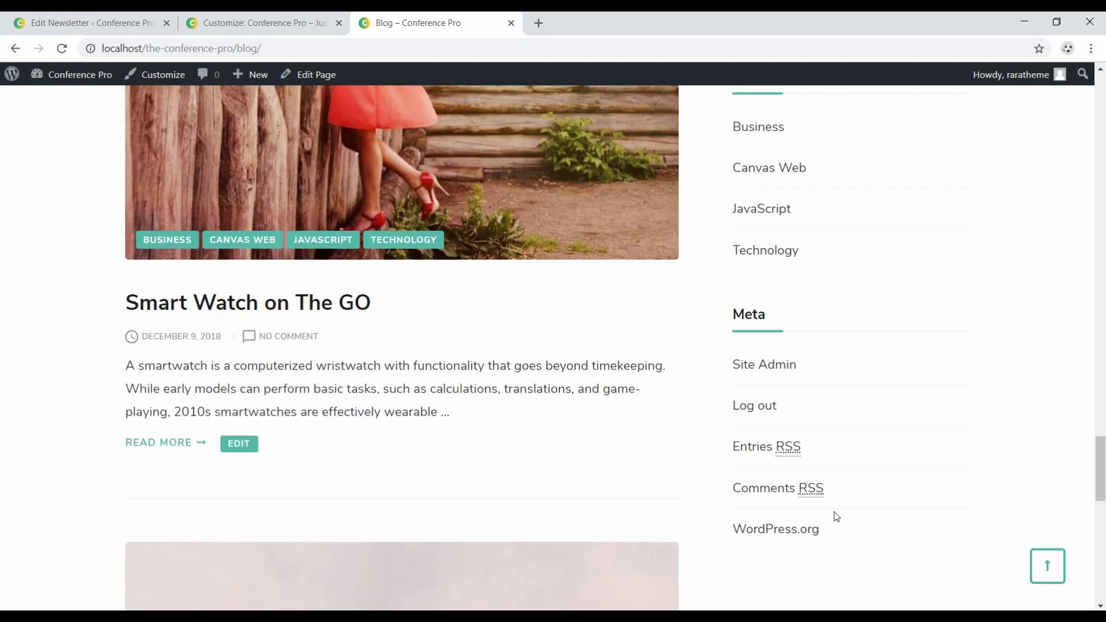